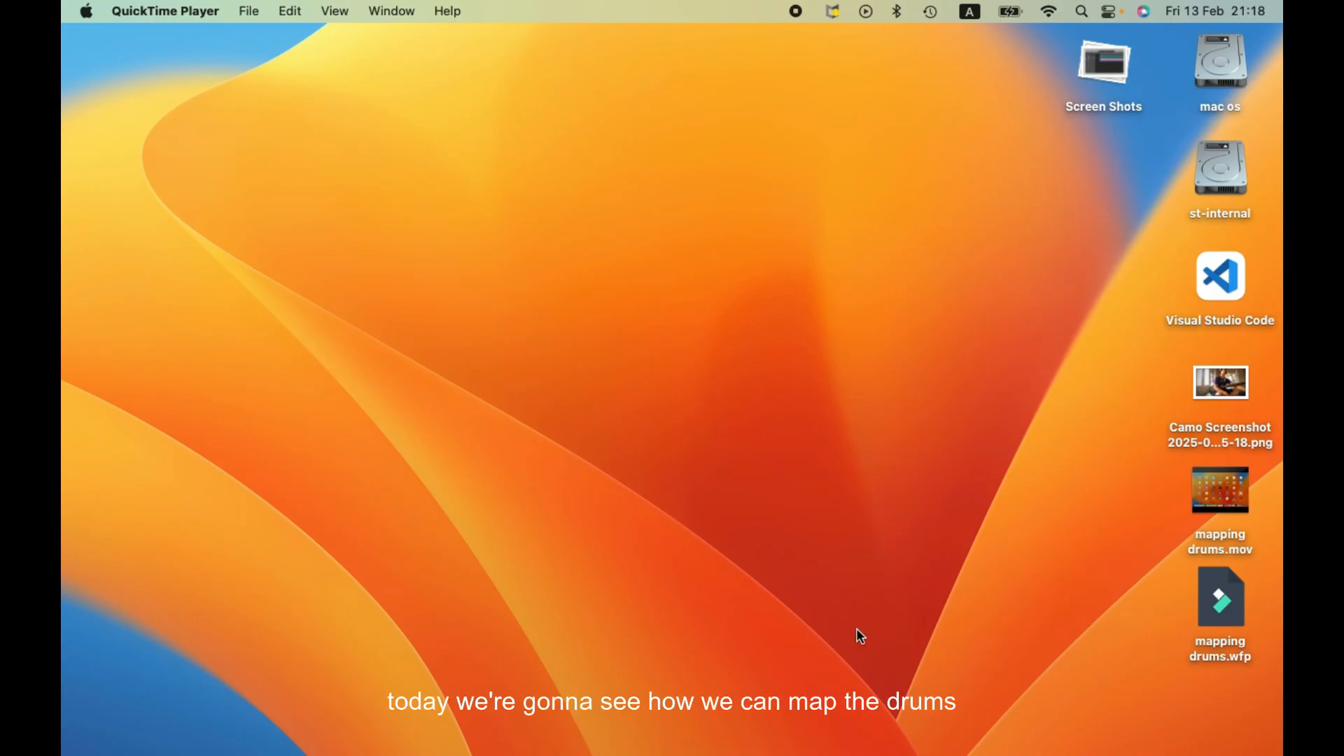
Step: Switch to Logic Pro and create a new project with one software instrument track using an empty channel strip
mouse_move(873, 753)
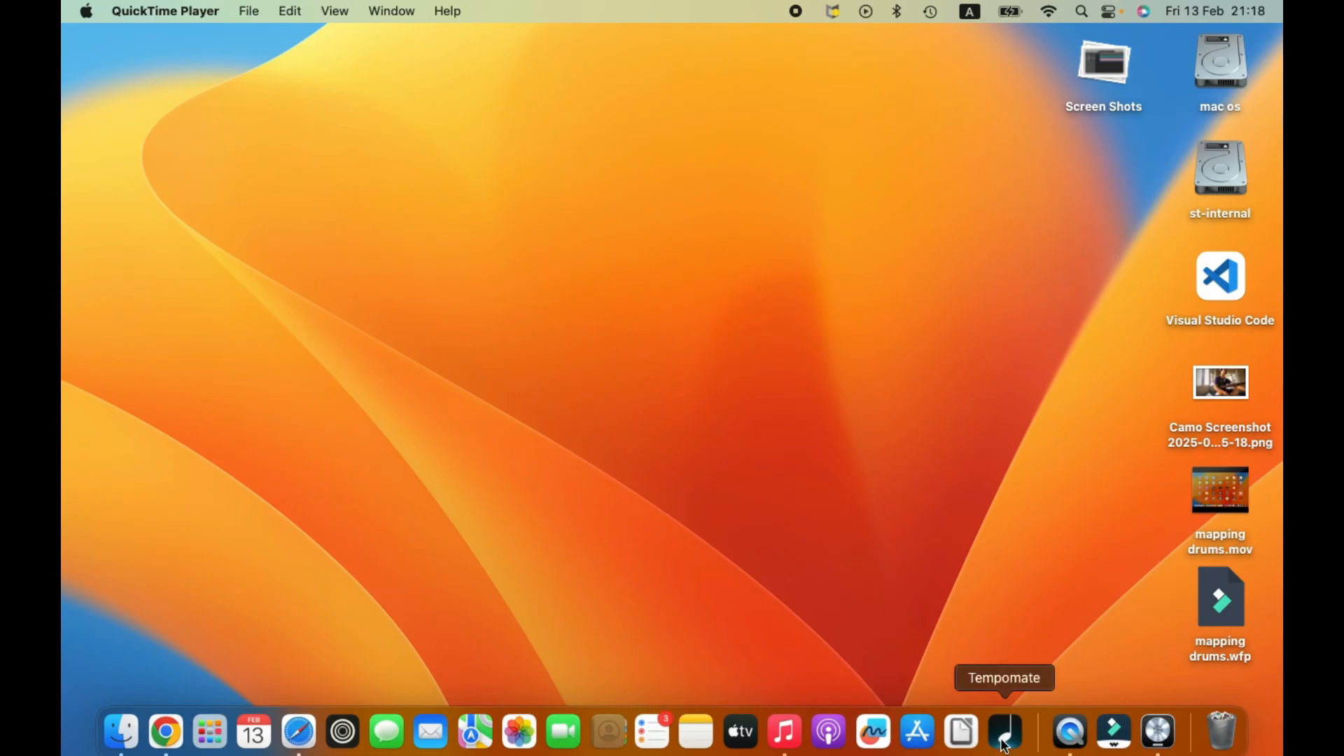
left_click(1158, 735)
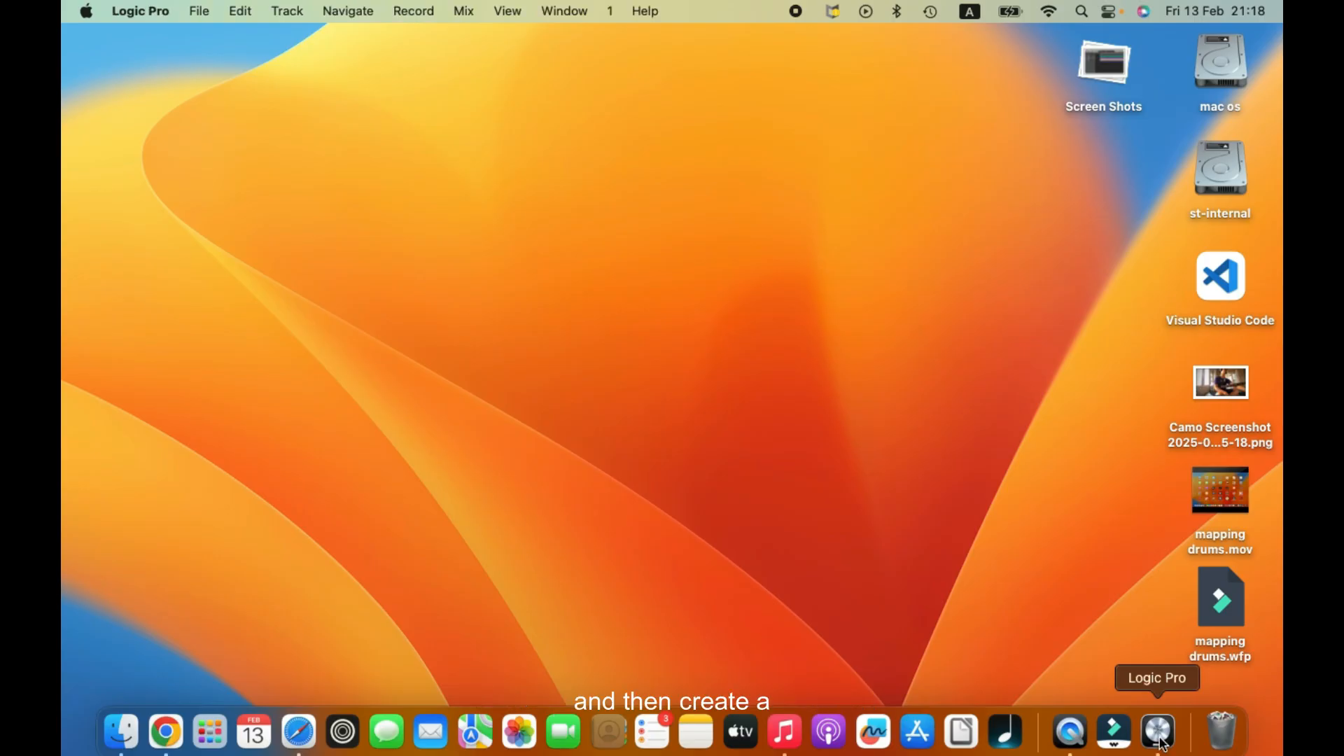
left_click(202, 14)
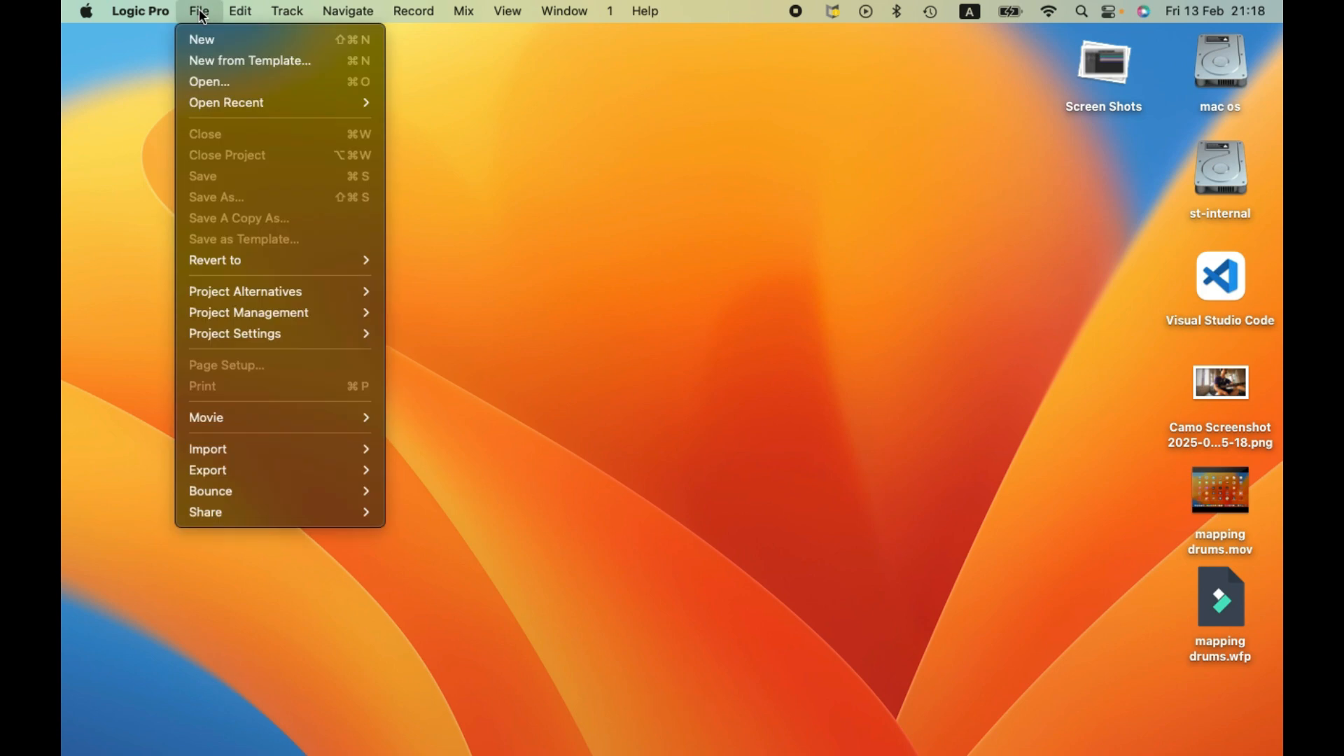
left_click(212, 41)
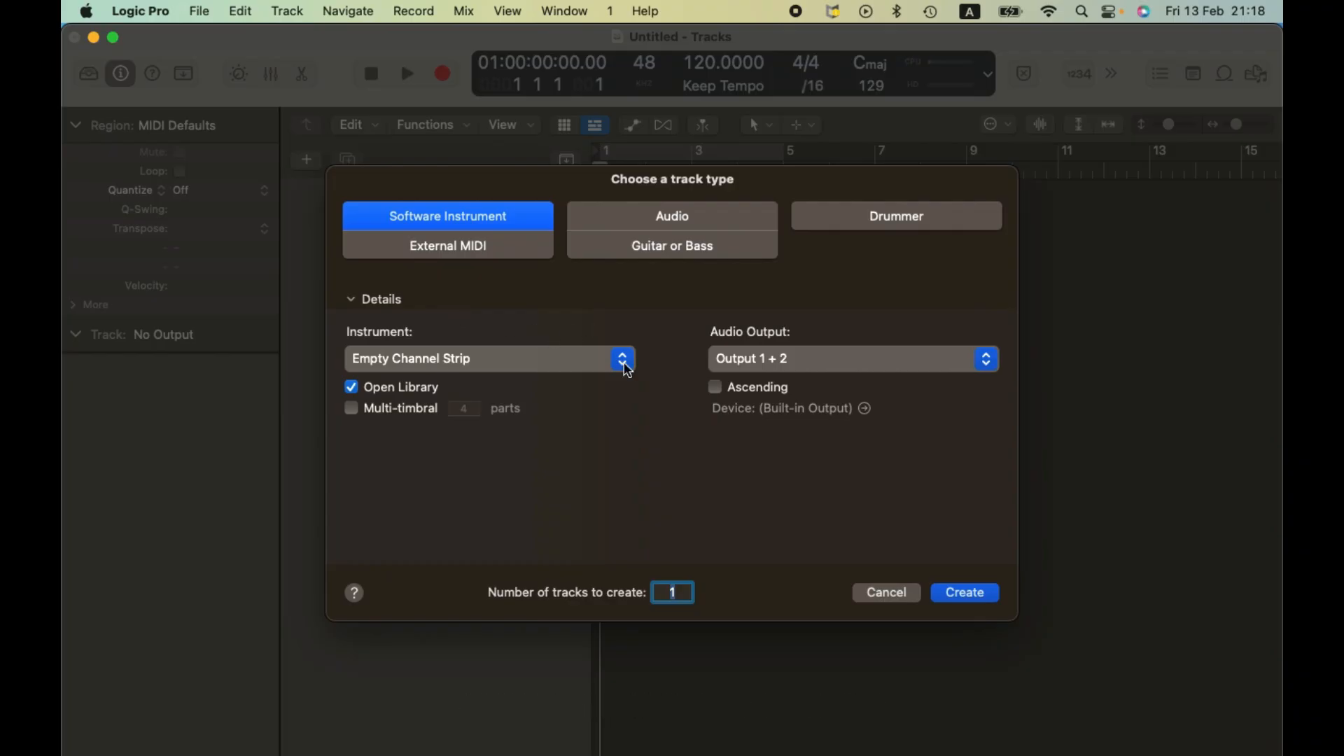
left_click(952, 597)
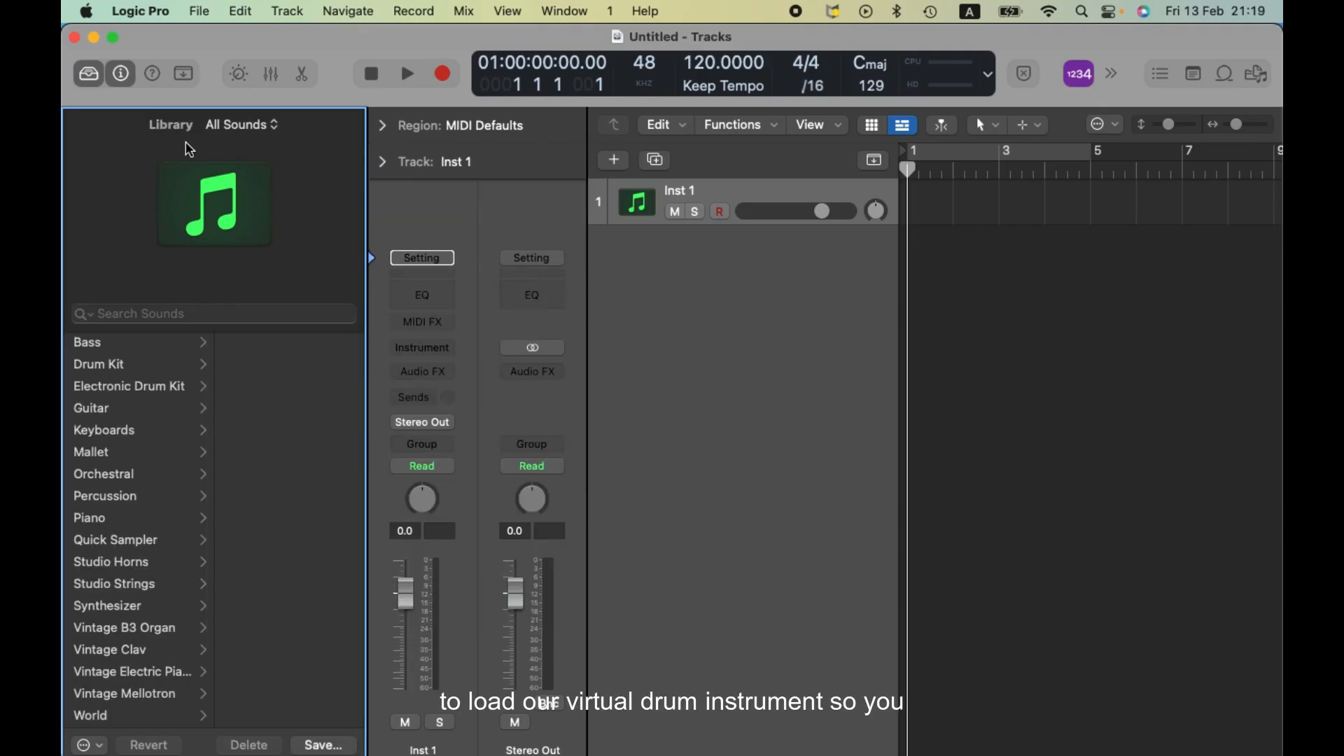
Step: Hide the sound Library and load the stereo version of Kontakt 7 as the instrument on the Inst 1 track
left_click(88, 74)
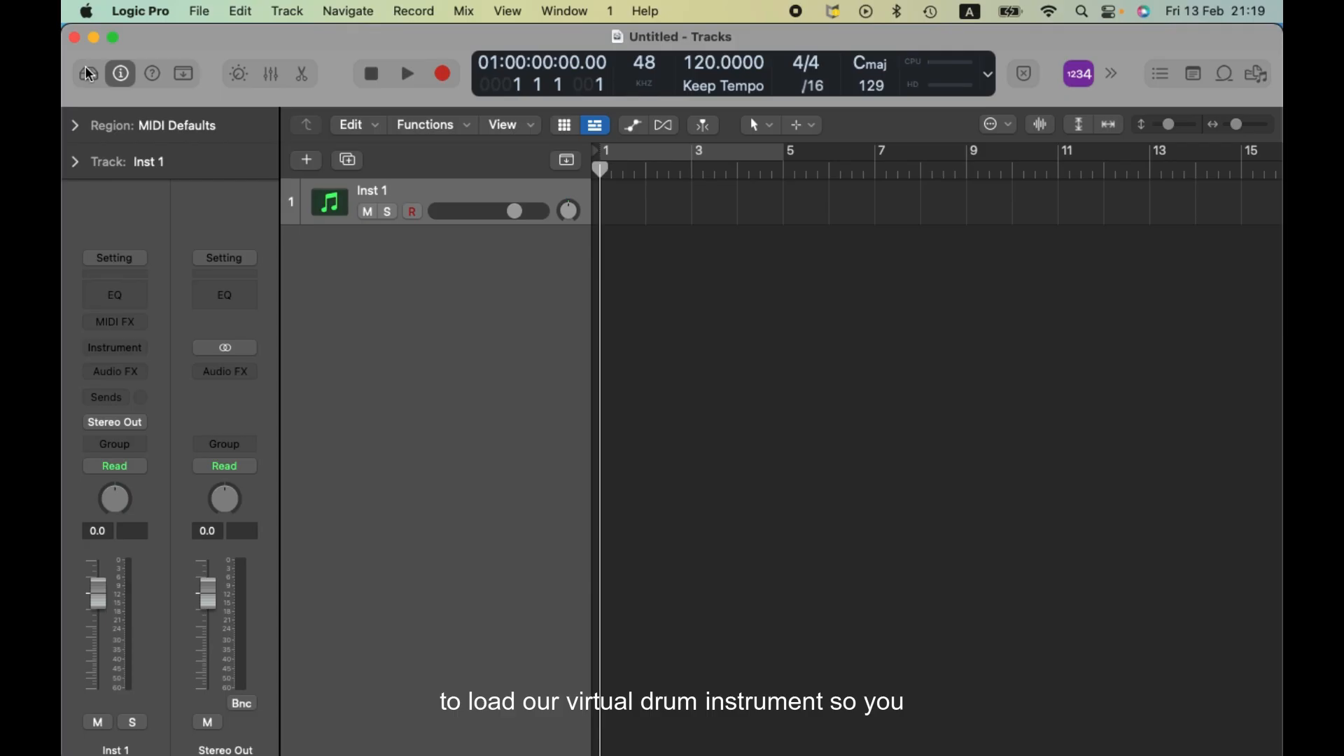
left_click(127, 81)
left_click(127, 82)
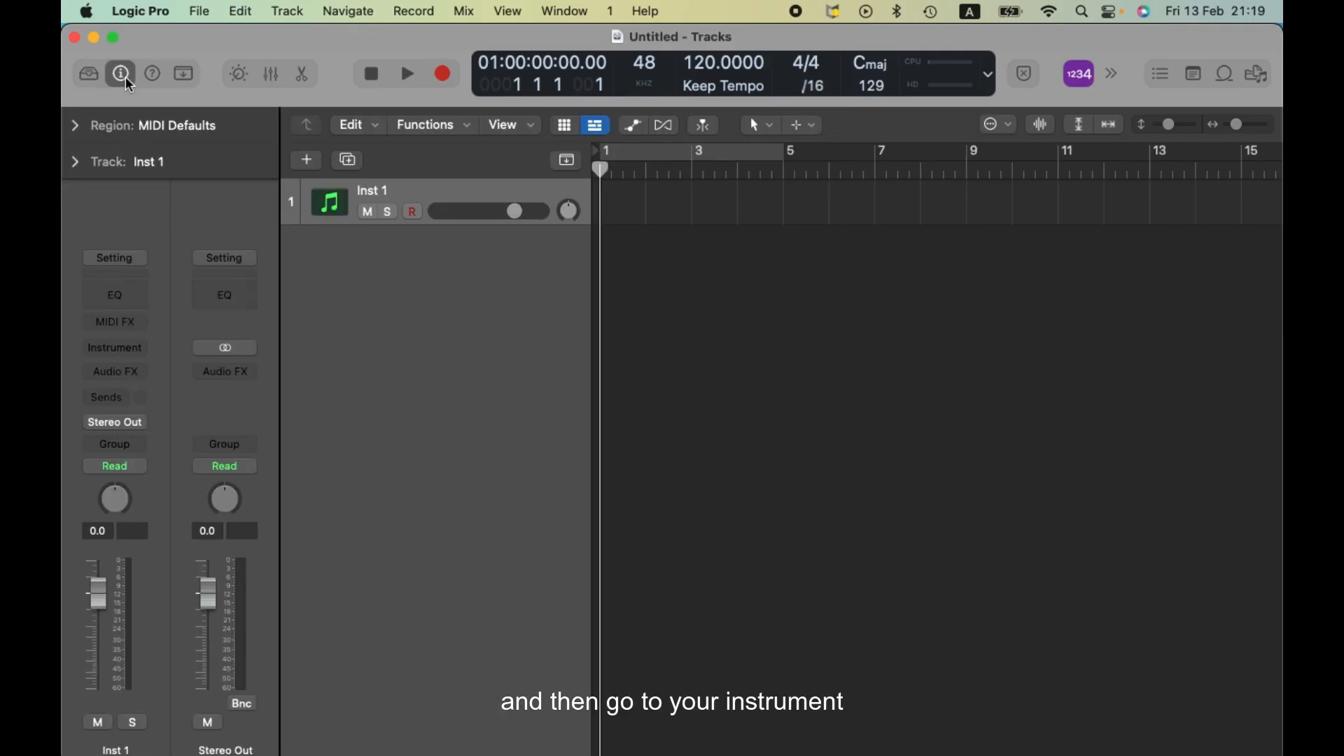
left_click(140, 354)
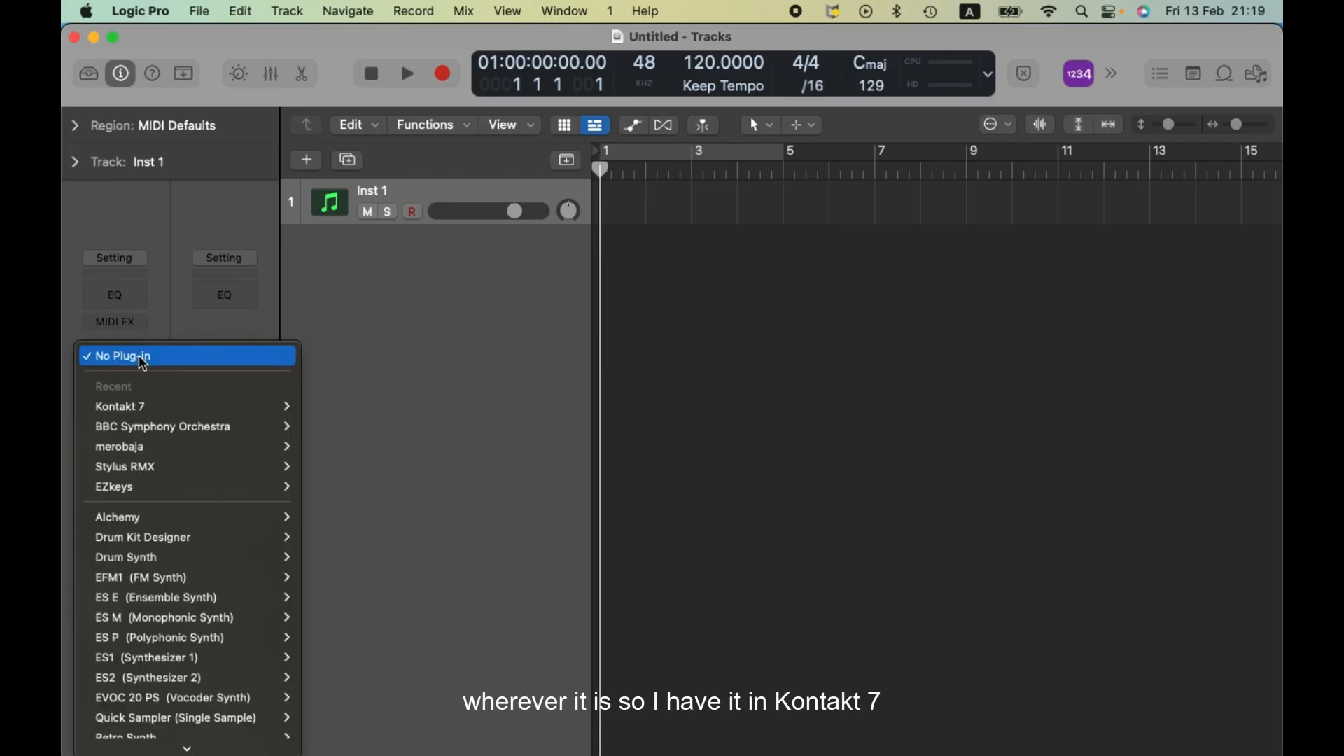
mouse_move(153, 407)
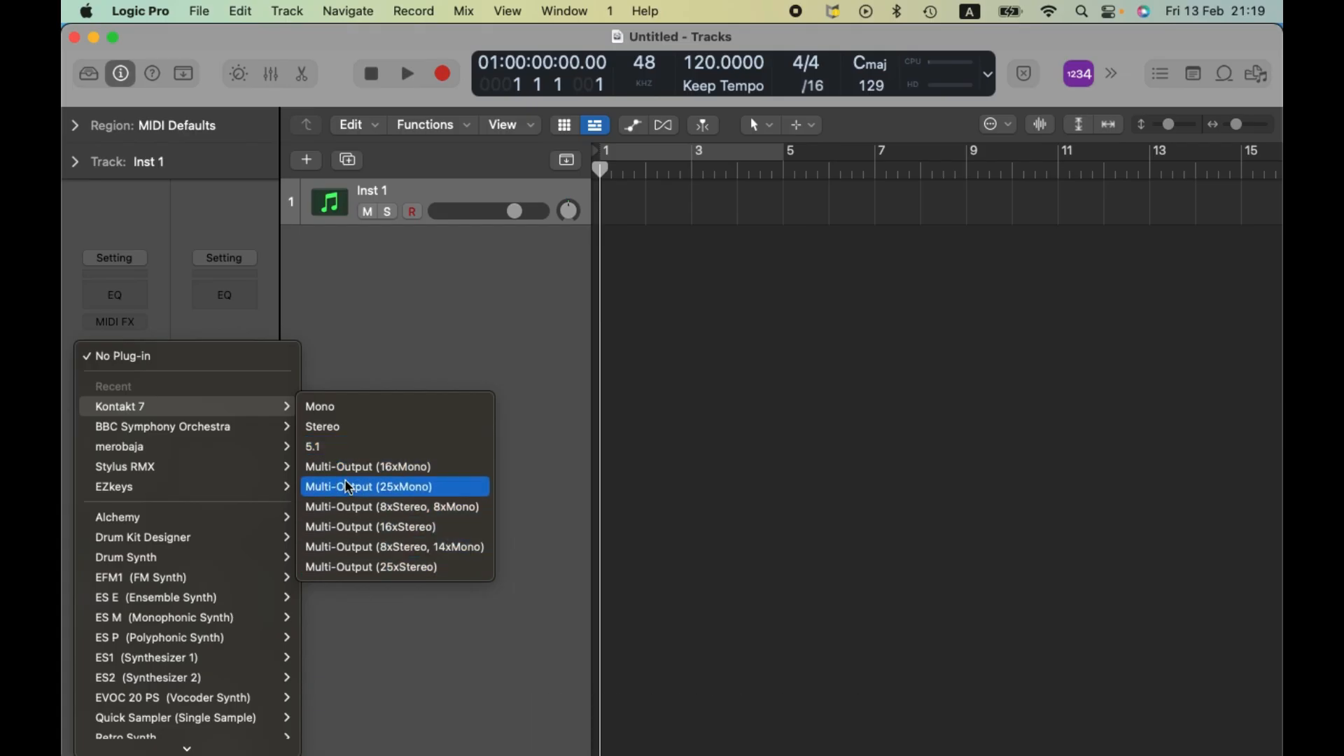
left_click(347, 435)
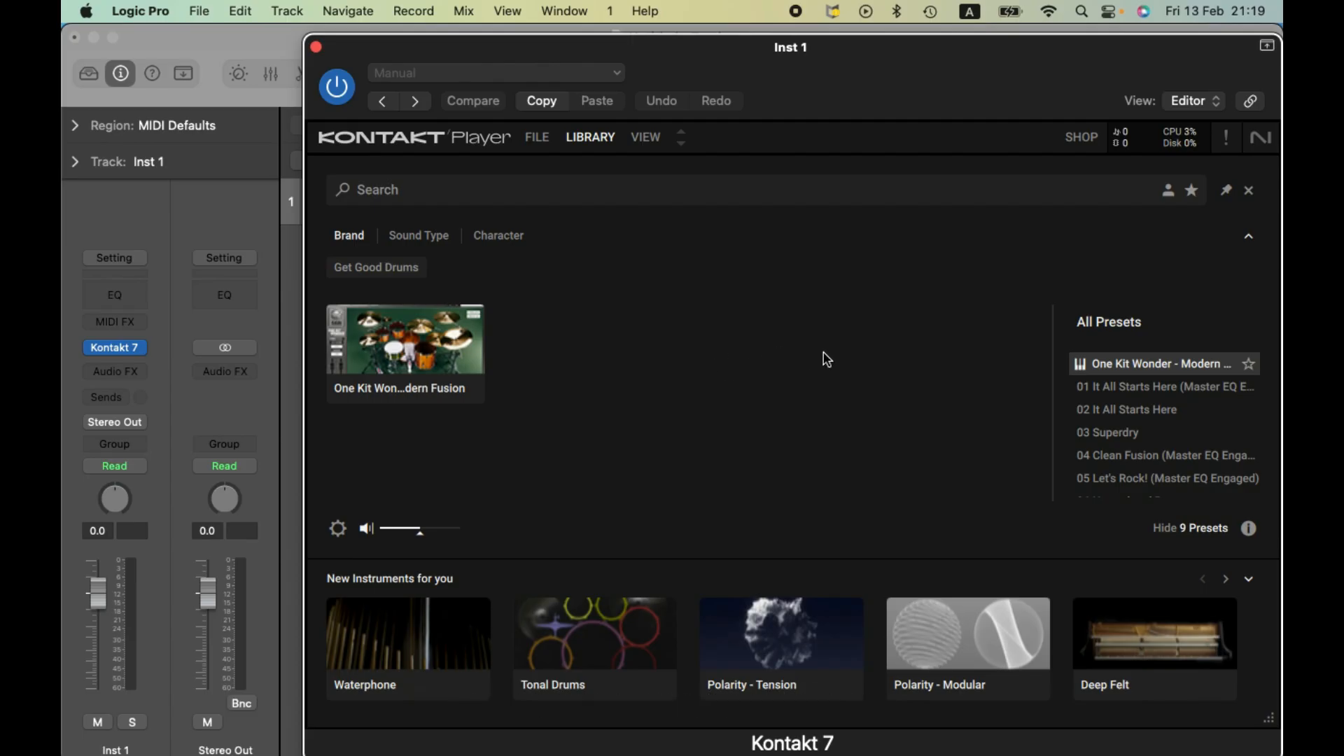
Step: Load the One Kit Wonder - Modern Fusion drum kit in Kontakt and show its mapping settings
double_click(1134, 363)
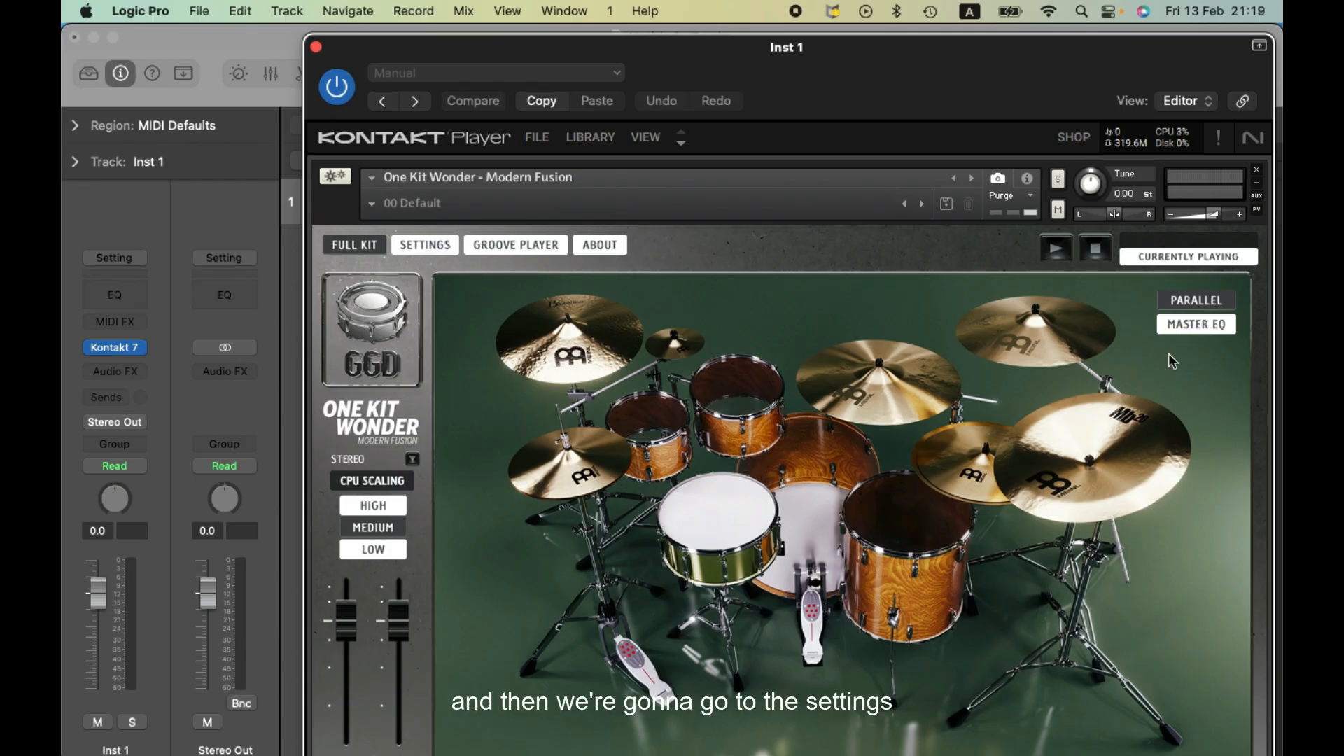
left_click(432, 245)
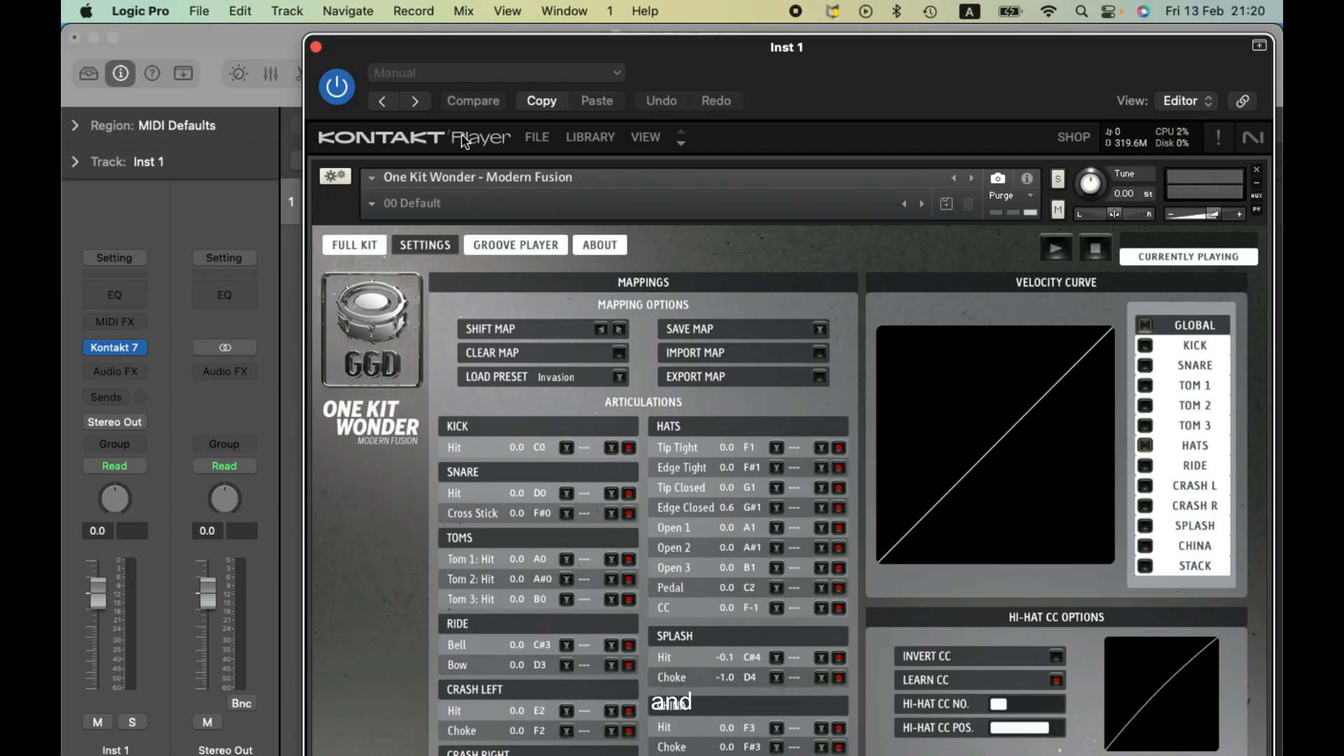
Step: Set the Kontakt interface zoom to 75% and move the plug-in window lower, clear of the project's toolbar
left_click(637, 138)
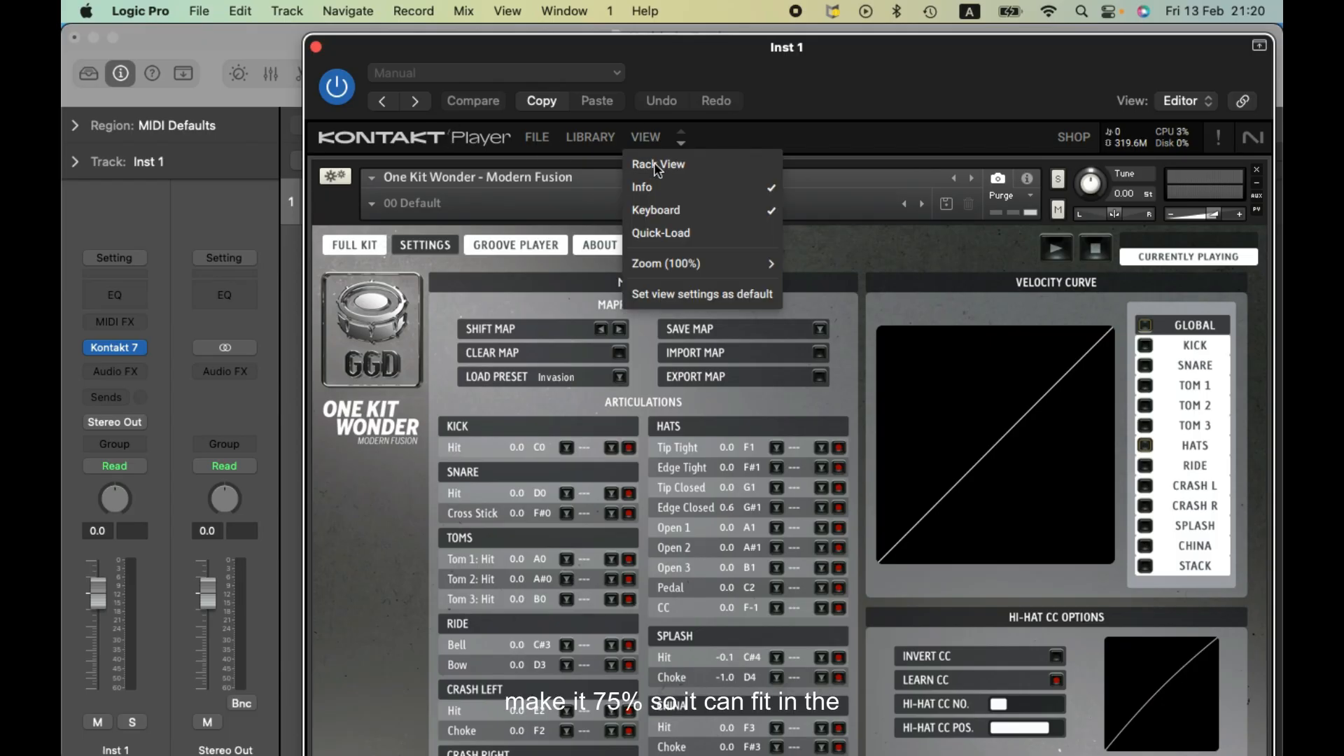
mouse_move(694, 264)
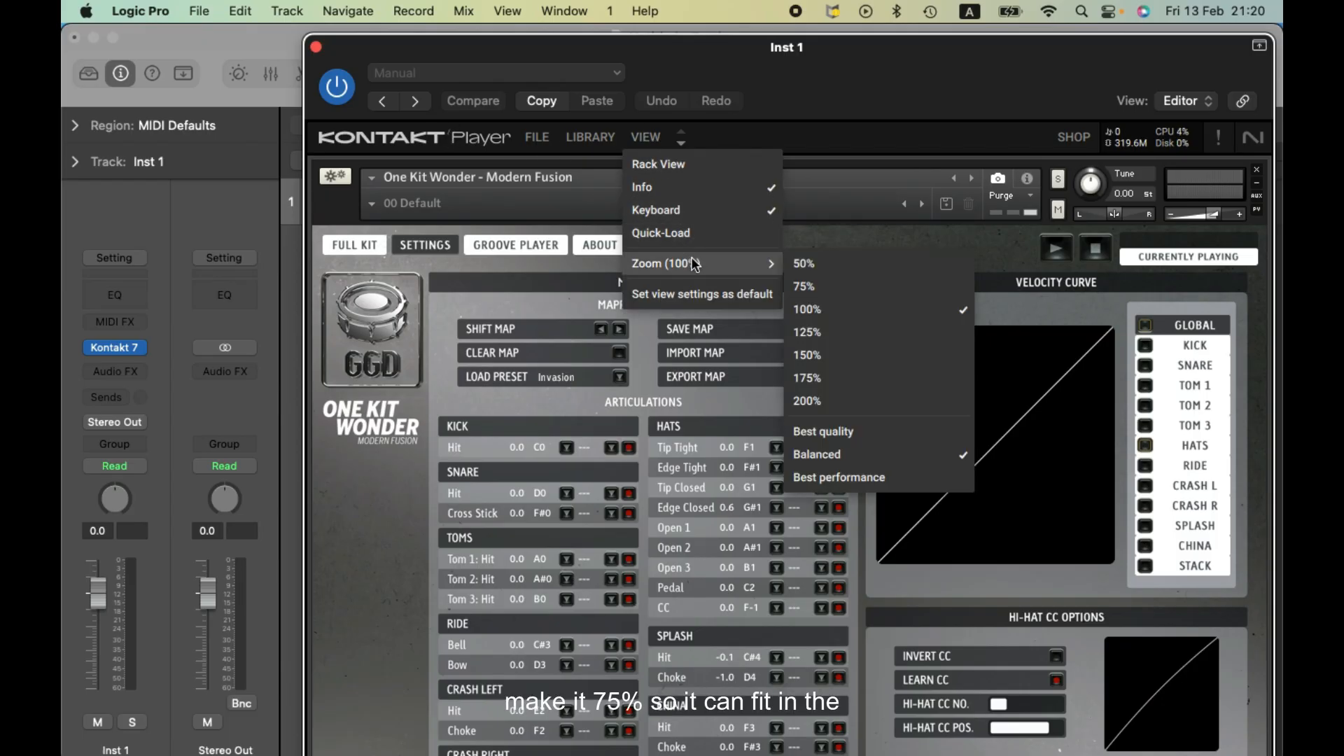
left_click(803, 288)
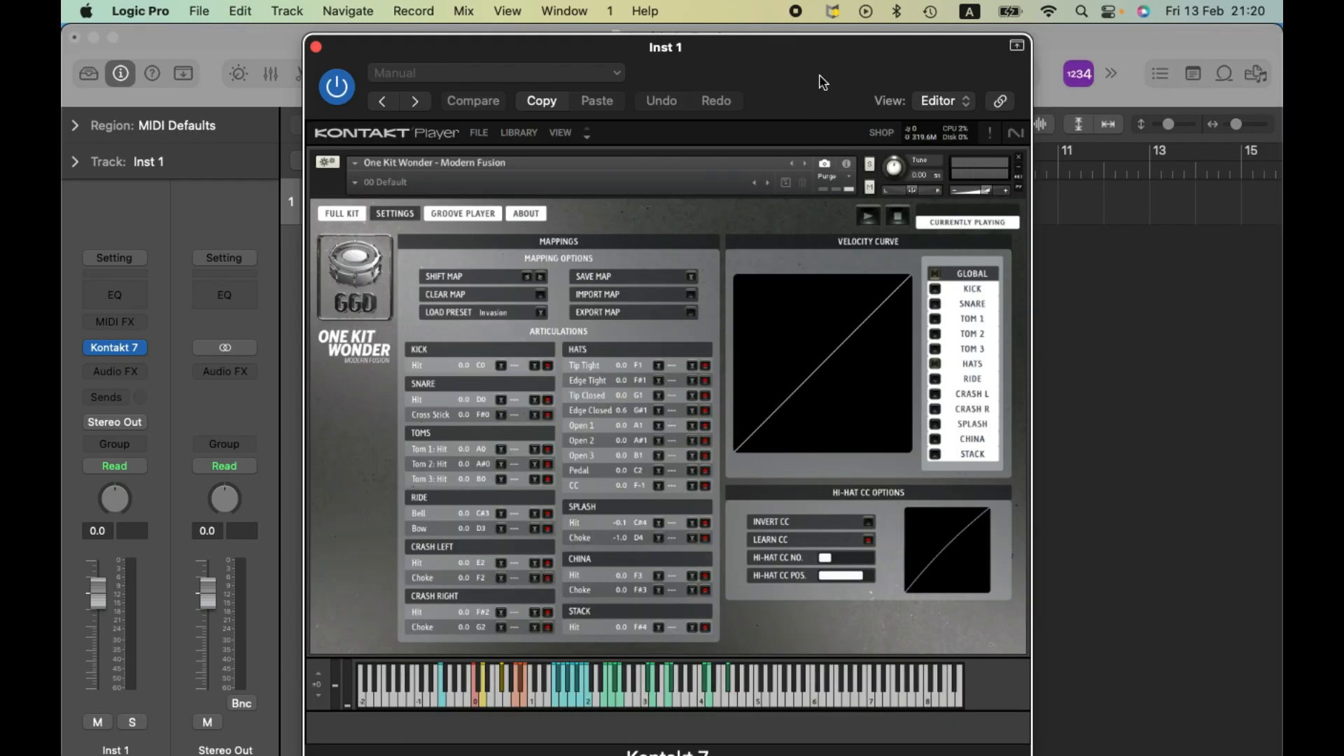
left_click_drag(637, 47, 638, 336)
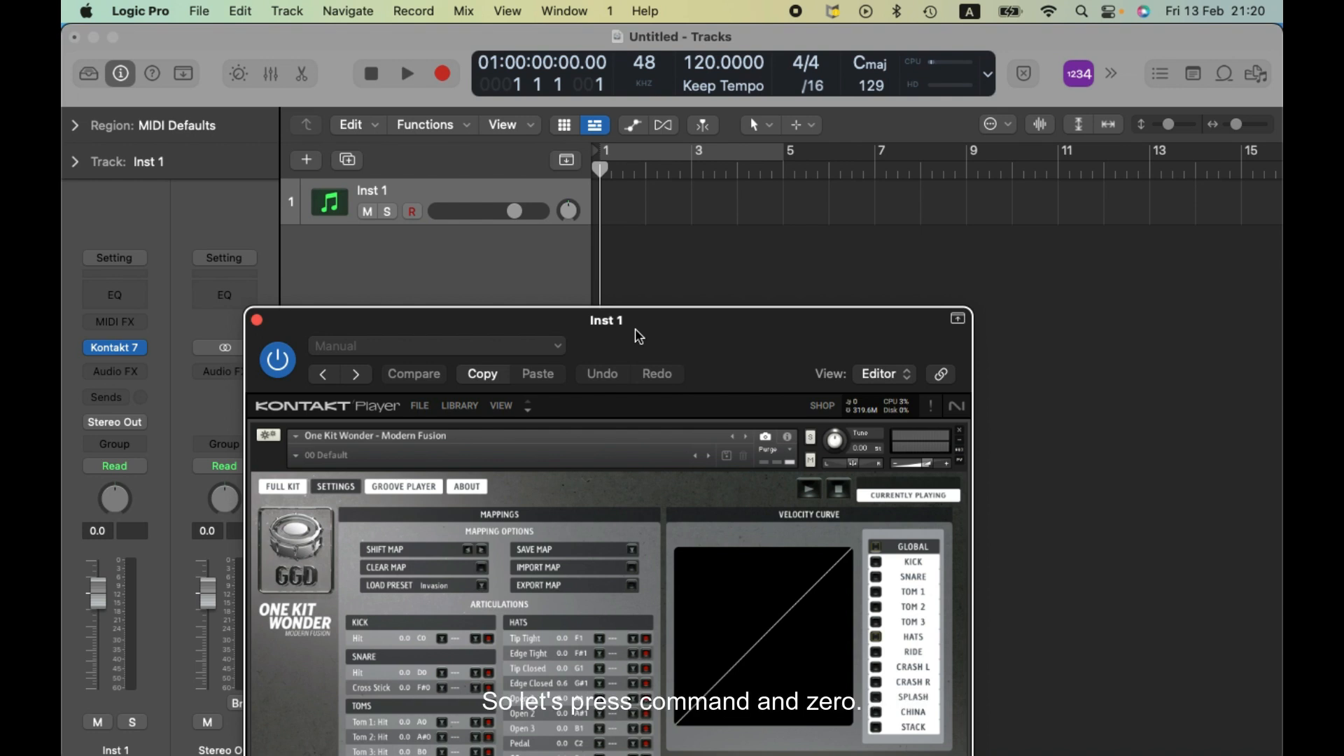
Step: Open the Environment window, narrow it, and arrange it beside the Kontakt plug-in window
key("super+0")
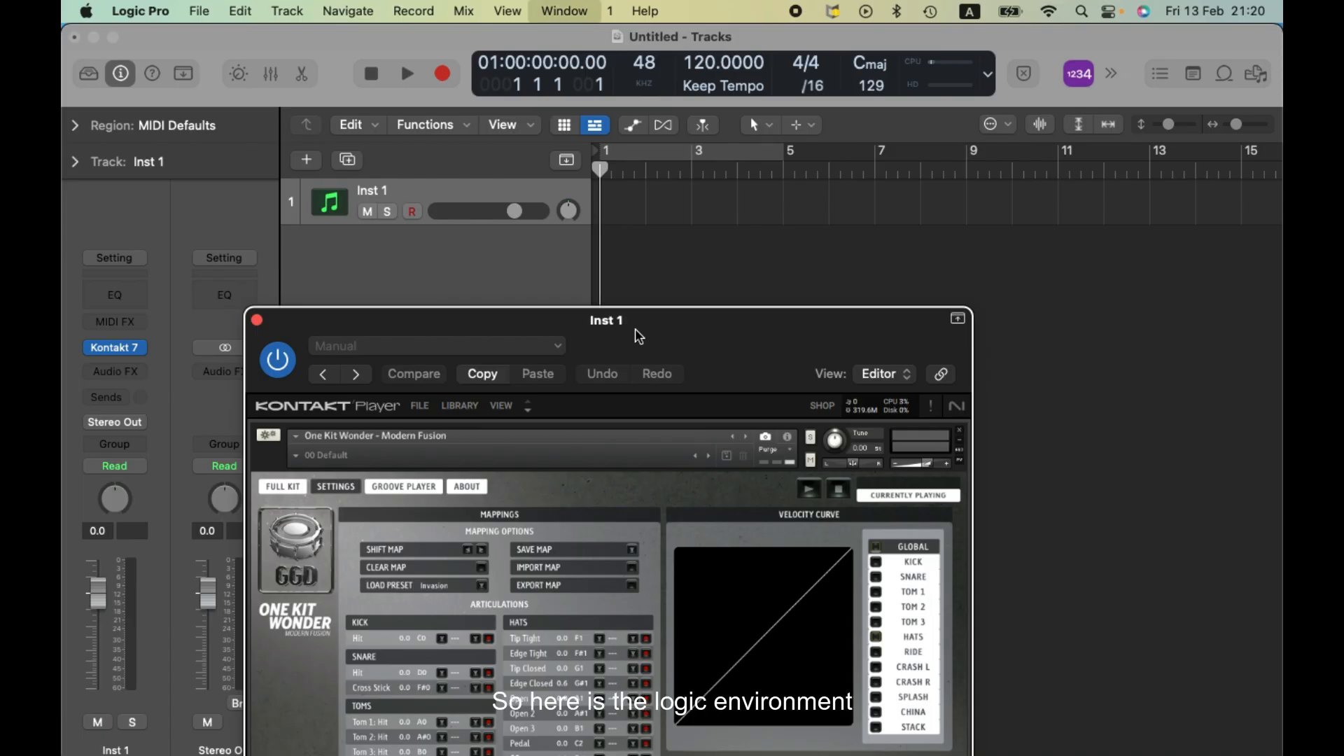
left_click_drag(733, 333, 294, 247)
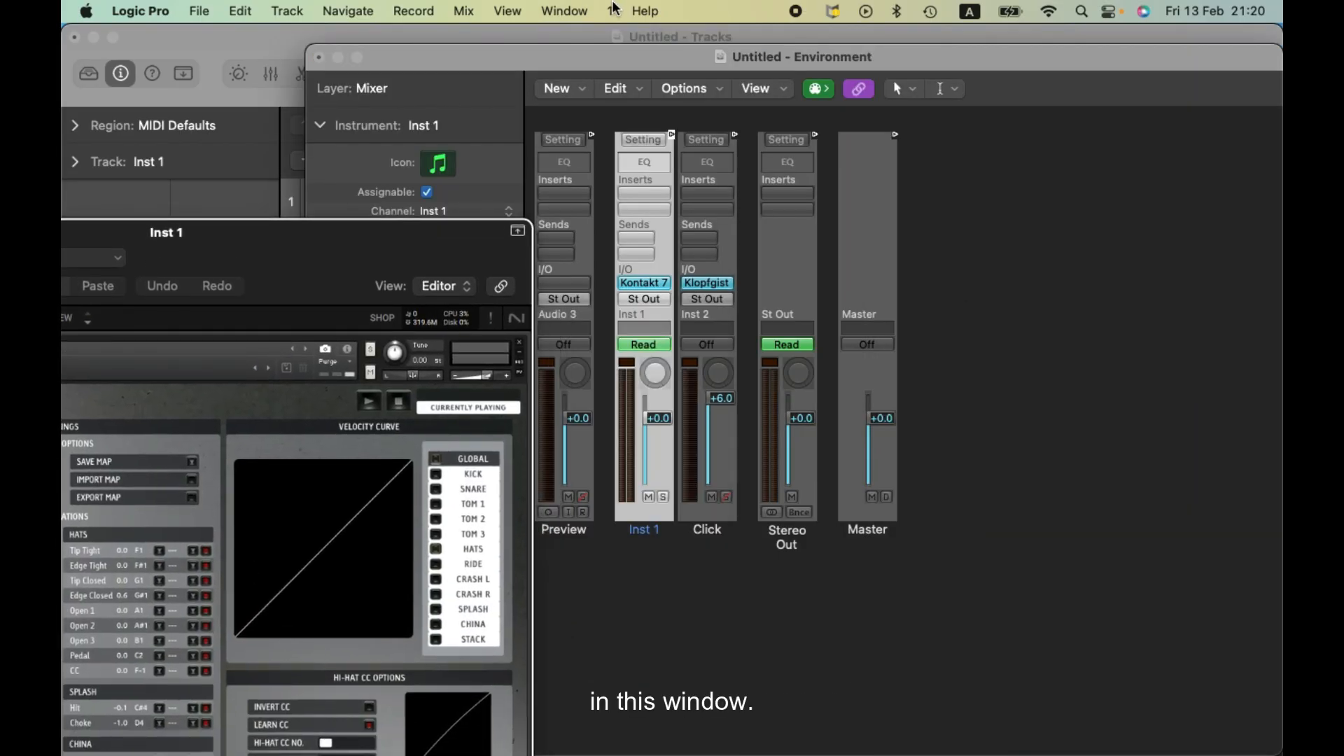
left_click_drag(625, 57, 868, 100)
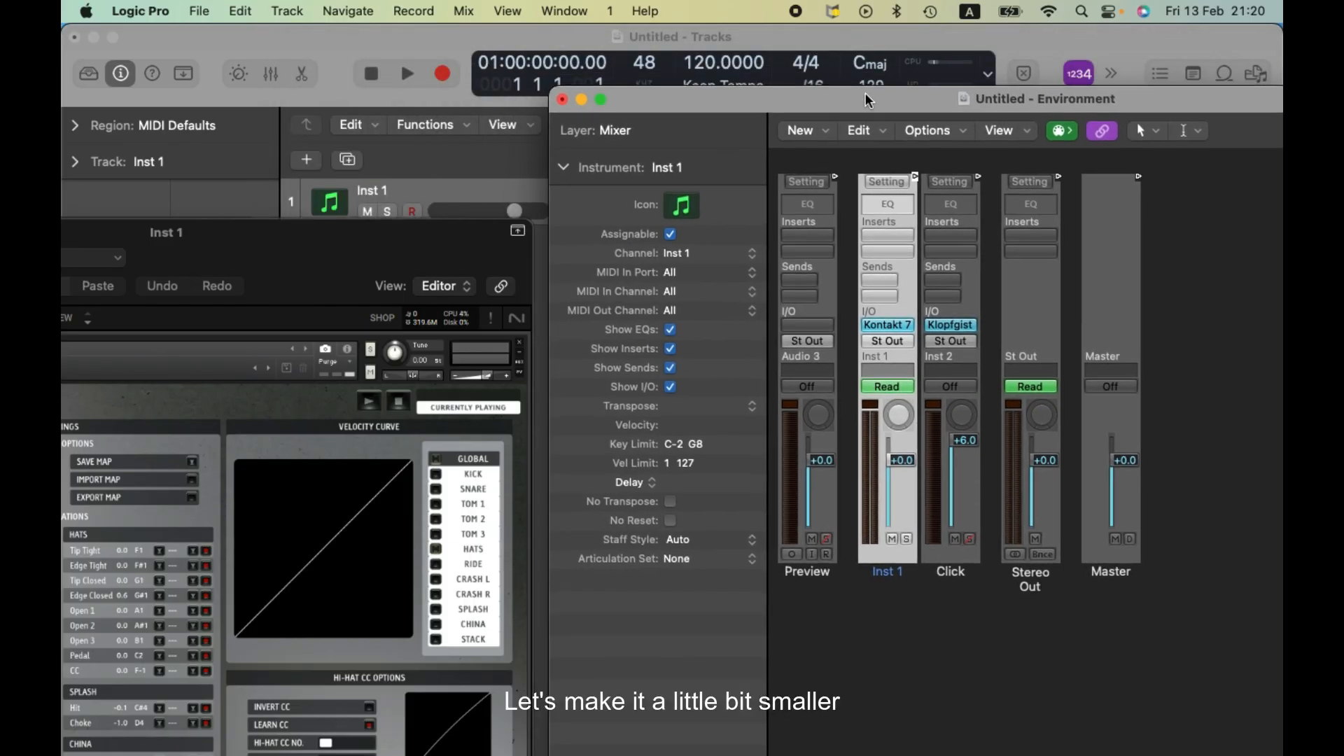
left_click_drag(945, 86, 658, 96)
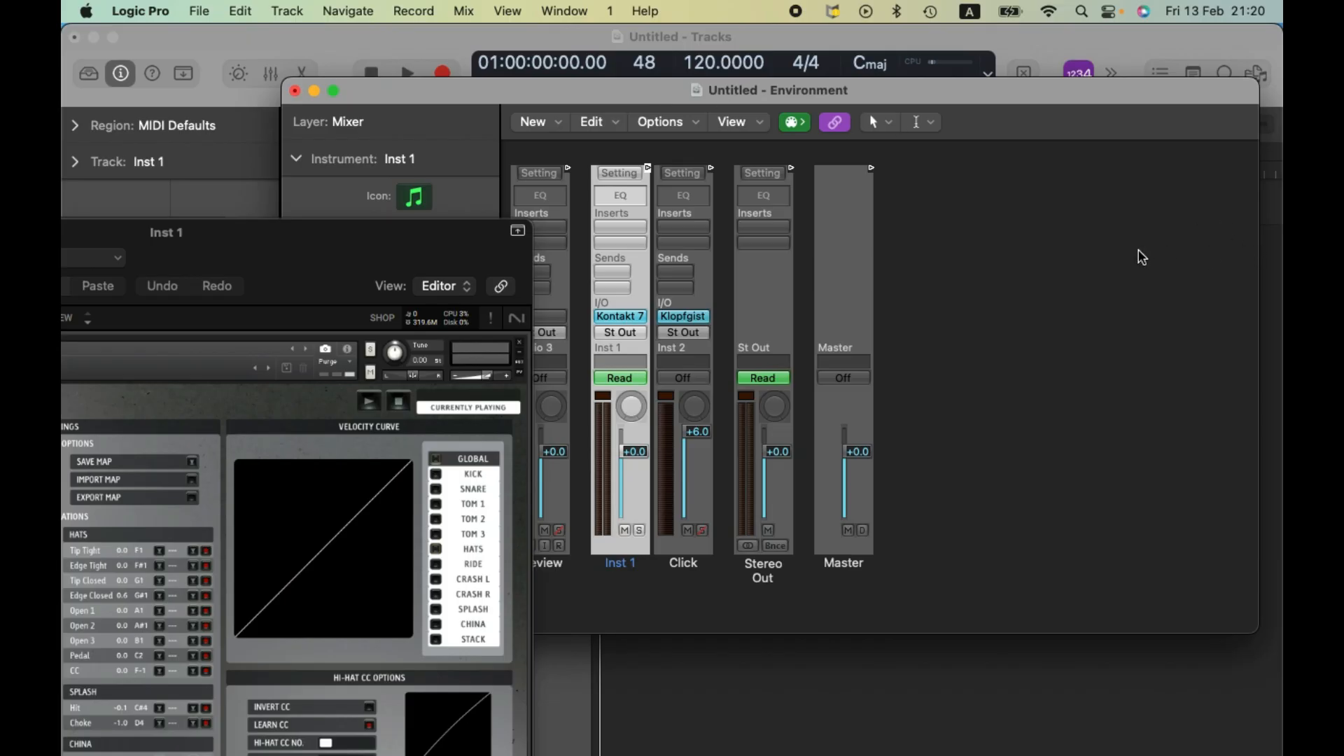
left_click_drag(1261, 273, 984, 274)
left_click_drag(821, 98, 1112, 128)
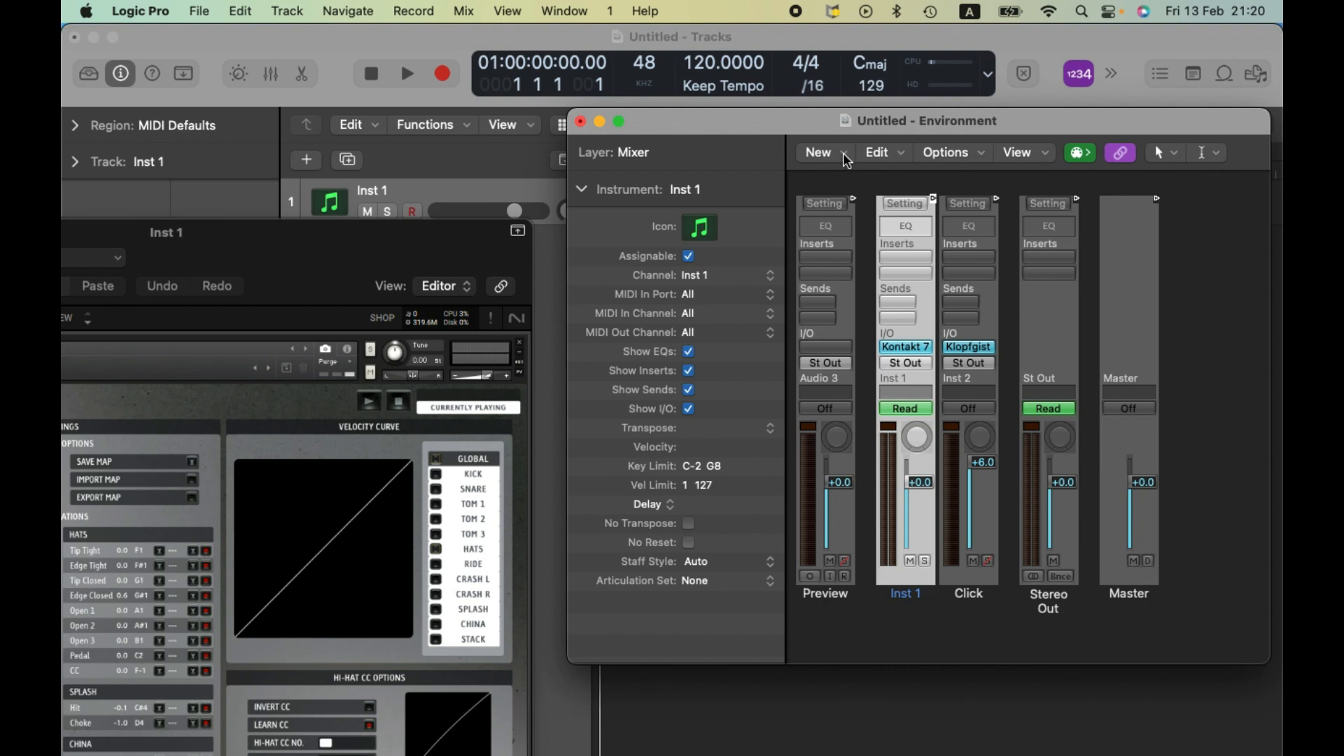
Step: Add a new mapped instrument to the Mixer layer of the Environment
left_click(825, 152)
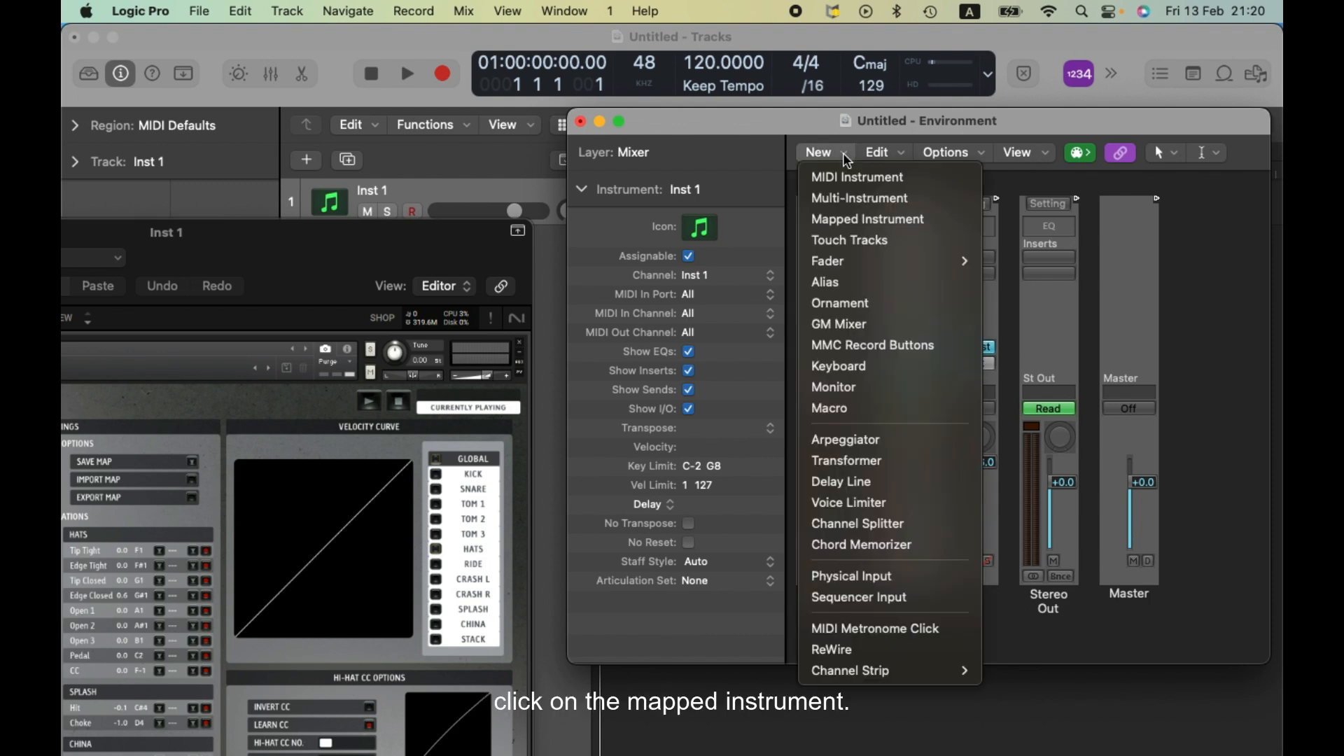
left_click(841, 222)
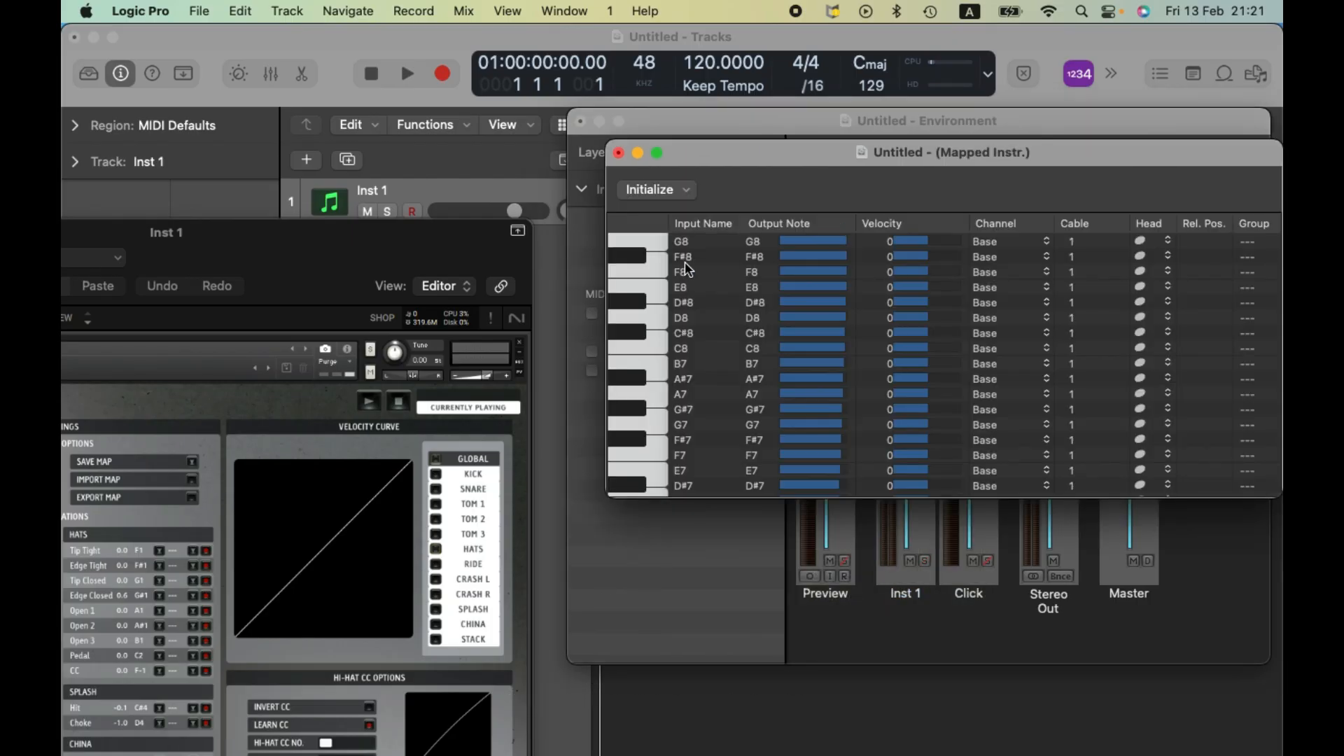
Step: Select the mapped instrument's input names from O SURDO (D#5) down to HIGH Q (D#0) and initialize them as note names
scroll(688, 446, "down", 8)
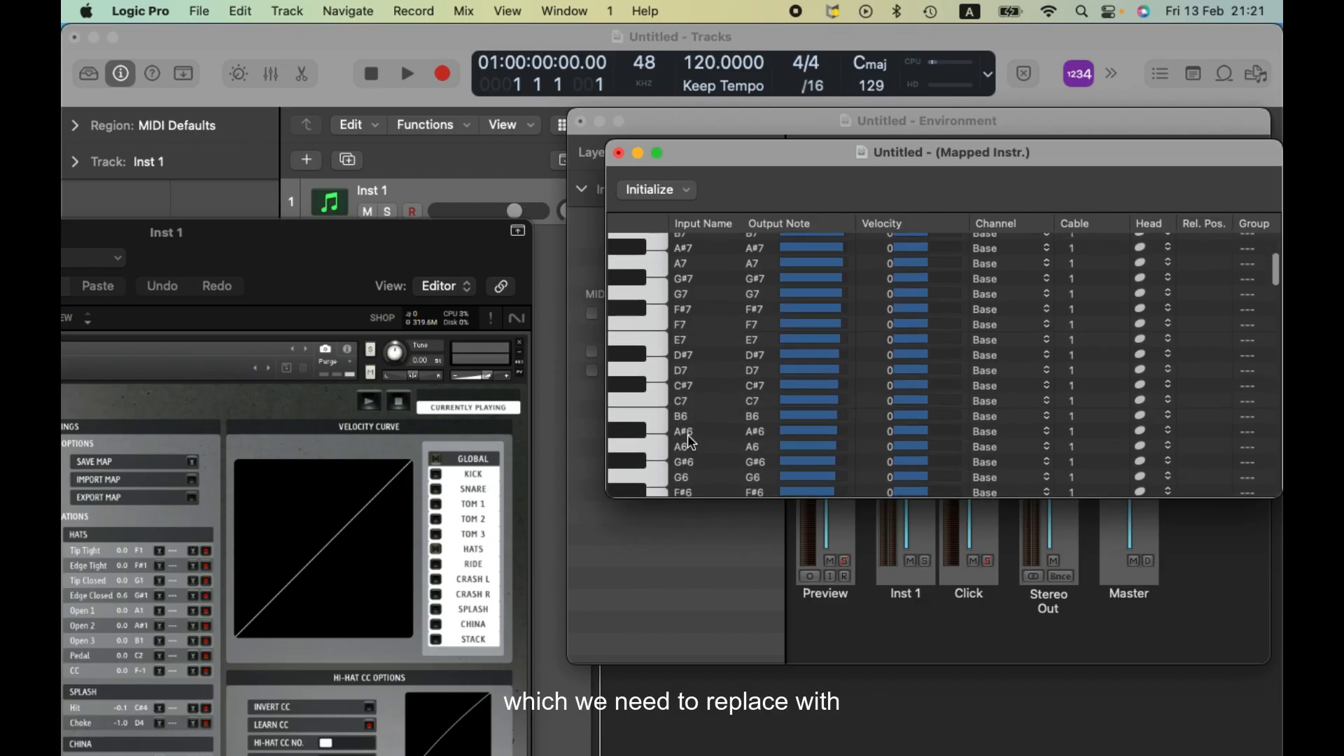
scroll(689, 441, "down", 5)
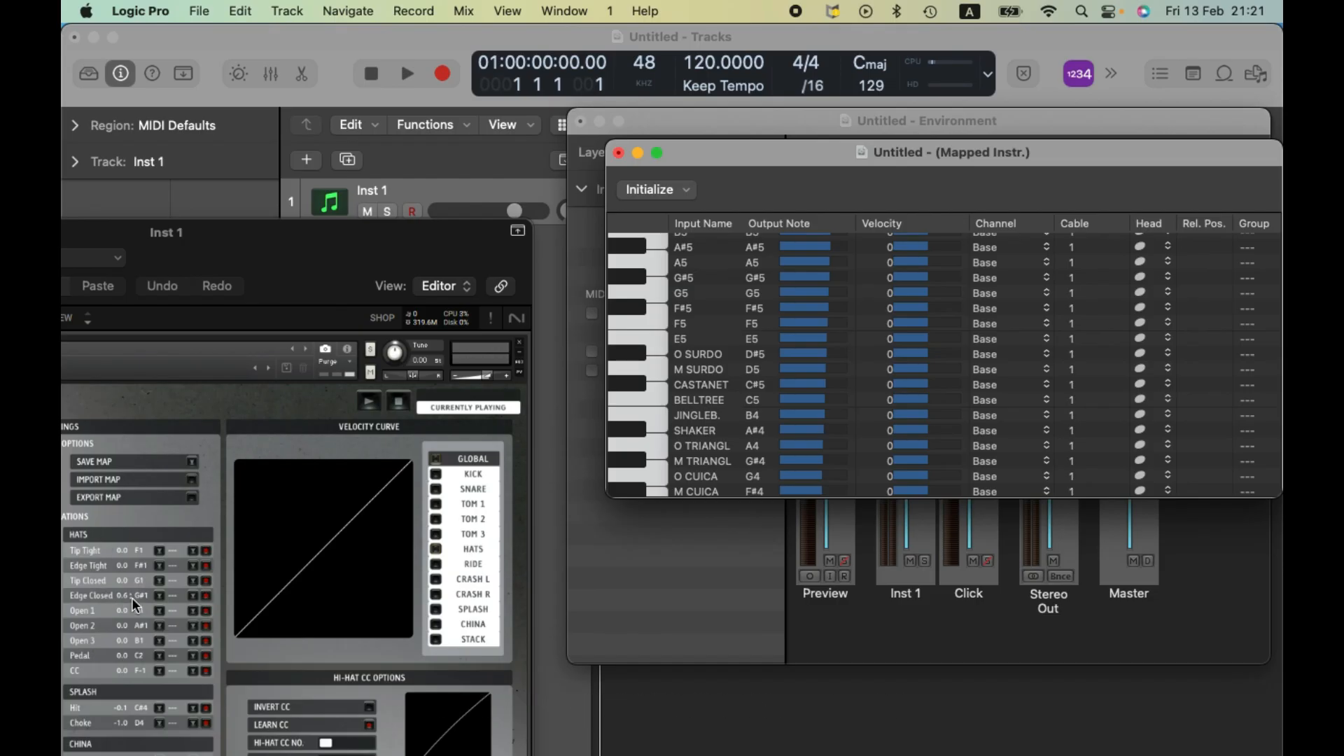
scroll(678, 414, "down", 3)
scroll(677, 415, "down", 1)
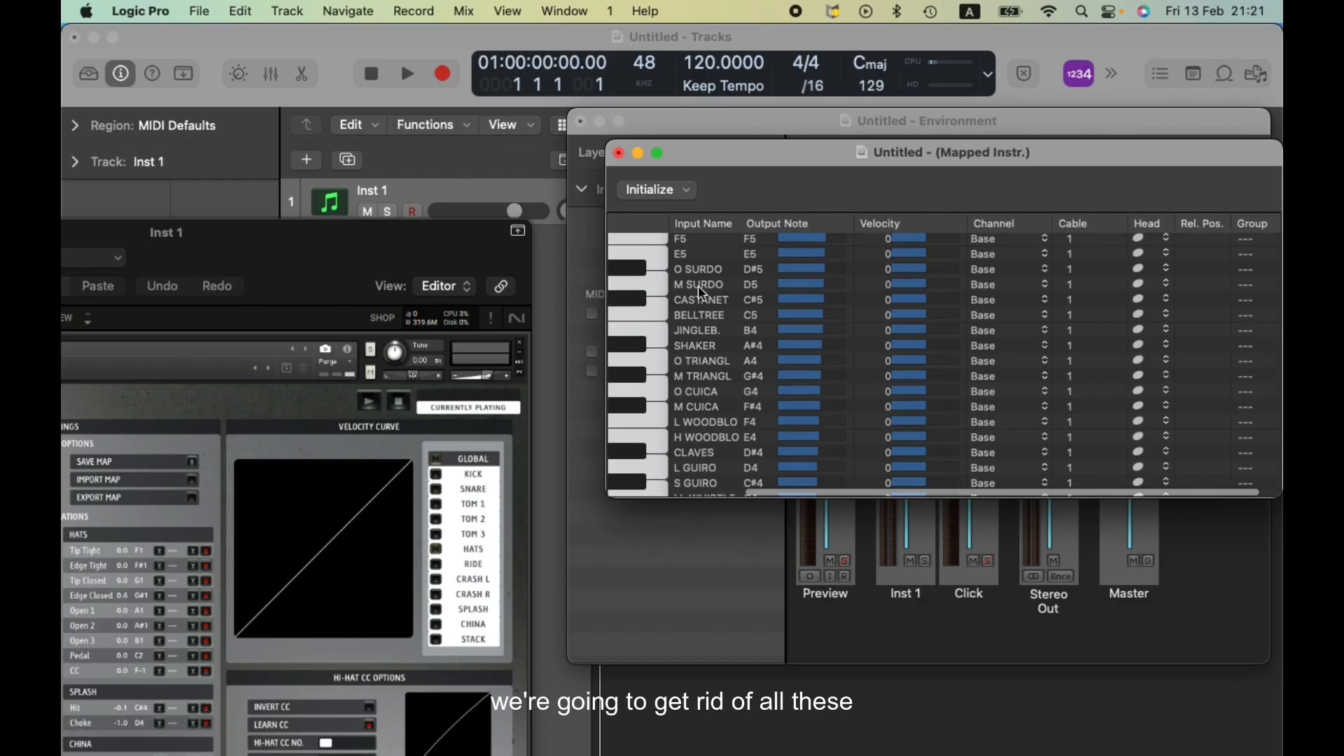
left_click(657, 272)
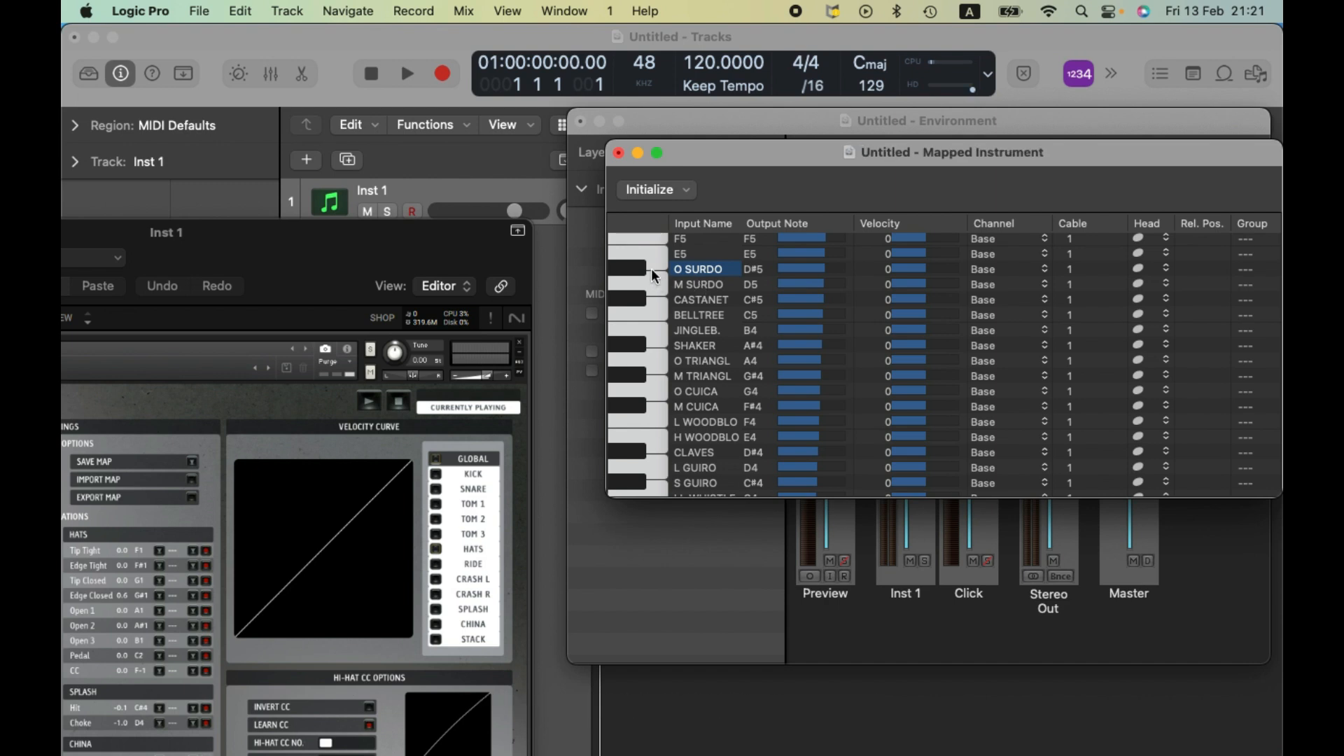
left_click(658, 285)
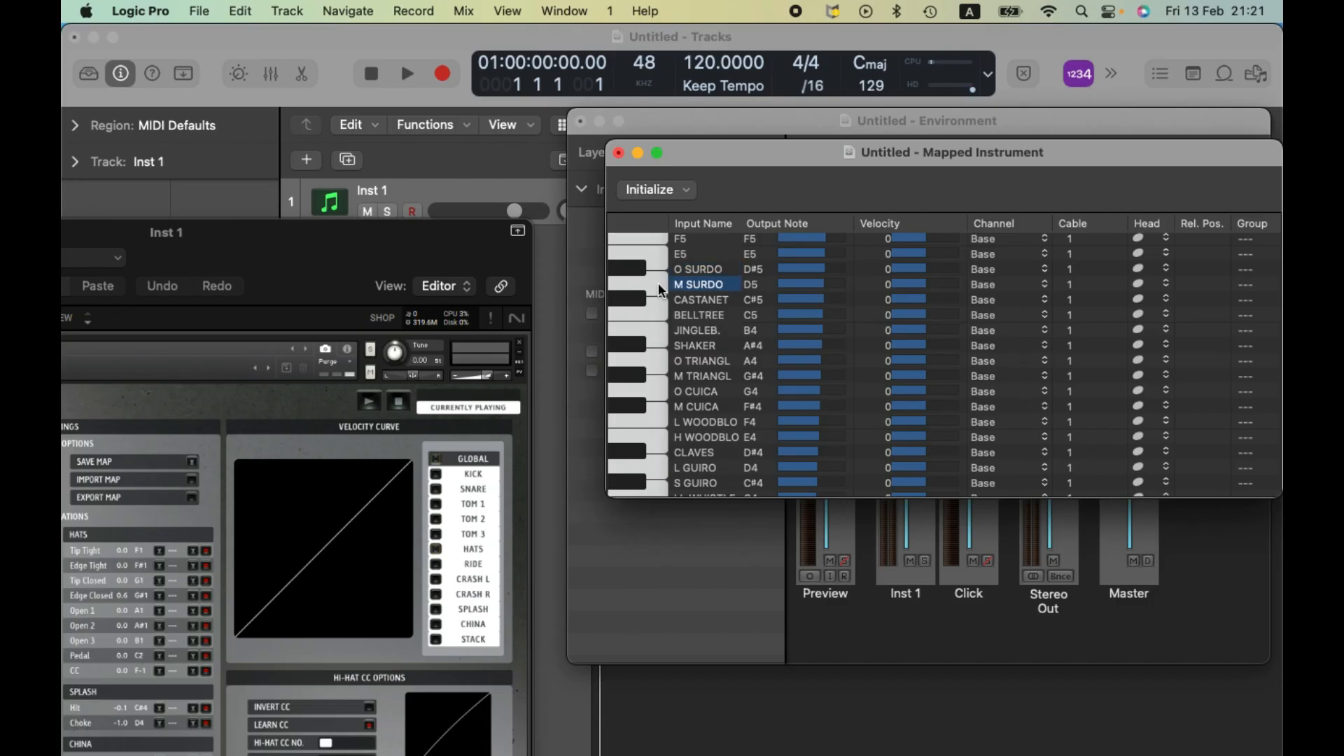
left_click_drag(656, 259, 707, 348)
left_click(654, 269)
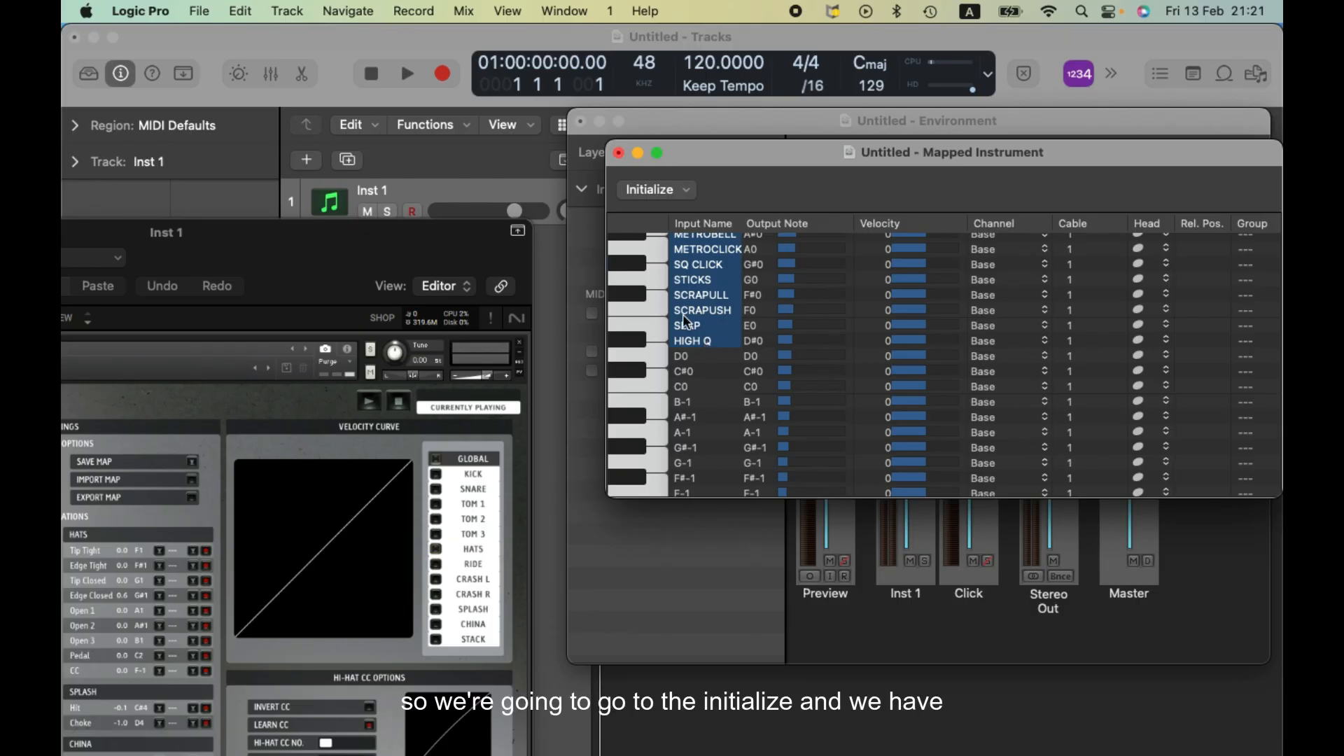
left_click(686, 191)
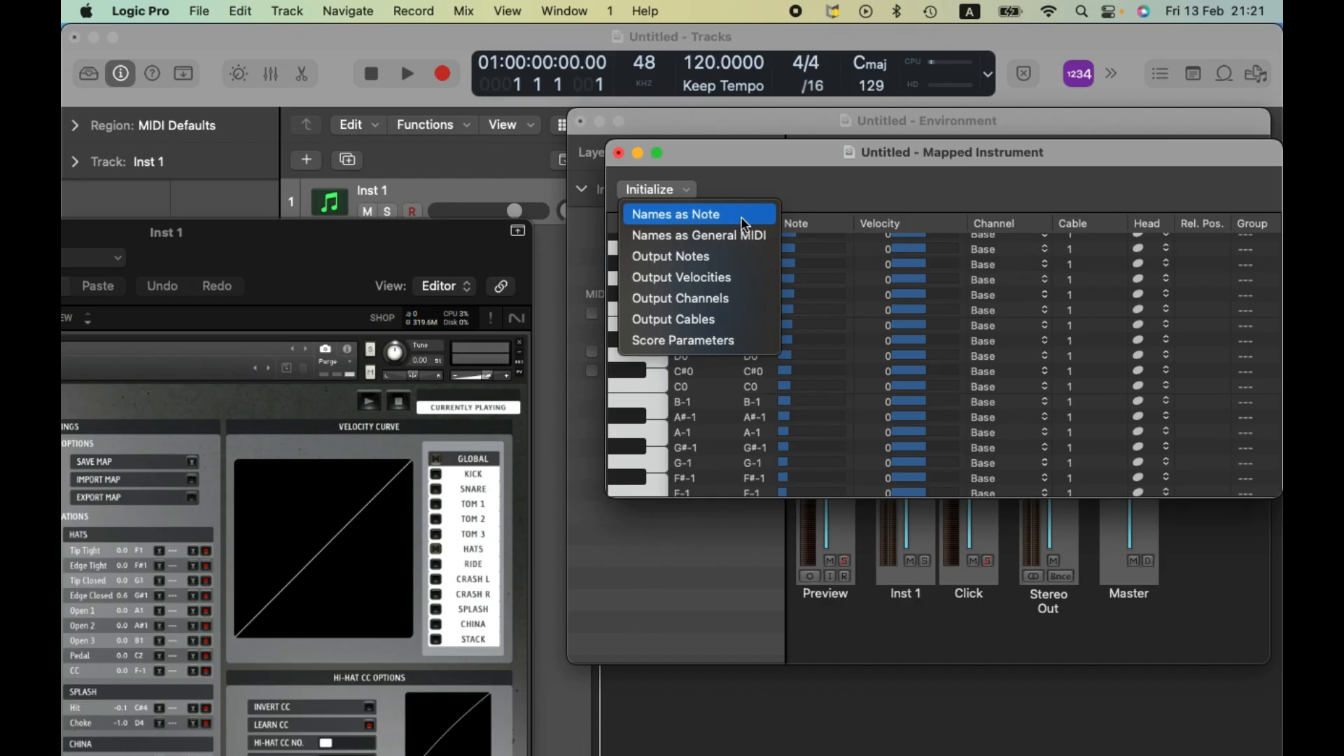
left_click(694, 216)
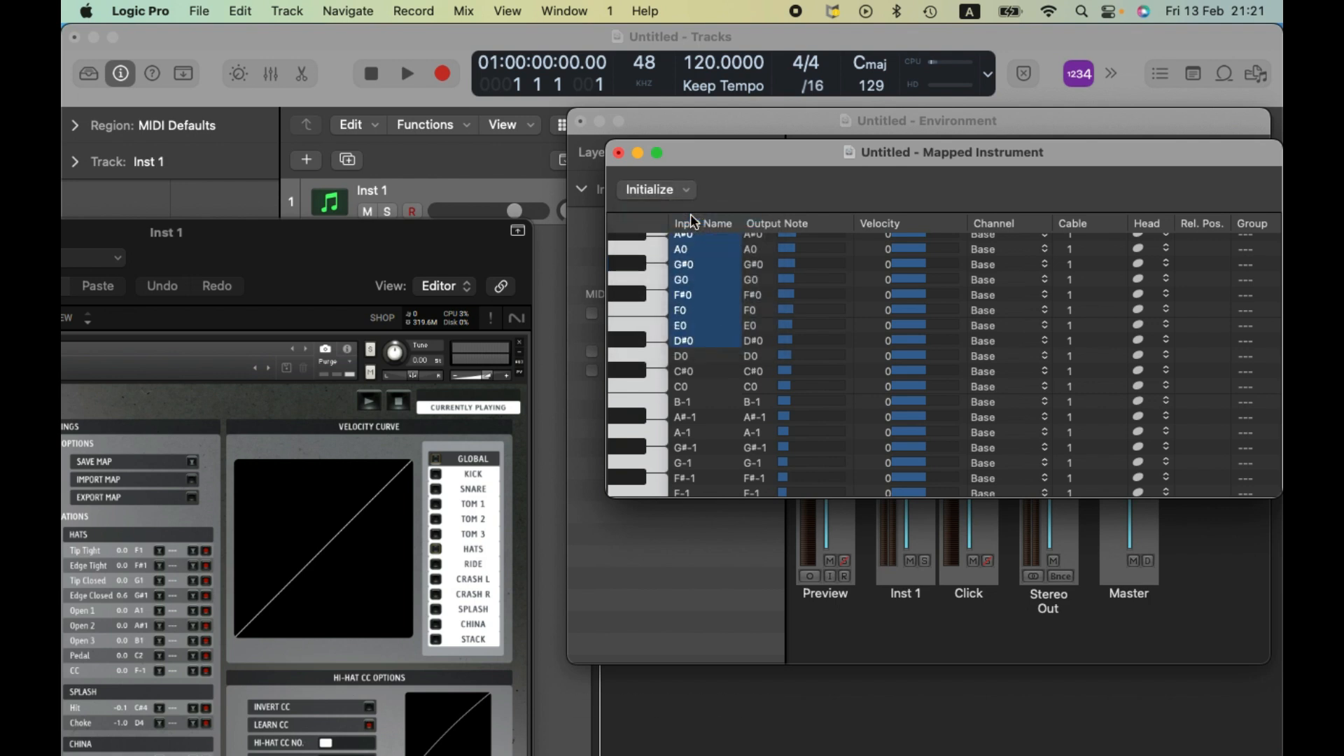
scroll(699, 319, "up", 5)
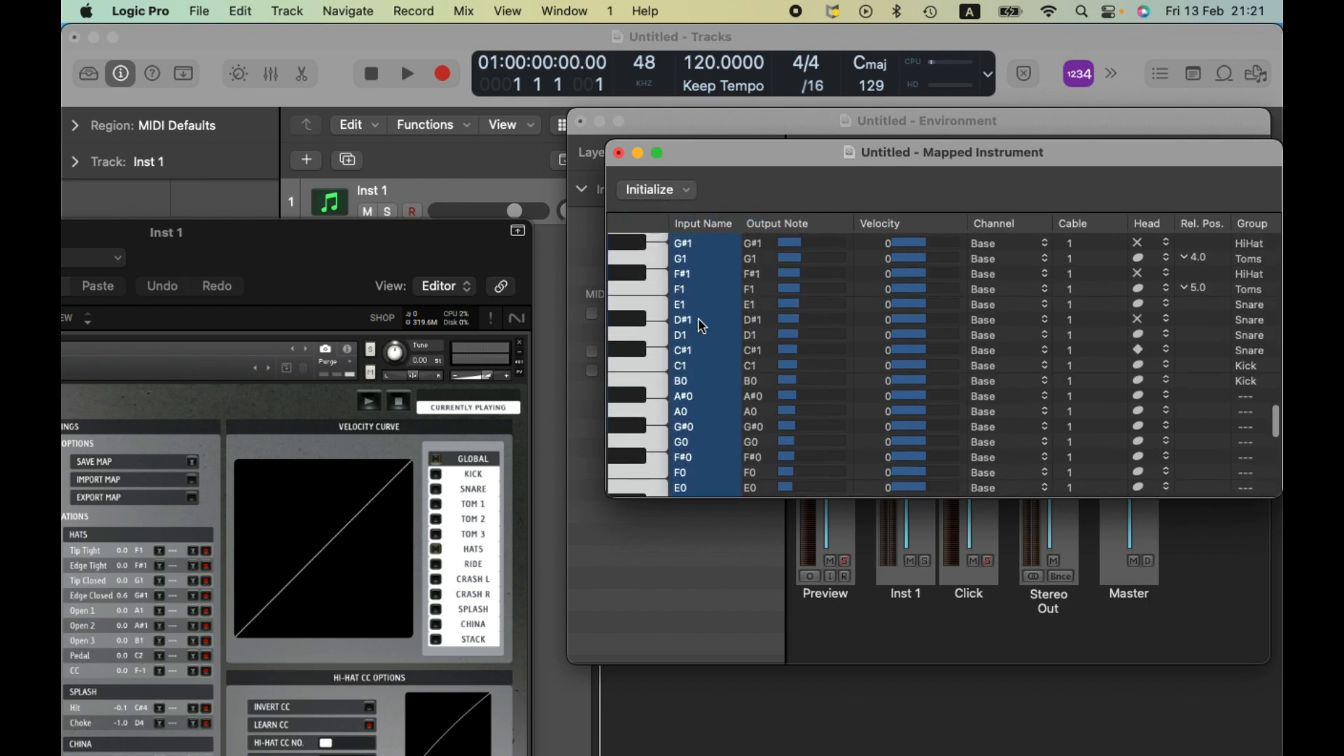
double_click(698, 319)
double_click(703, 365)
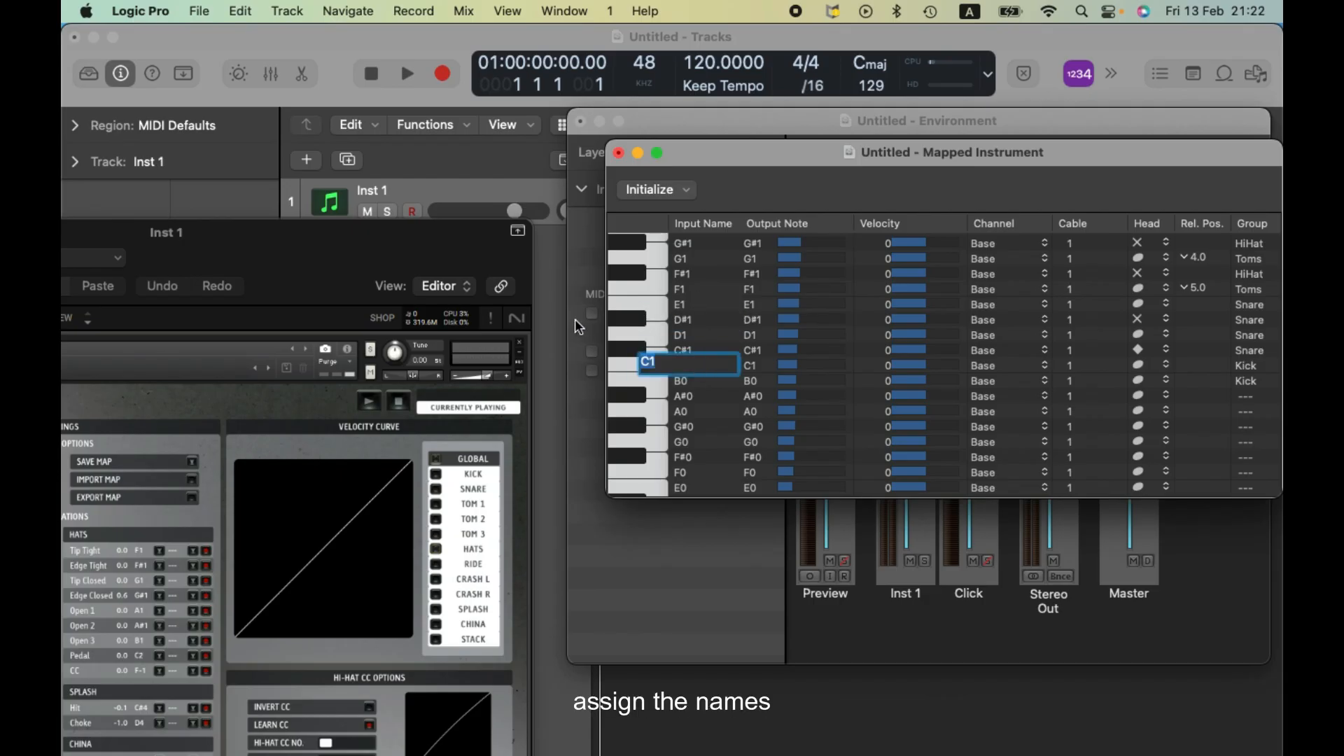
left_click(591, 313)
Step: Place the Kontakt and Mapped Instrument windows side by side so the drum articulations and the note list are both readable
left_click_drag(337, 242, 538, 83)
left_click_drag(880, 151, 956, 106)
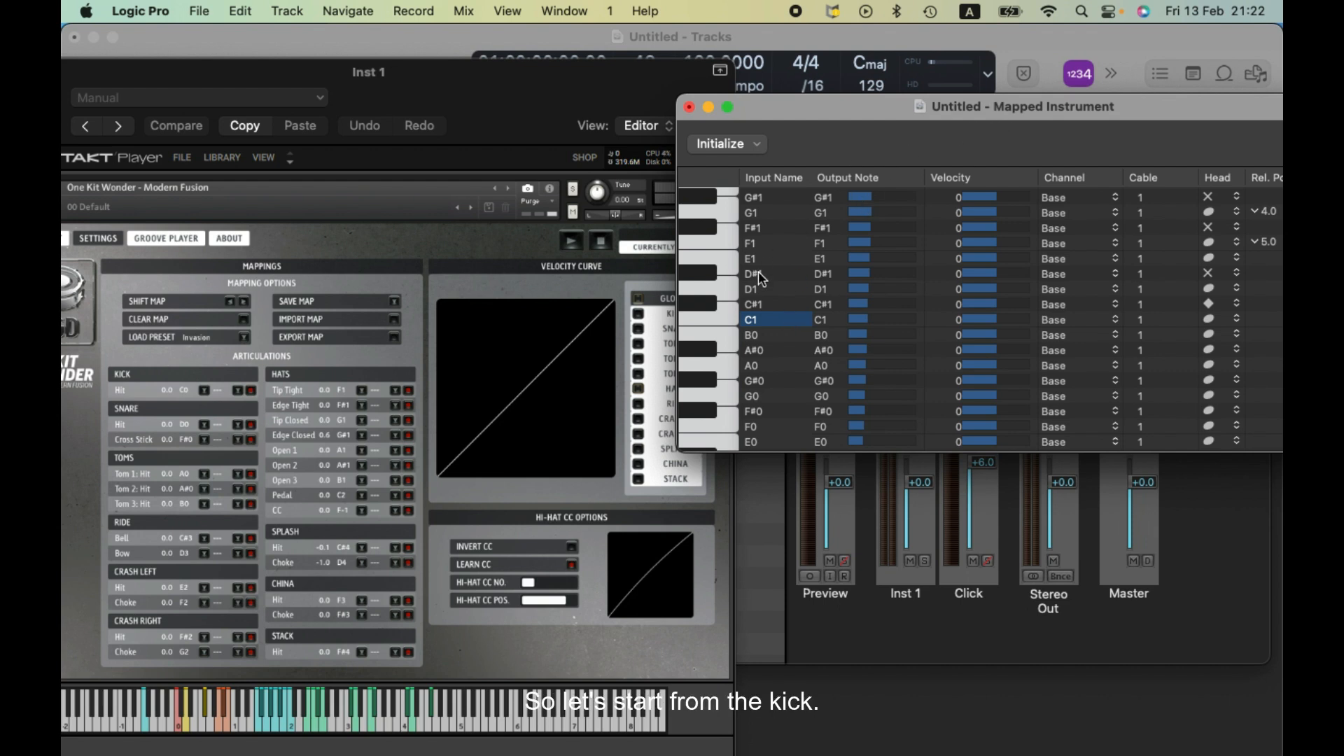
scroll(760, 278, "up", 5)
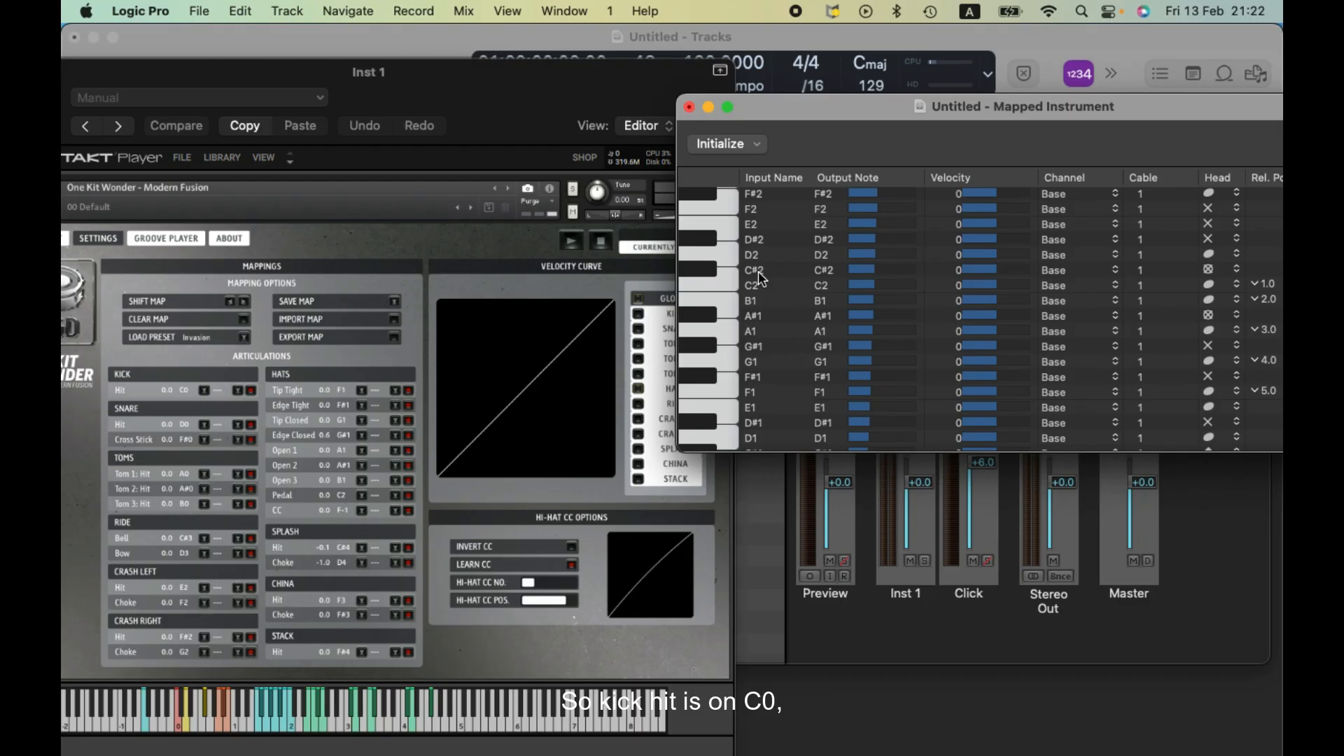
Step: Name note C0 "Kick hit" in the mapped instrument's input names
scroll(760, 278, "down", 7)
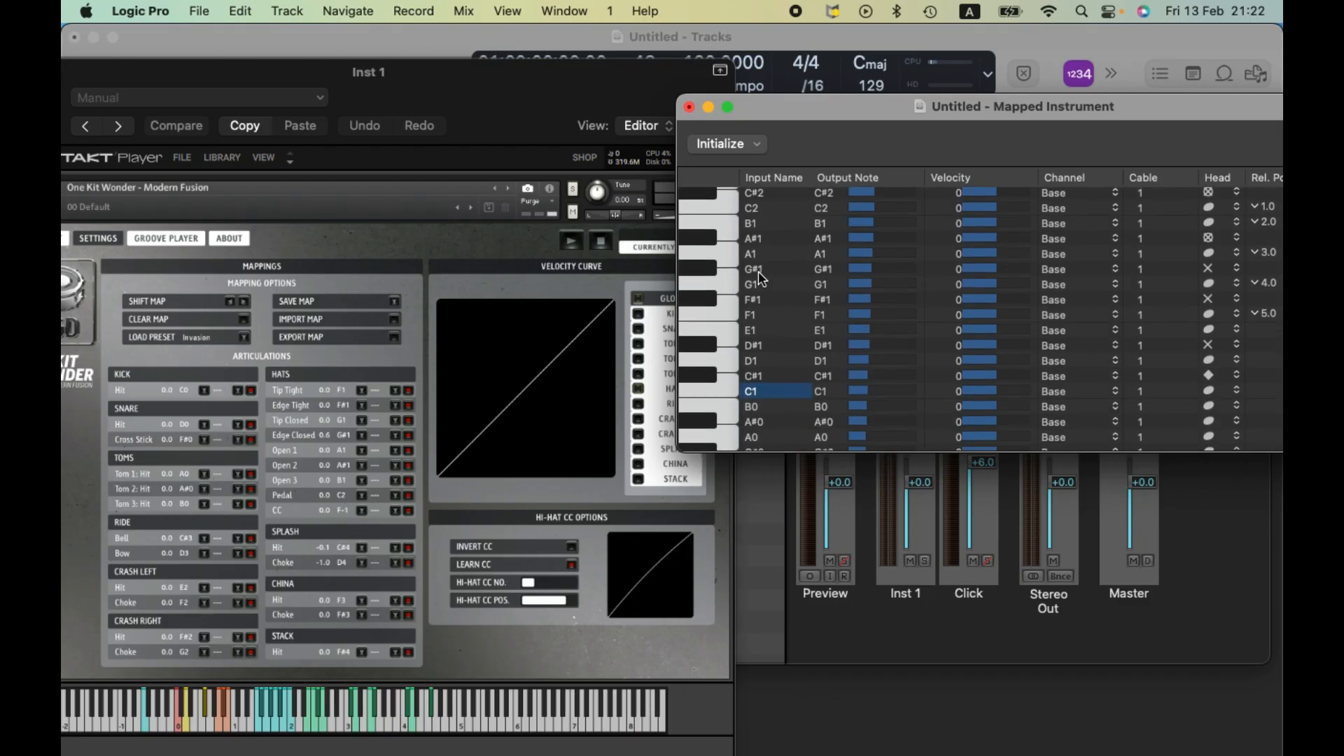
scroll(757, 315, "down", 2)
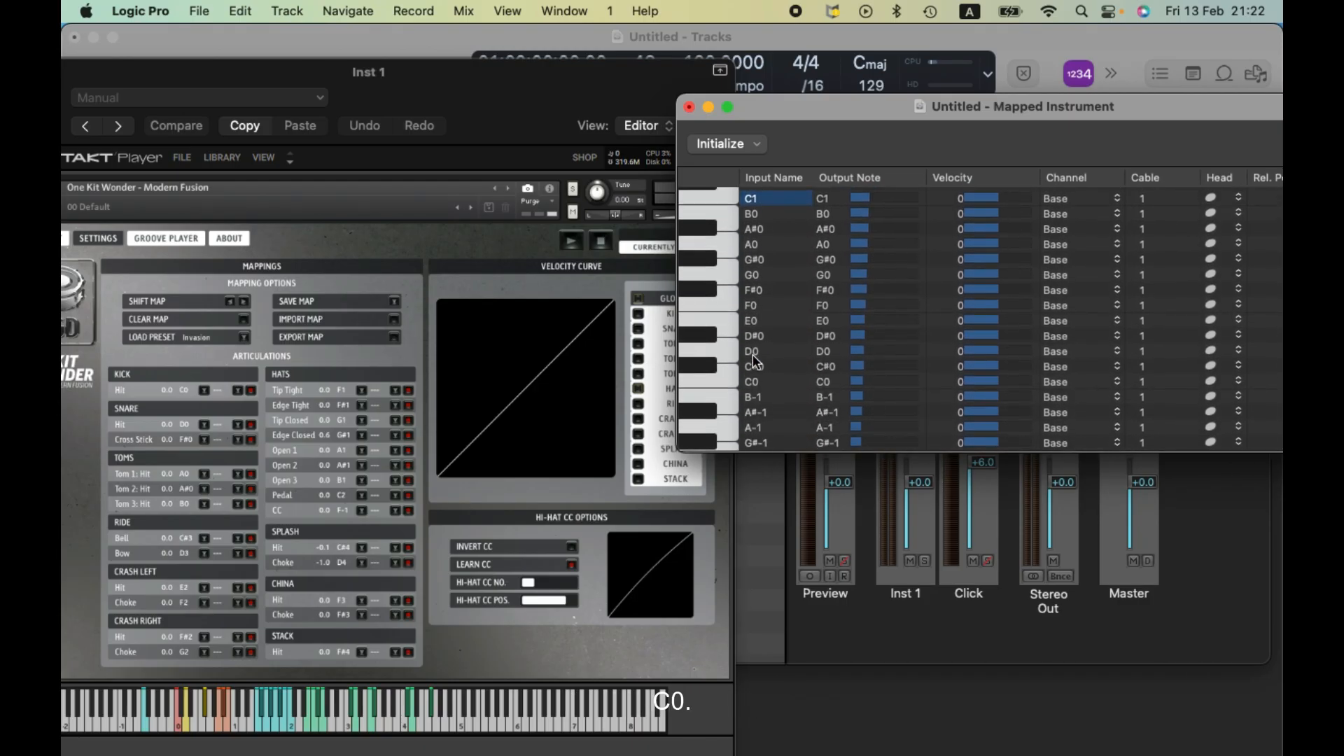
scroll(754, 362, "up", 2)
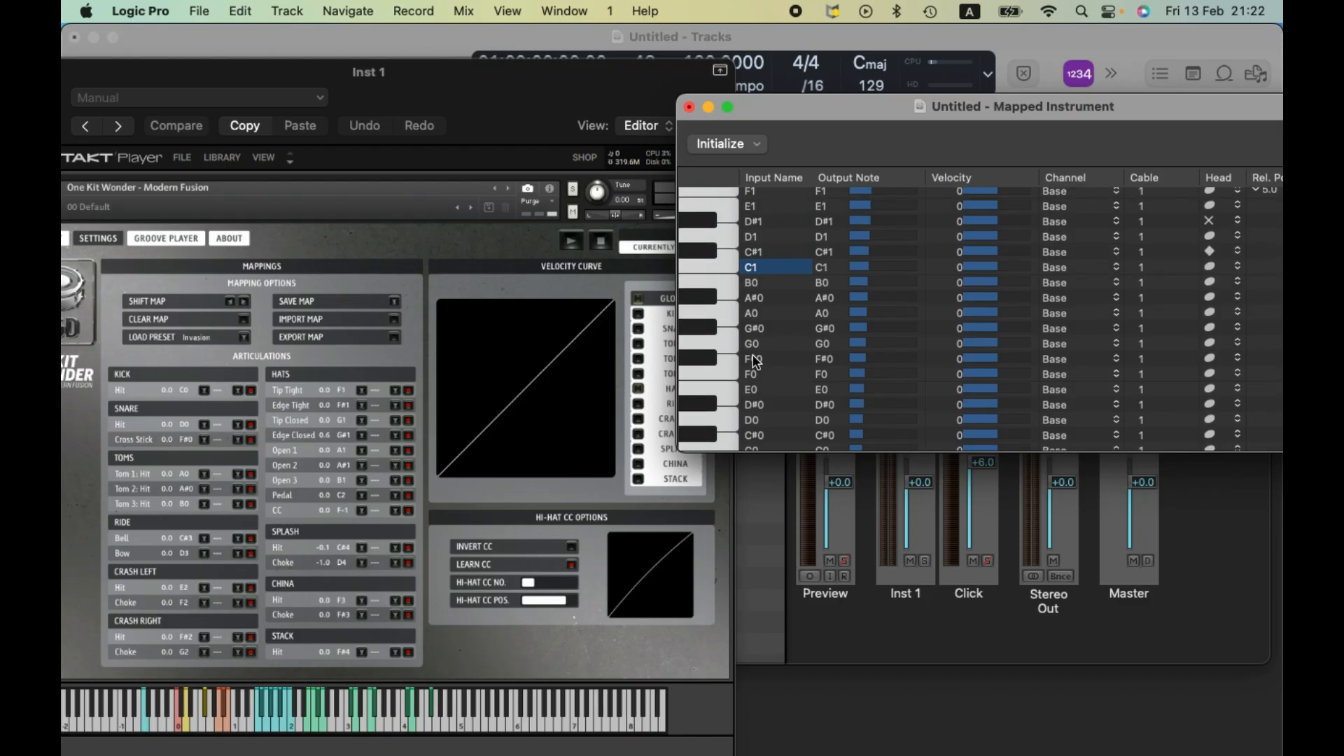
scroll(756, 360, "down", 1)
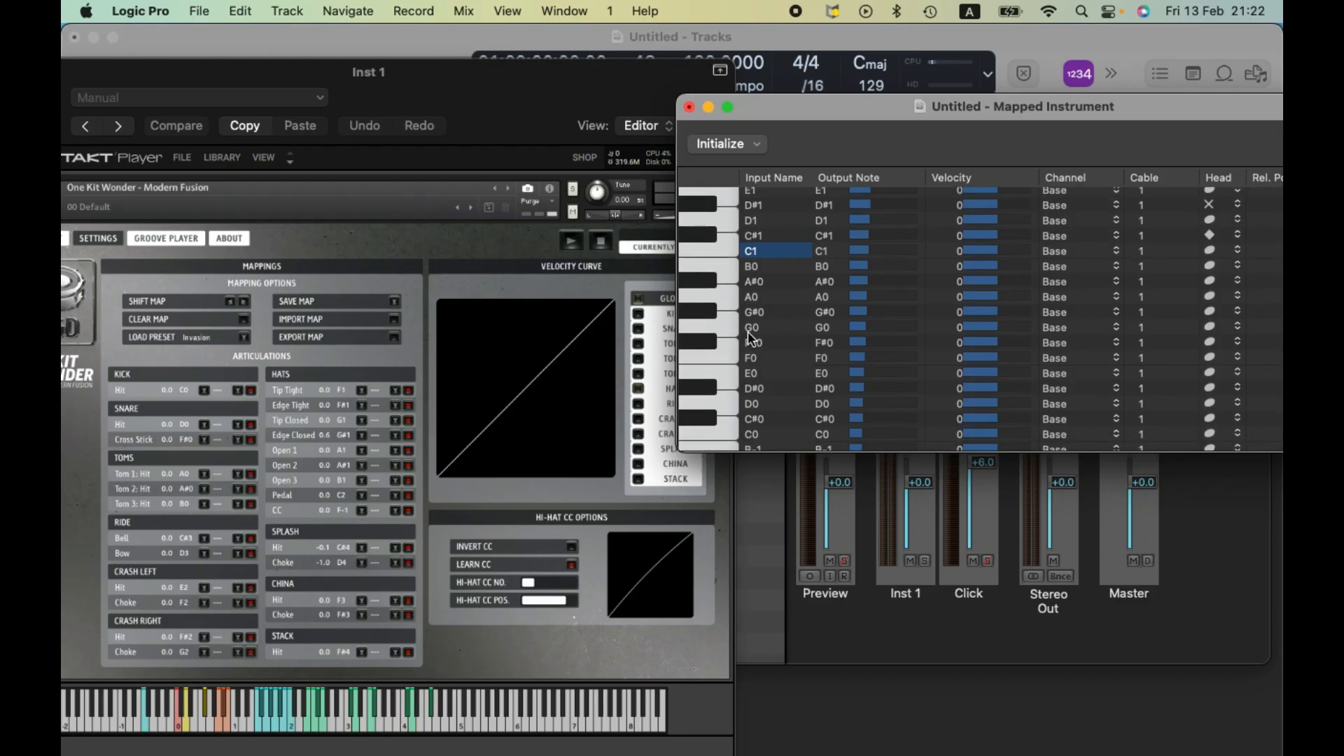
scroll(754, 385, "down", 2)
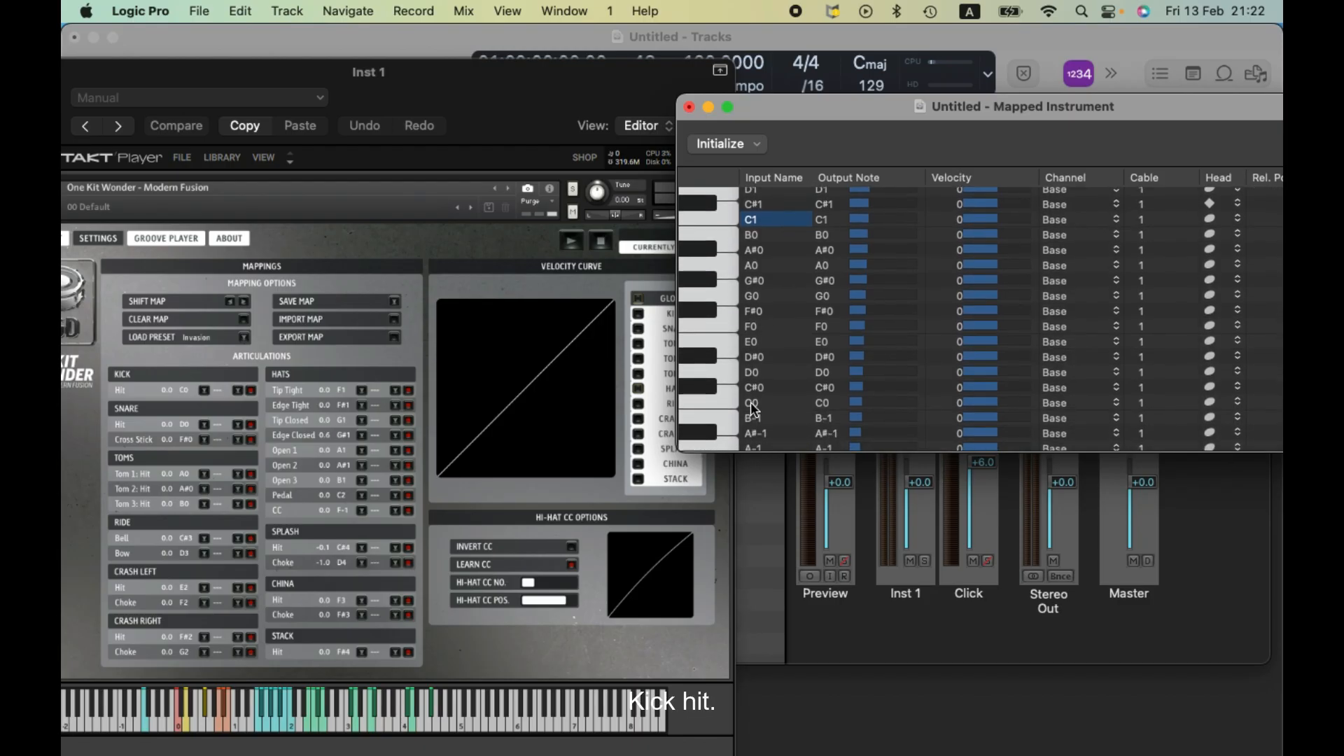
double_click(751, 406)
type("K")
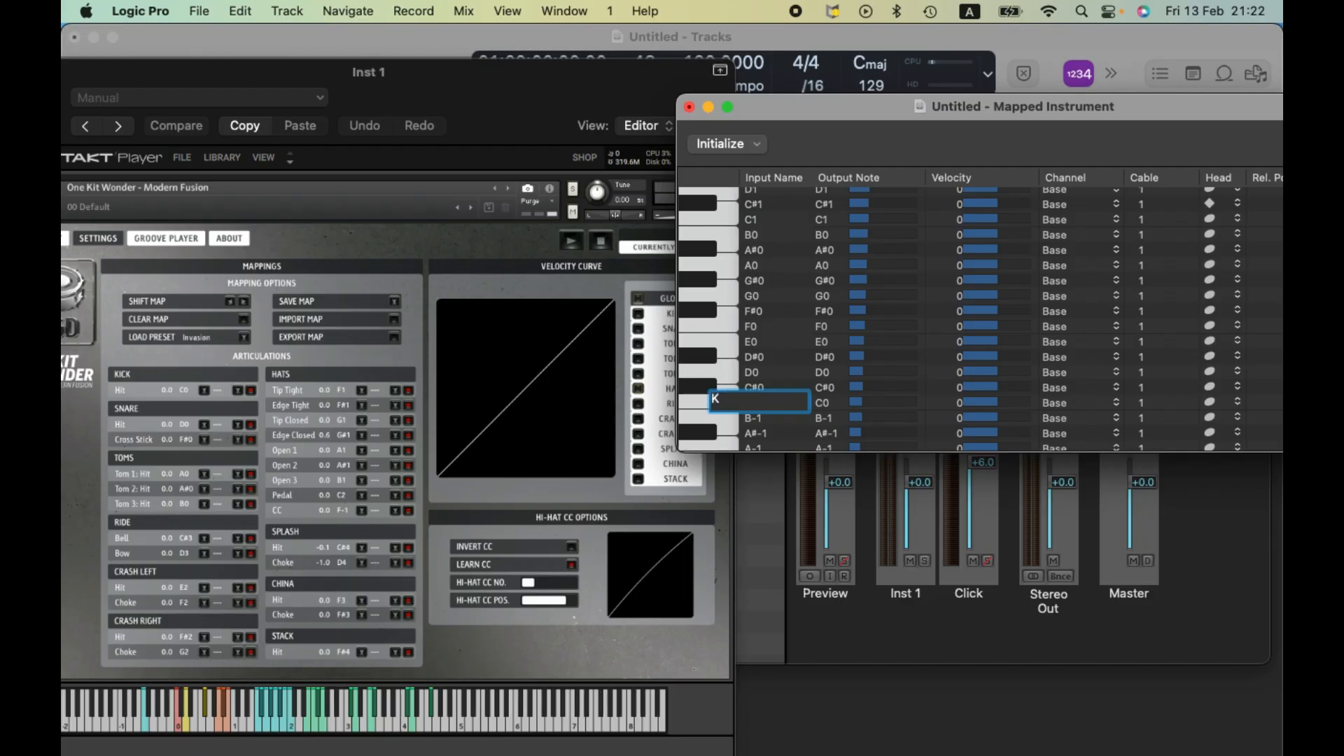
type("ick hit")
key("Return")
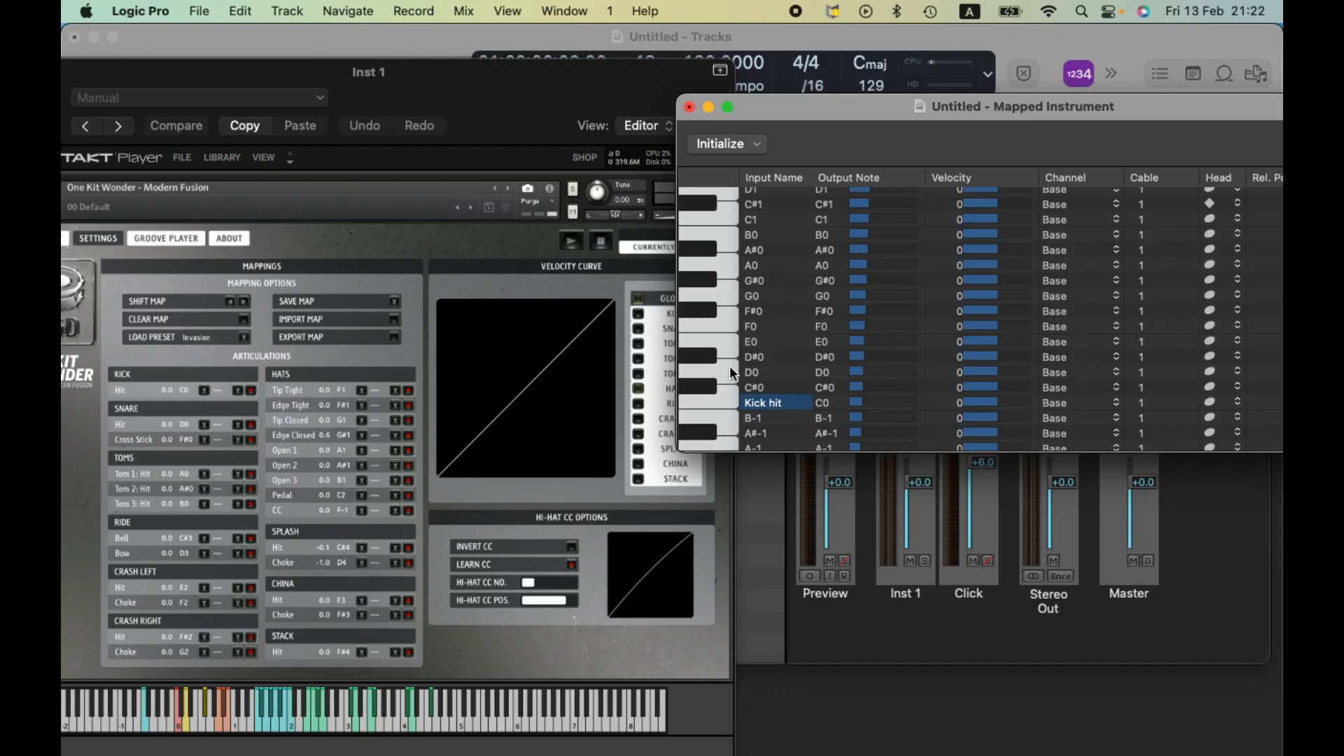
Step: Name note D0 "Snare hit" in the mapped instrument's input names
scroll(787, 342, "down", 3)
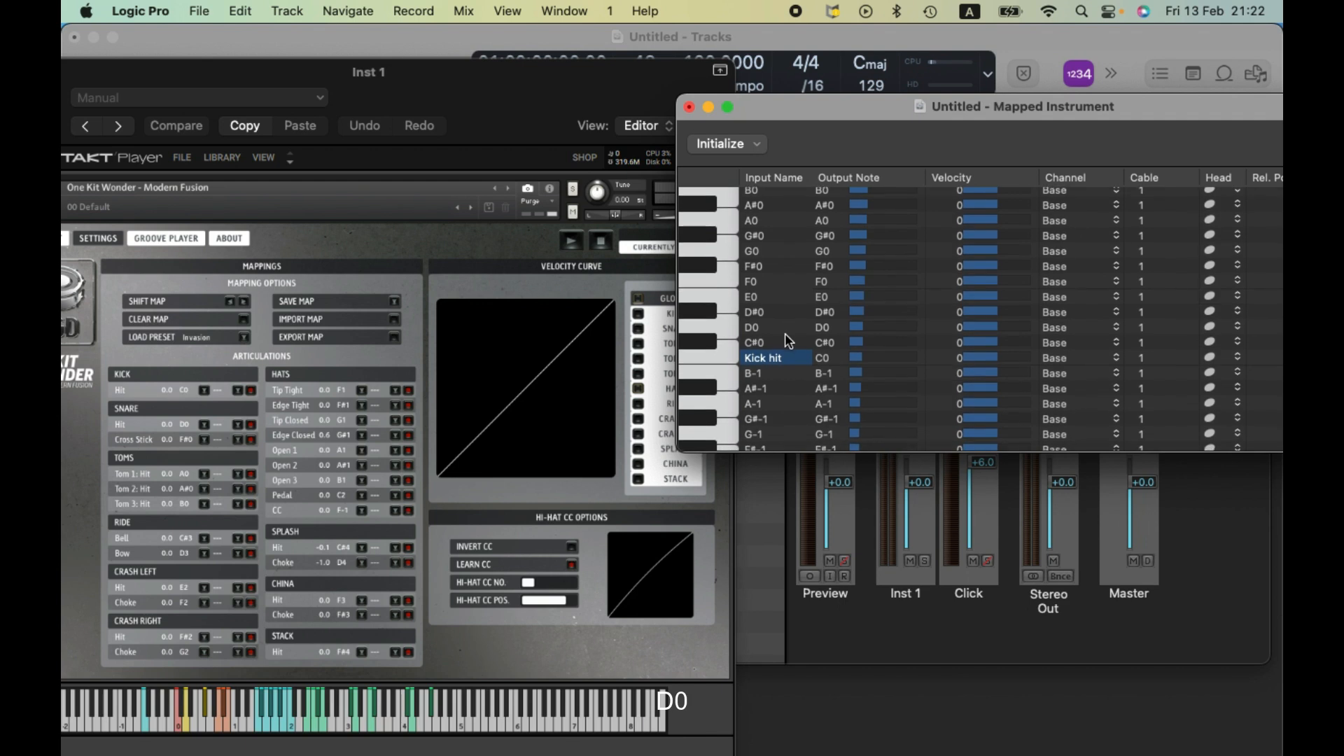
scroll(786, 340, "up", 1)
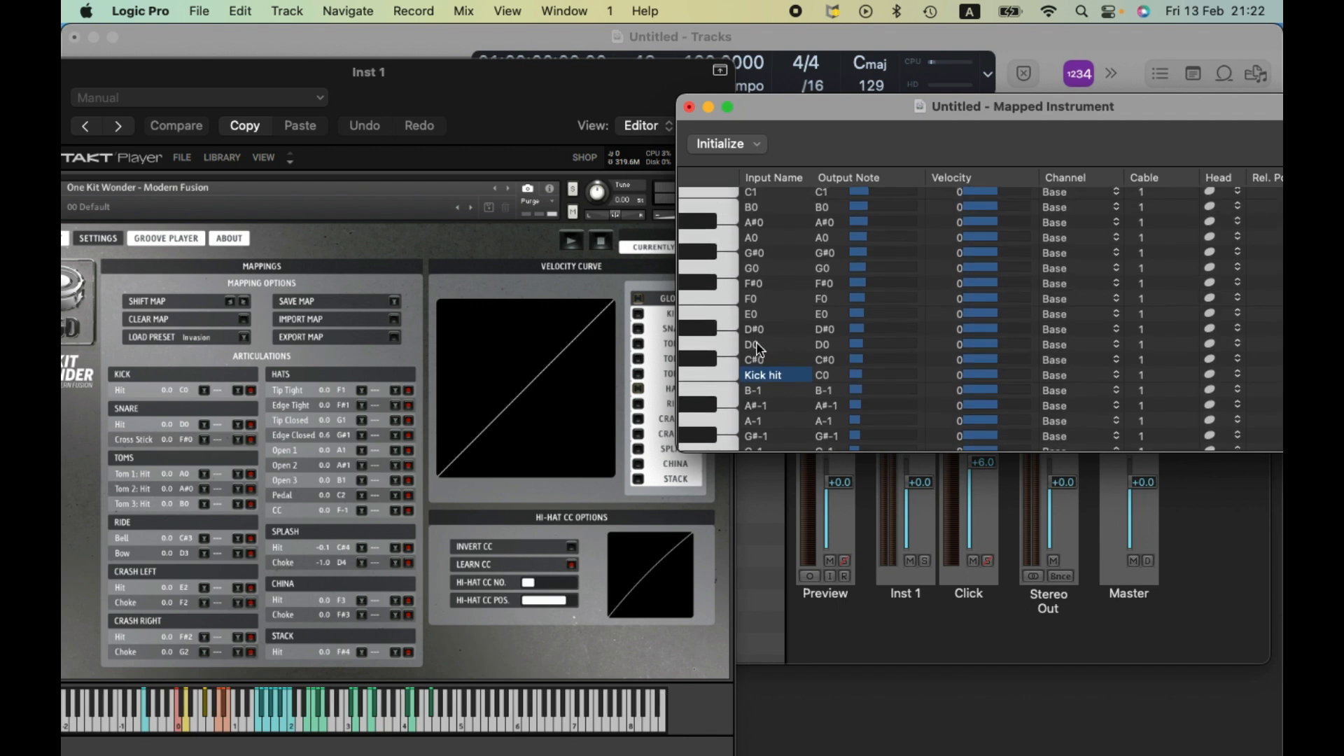
double_click(758, 349)
type("Snare hit")
key("Return")
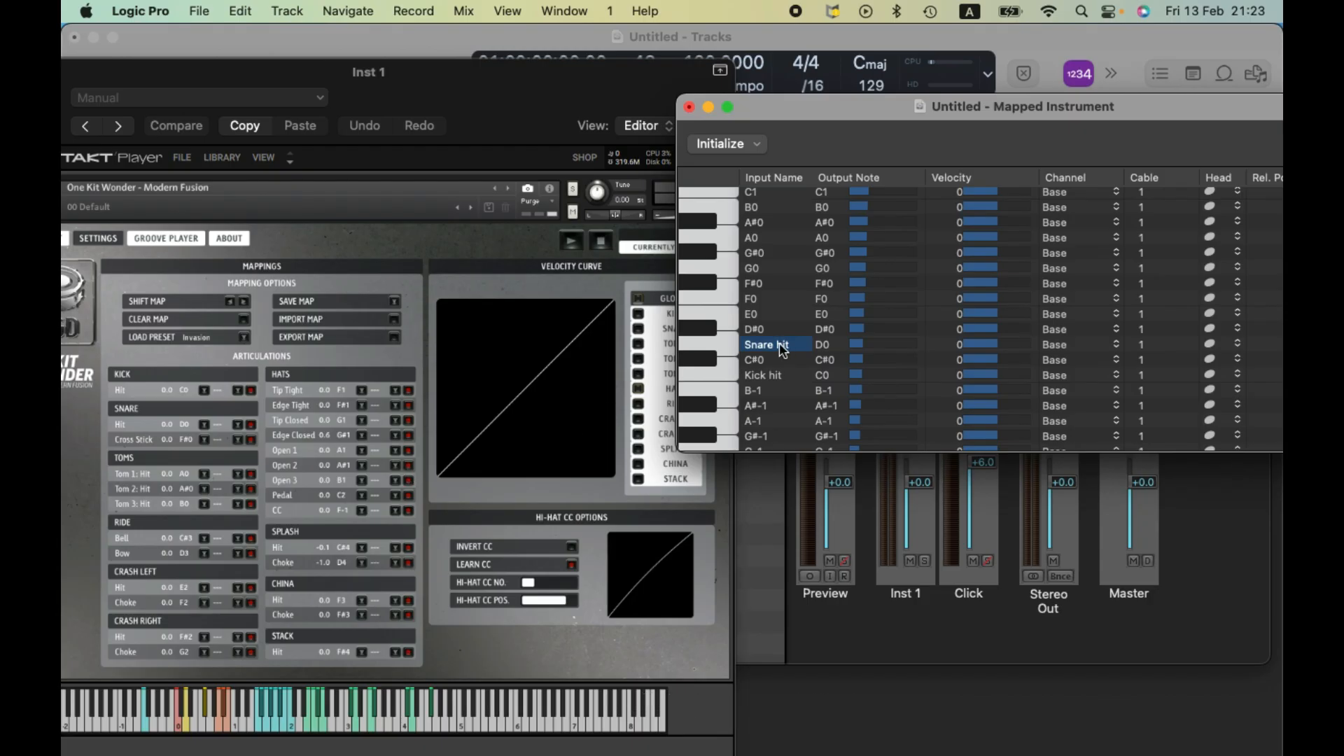
Step: Name note F#0 "Snare cross stick" in the mapped instrument's input names
left_click(753, 283)
left_click(752, 283)
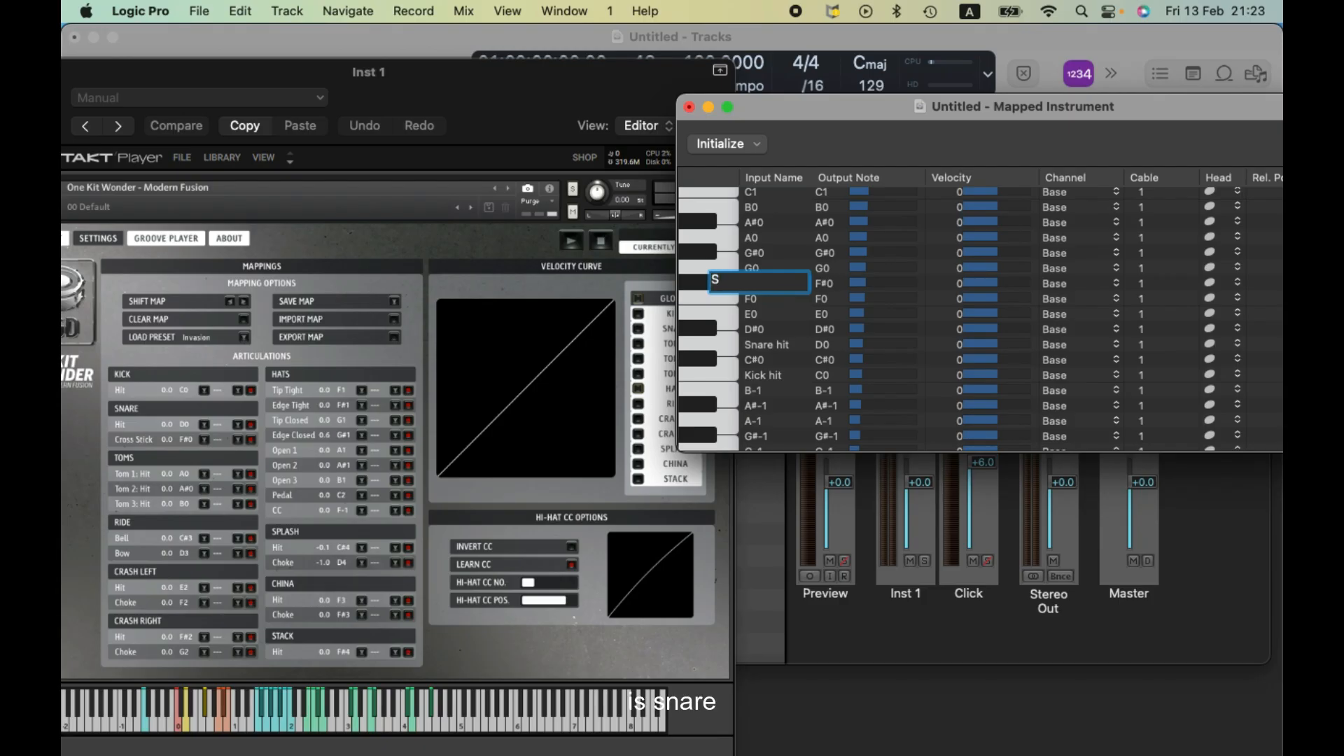
type("Snare cross st")
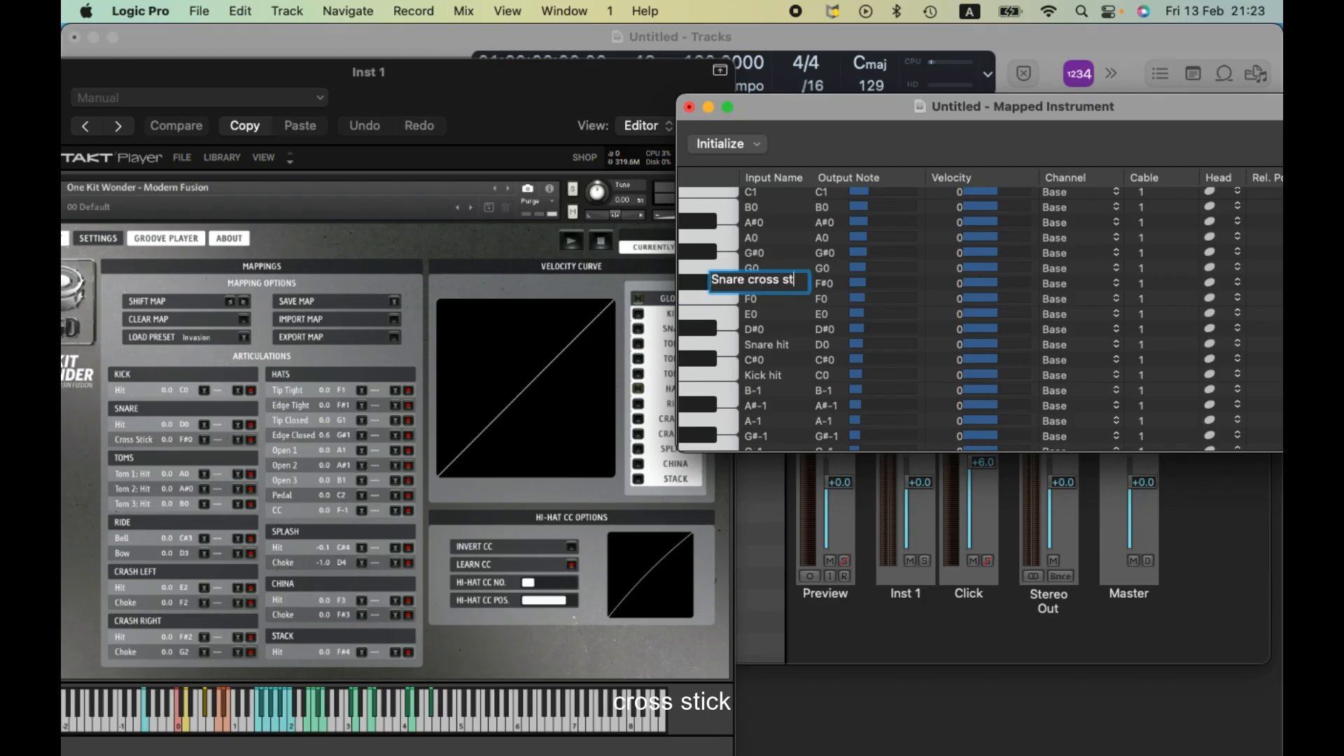
type("ick")
key("Return")
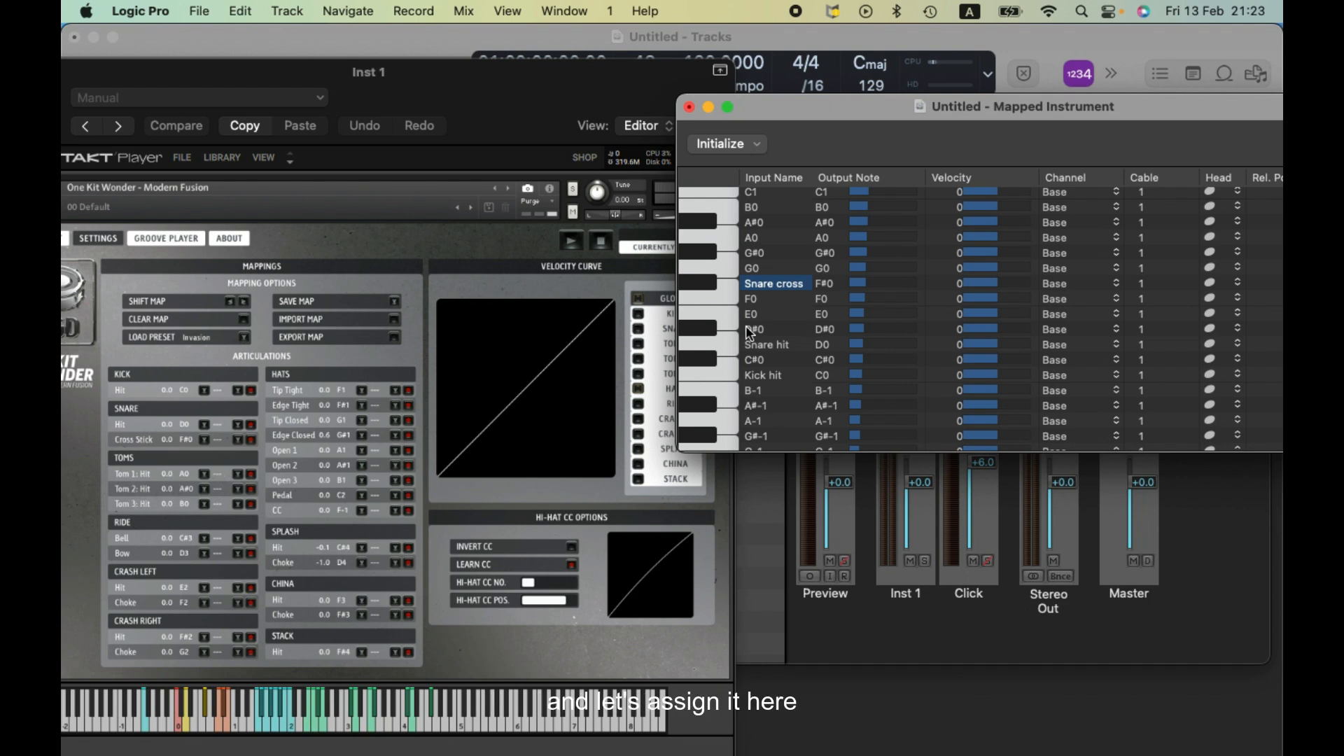
Step: Name note A0 "Tom 1 hit" in the mapped instrument's input names
scroll(781, 327, "up", 2)
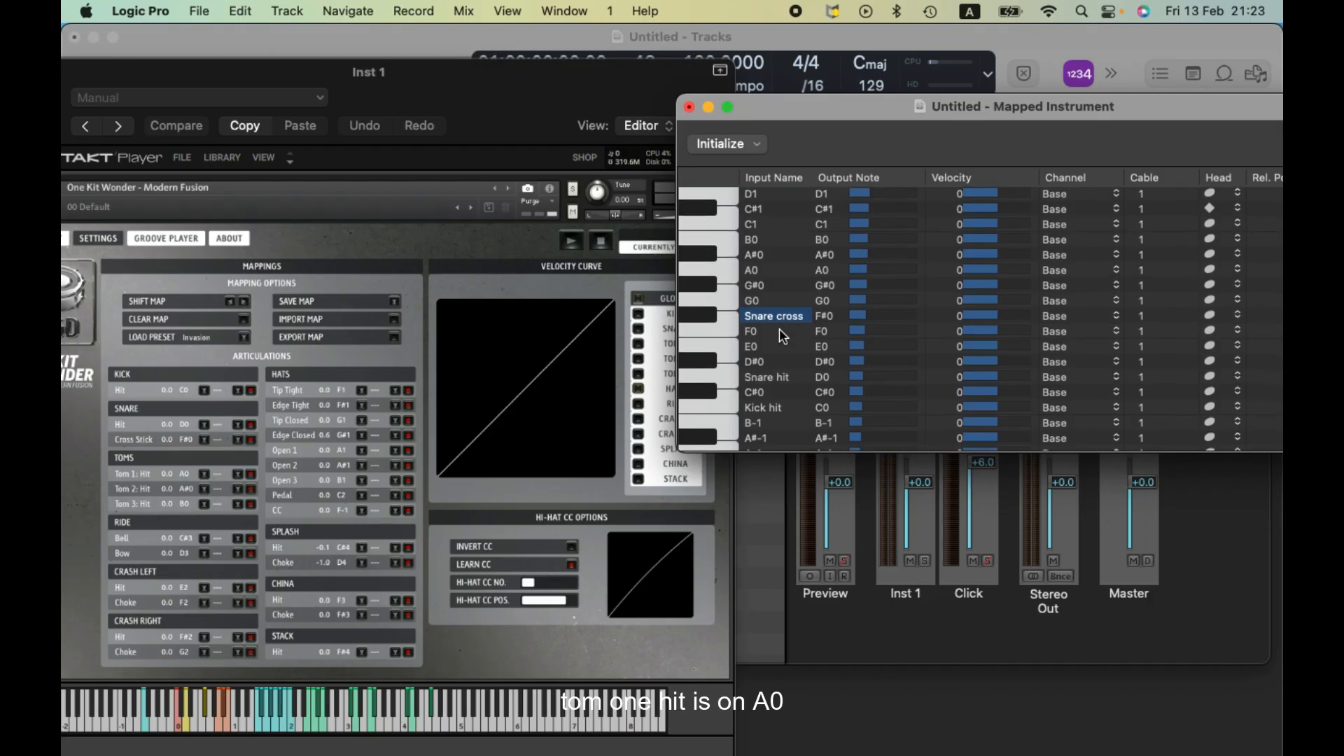
scroll(781, 330, "down", 1)
double_click(763, 249)
key("BackSpace")
type("To")
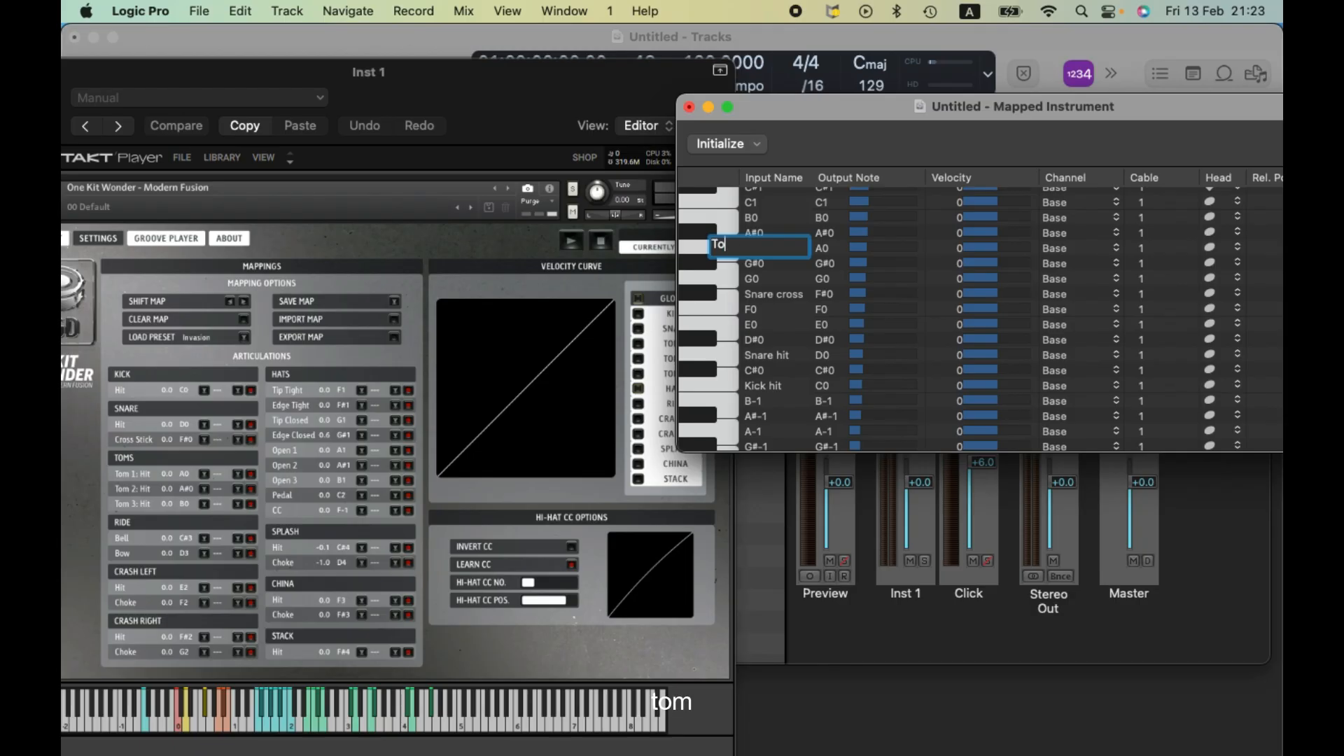
type("me  1 hit")
key("Return")
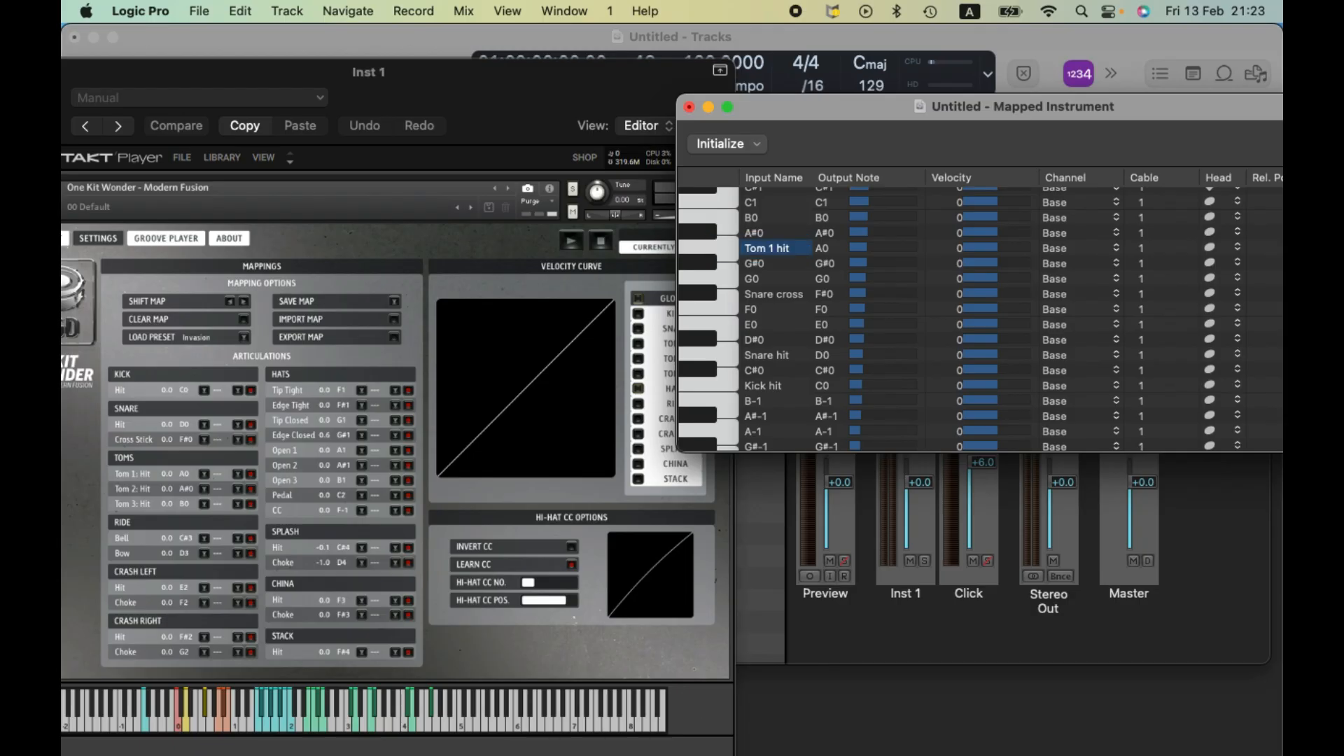
Step: Replace the input name of note A0 with "Tom 2 hit"
left_click(775, 238)
key("BackSpace")
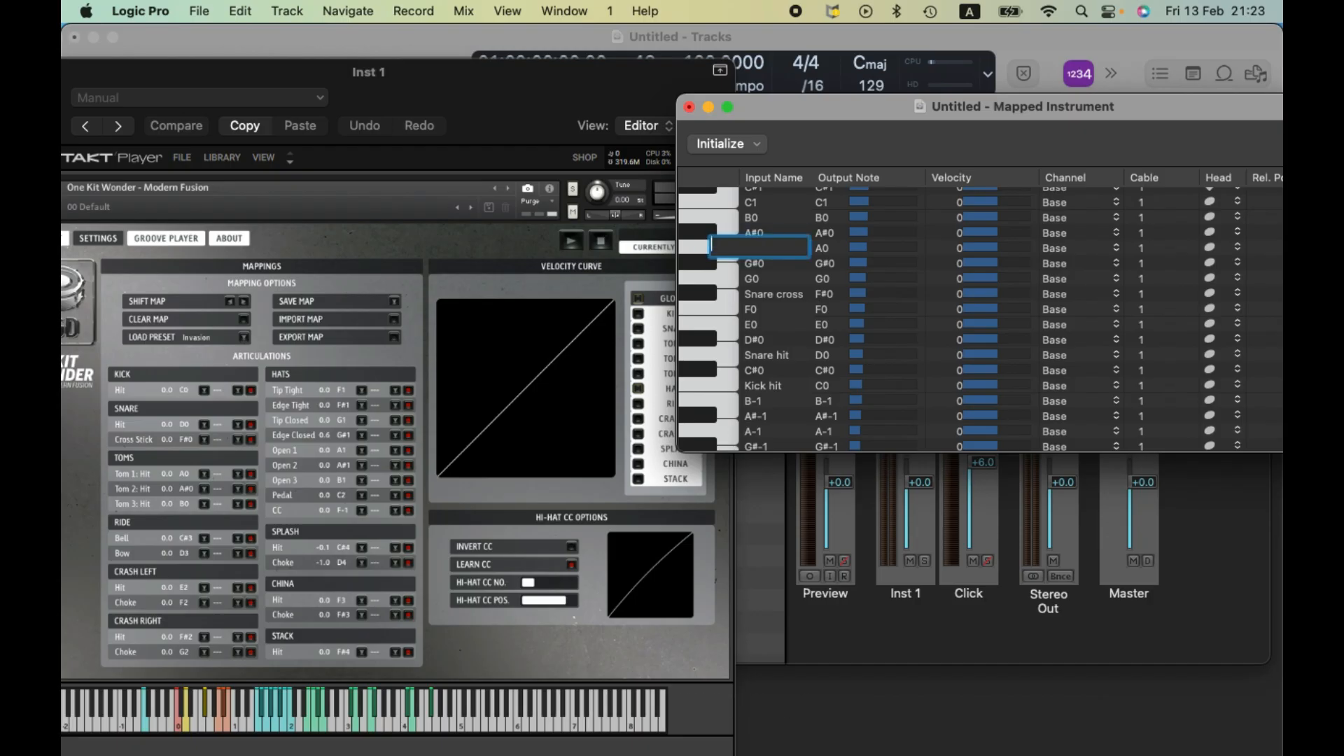
type("Tom 2 hit")
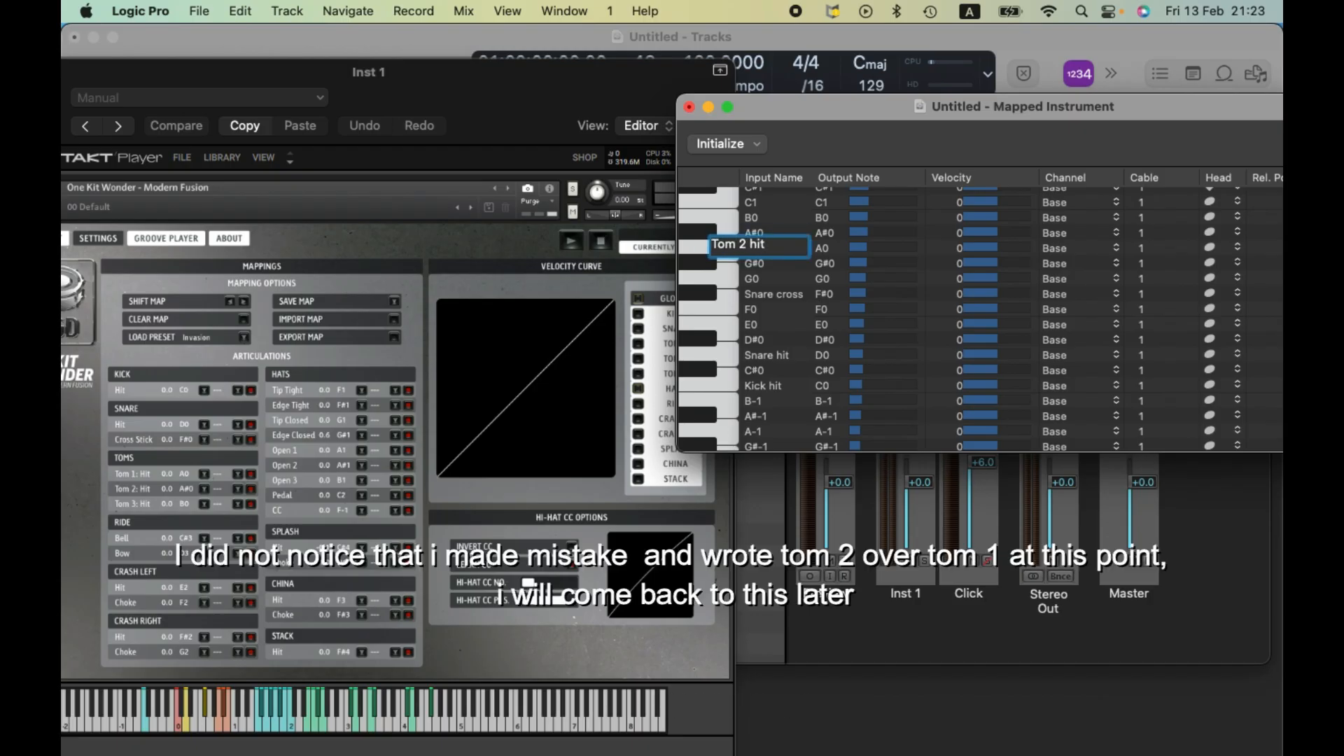
key("Return")
Step: Name note A#0 "Tom3 hit" in the mapped instrument's input names
double_click(797, 233)
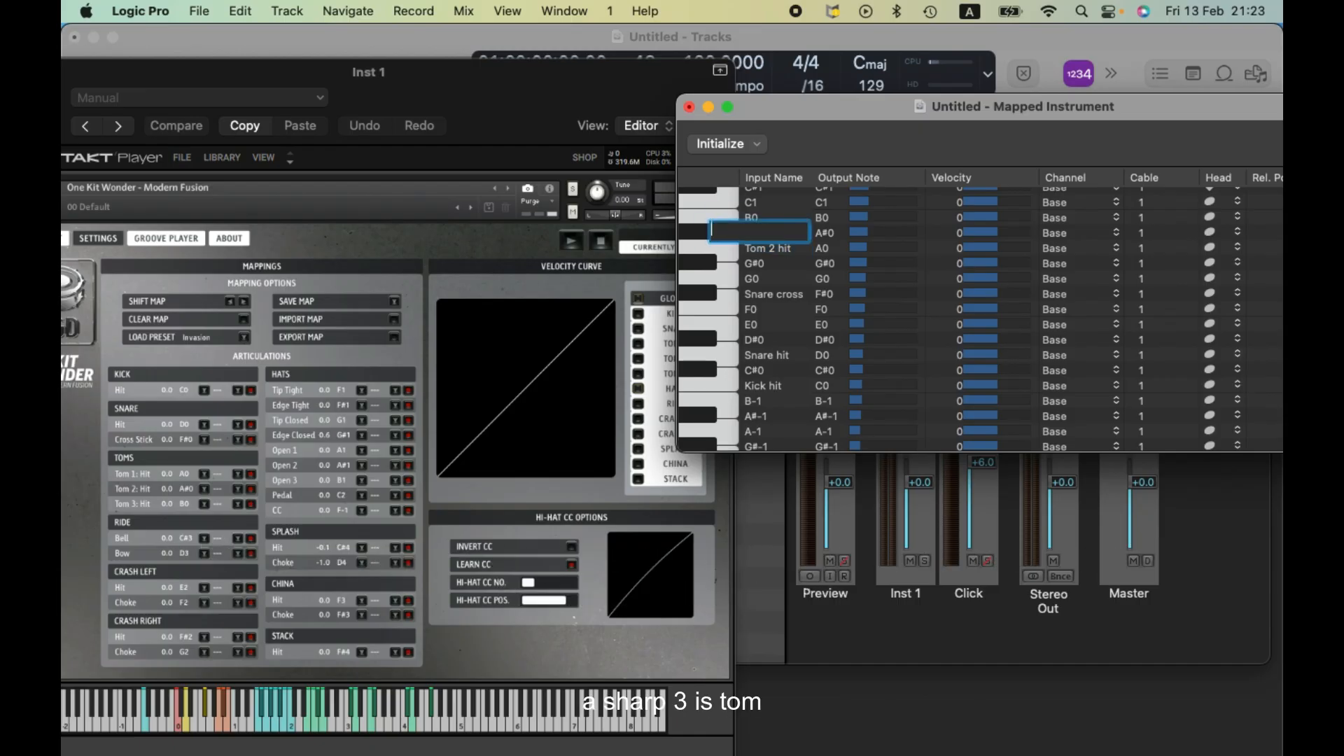
type("Tom3 hit")
key("Return")
Step: Name note C#3 "Ride bell" and note D3 "Ride bow" in the input names
scroll(789, 279, "up", 1)
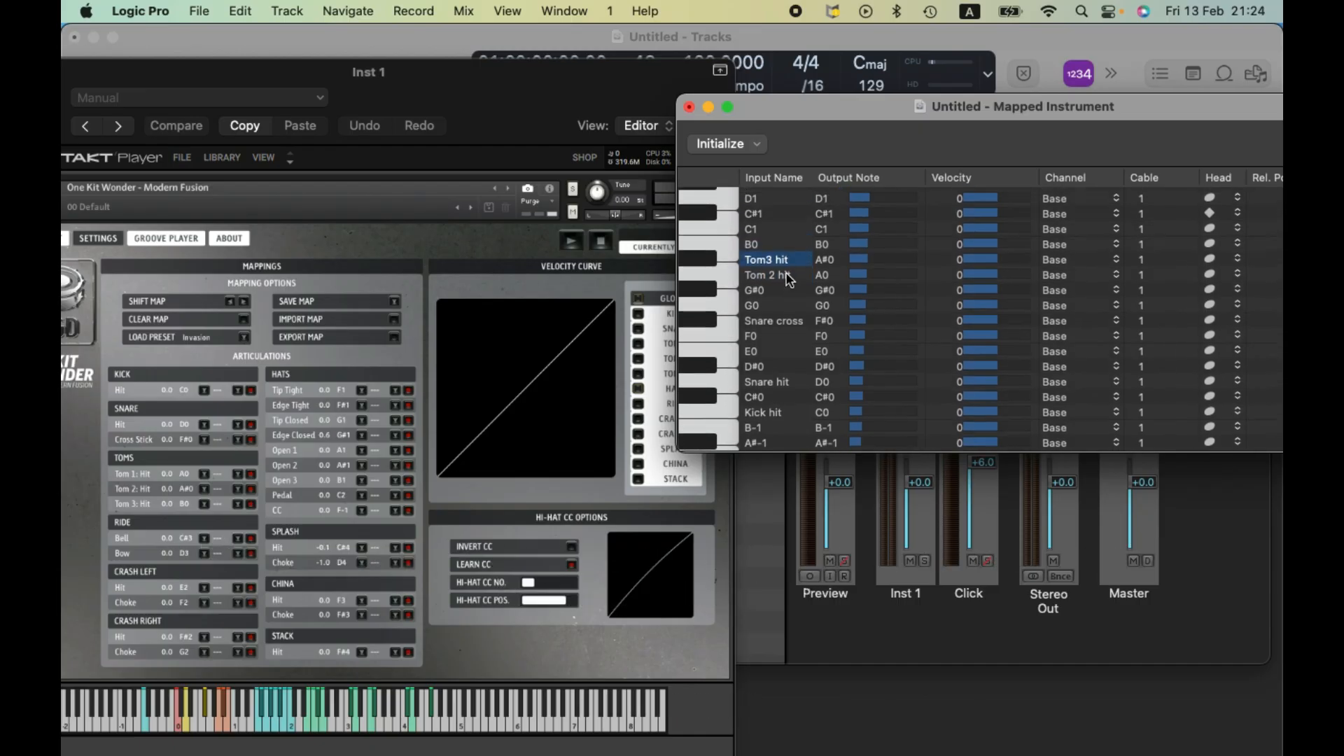
scroll(774, 254, "up", 12)
double_click(766, 250)
type("Ride bell")
double_click(765, 236)
type("Ride bow")
Step: Name the crash notes: E2 "Crash L hit", F2 "Crash L choke", F#2 "Crash R hit" and G2 "Crash R choke"
scroll(760, 336, "down", 6)
double_click(774, 337)
type("Crash L hit")
double_click(774, 322)
type("Crash L choke")
key("BackSpace")
key("BackSpace")
type("choke")
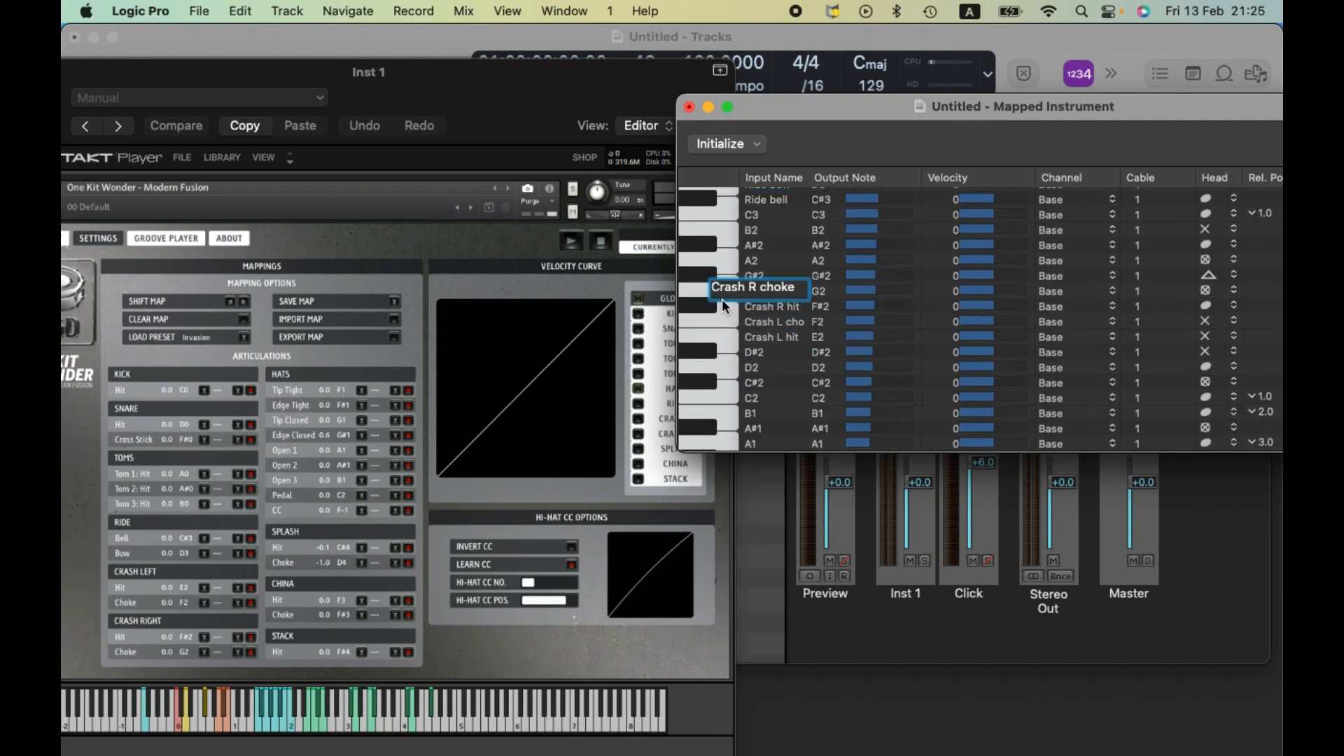
Step: Name the hi-hat notes F1 "HH tiptight", F#1 "HH edgetight", G1 "HH tipclose" and A1 "HH open 1"
scroll(742, 306, "down", 6)
double_click(769, 330)
type("HH tiptight")
double_click(769, 314)
type("HH edgetight")
double_click(769, 300)
type("1")
Step: Name the remaining hi-hat notes A#1 "HH open 2", B1 "HH open 3" and C2 "HH pedal"
double_click(768, 254)
type("HH open 2")
double_click(768, 238)
type("HH open 3")
double_click(769, 223)
type("HH pedal")
Step: Name note F3 "China hit" and note F#3 "China choke" in the input names
scroll(769, 238, "up", 12)
type("China hit")
double_click(763, 339)
type("China choke")
Step: Name note C#4 "Splash hit", note D4 "Splash choke" and note F#4 "Stack hit" in the input names
scroll(763, 339, "up", 8)
double_click(763, 389)
type("Stack hit")
key("Return")
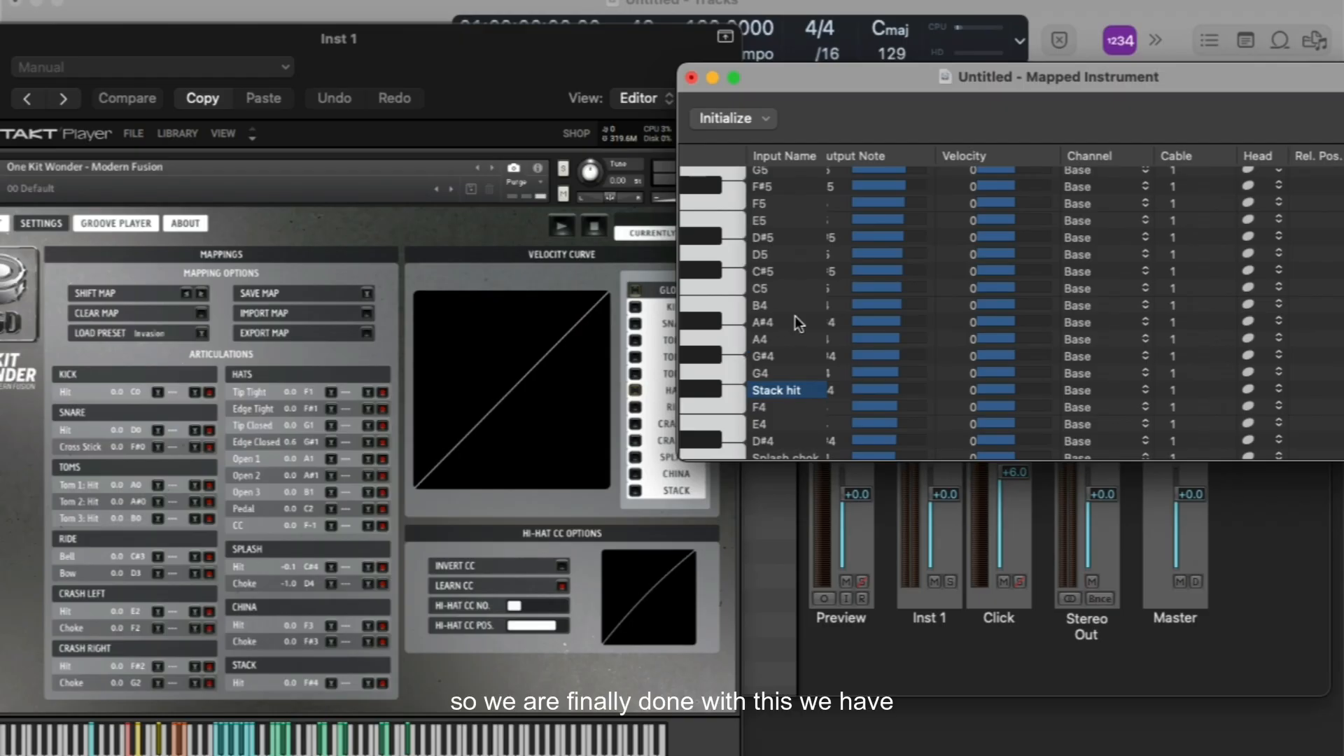
Step: Review the input names across the whole mapped instrument note list against the drum articulations
scroll(795, 317, "up", 12)
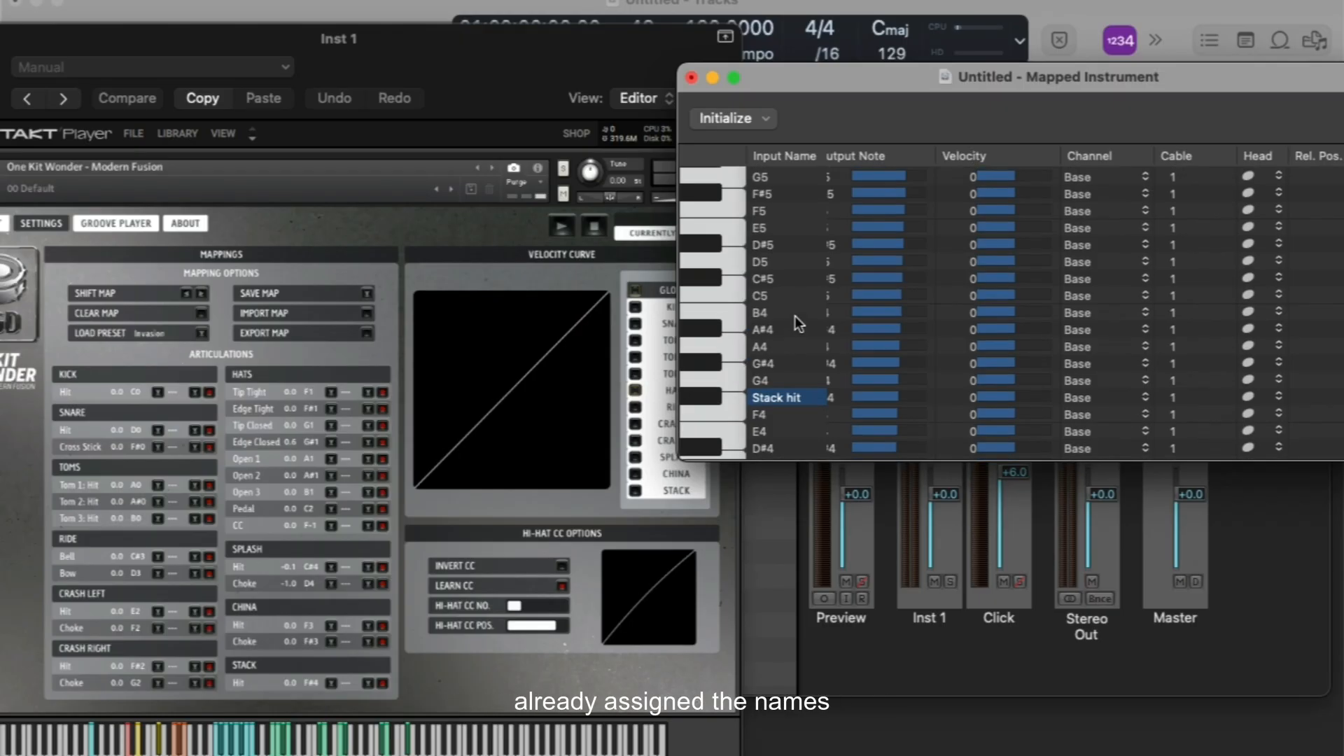
scroll(795, 317, "down", 15)
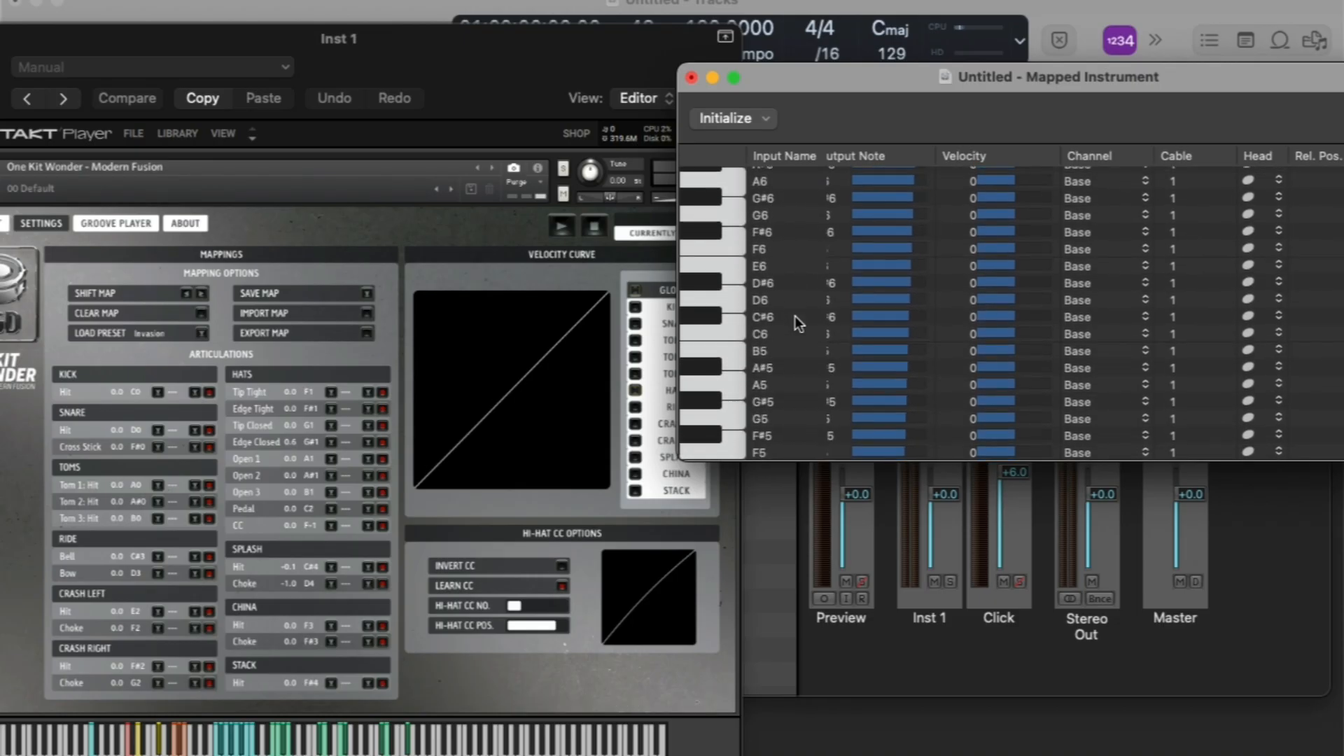
scroll(795, 316, "down", 3)
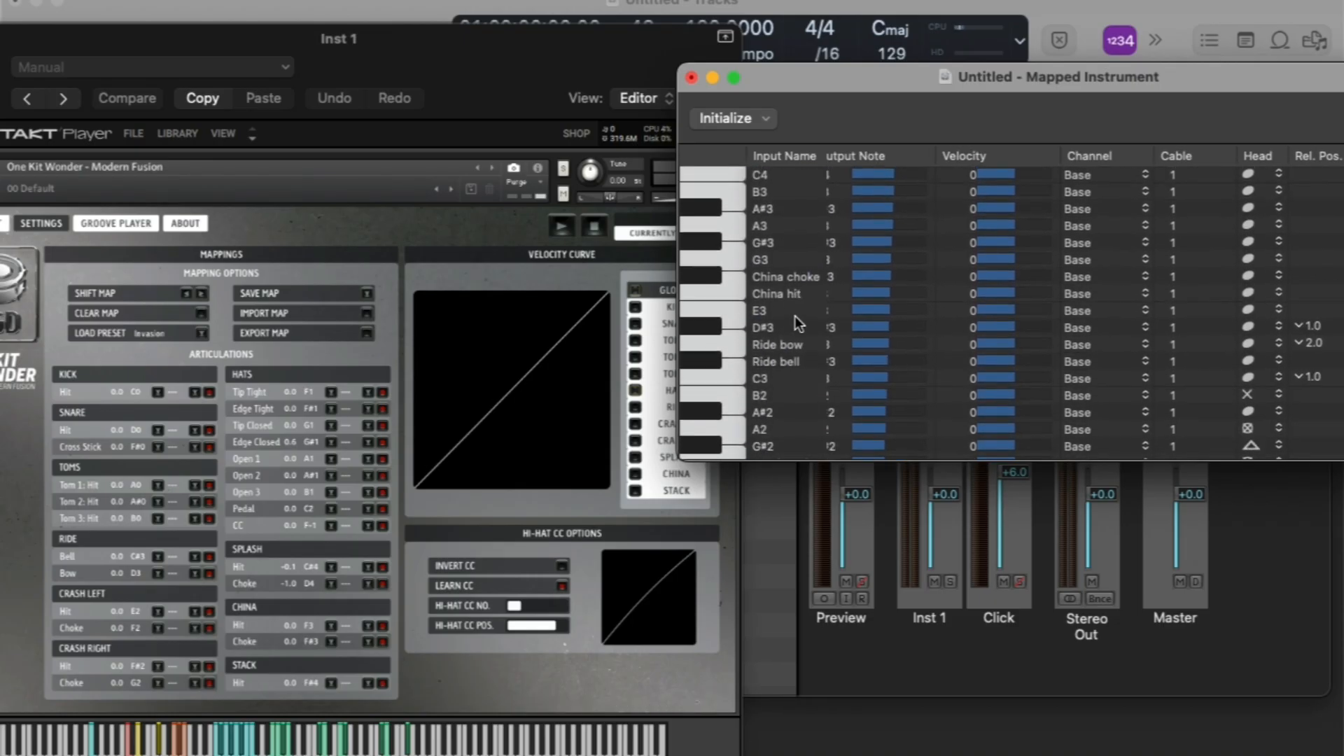
left_click_drag(844, 69, 683, 99)
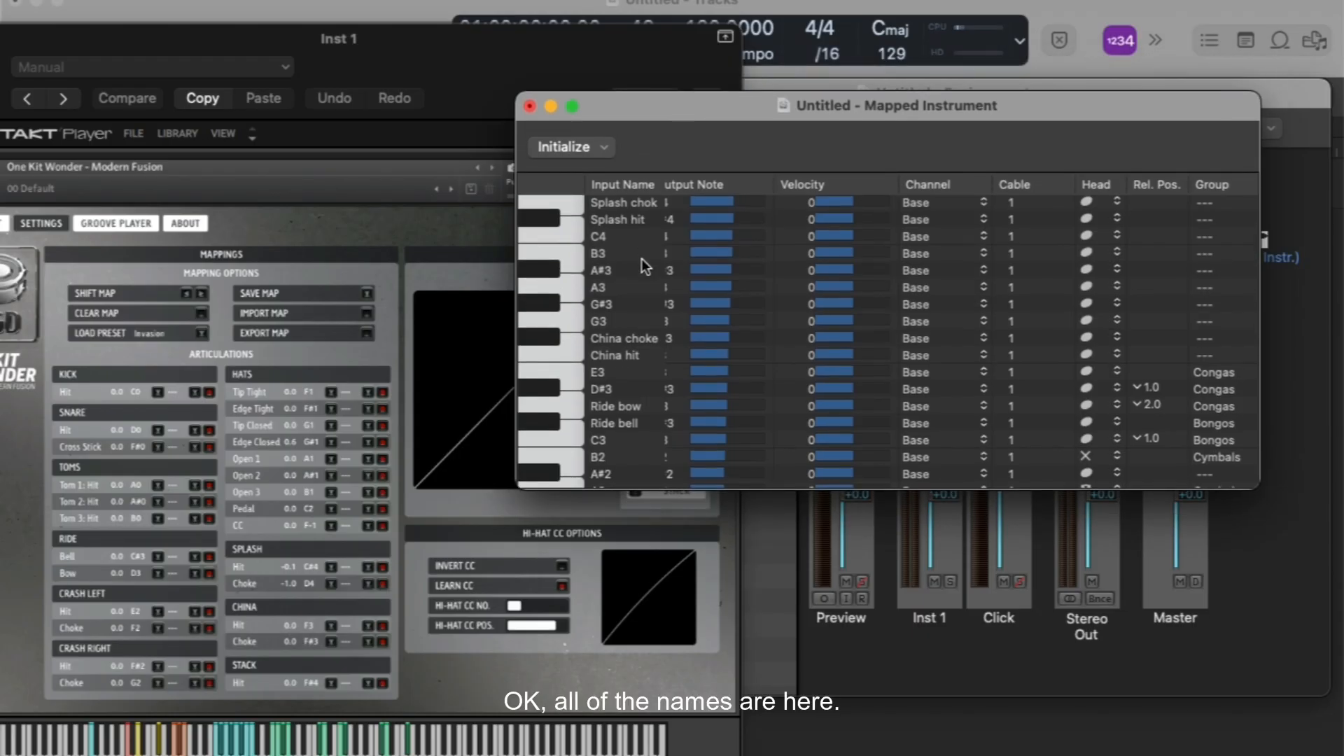
scroll(641, 258, "down", 15)
scroll(641, 259, "down", 20)
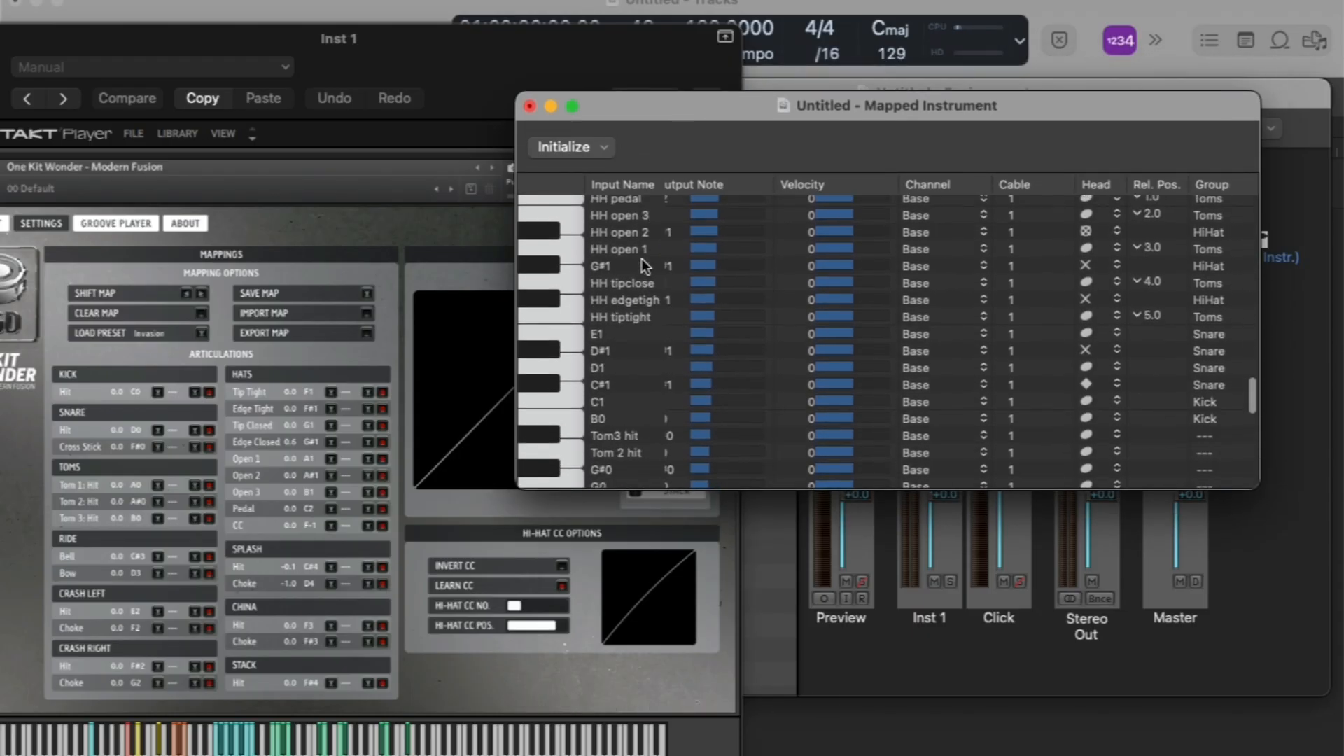
scroll(641, 258, "up", 5)
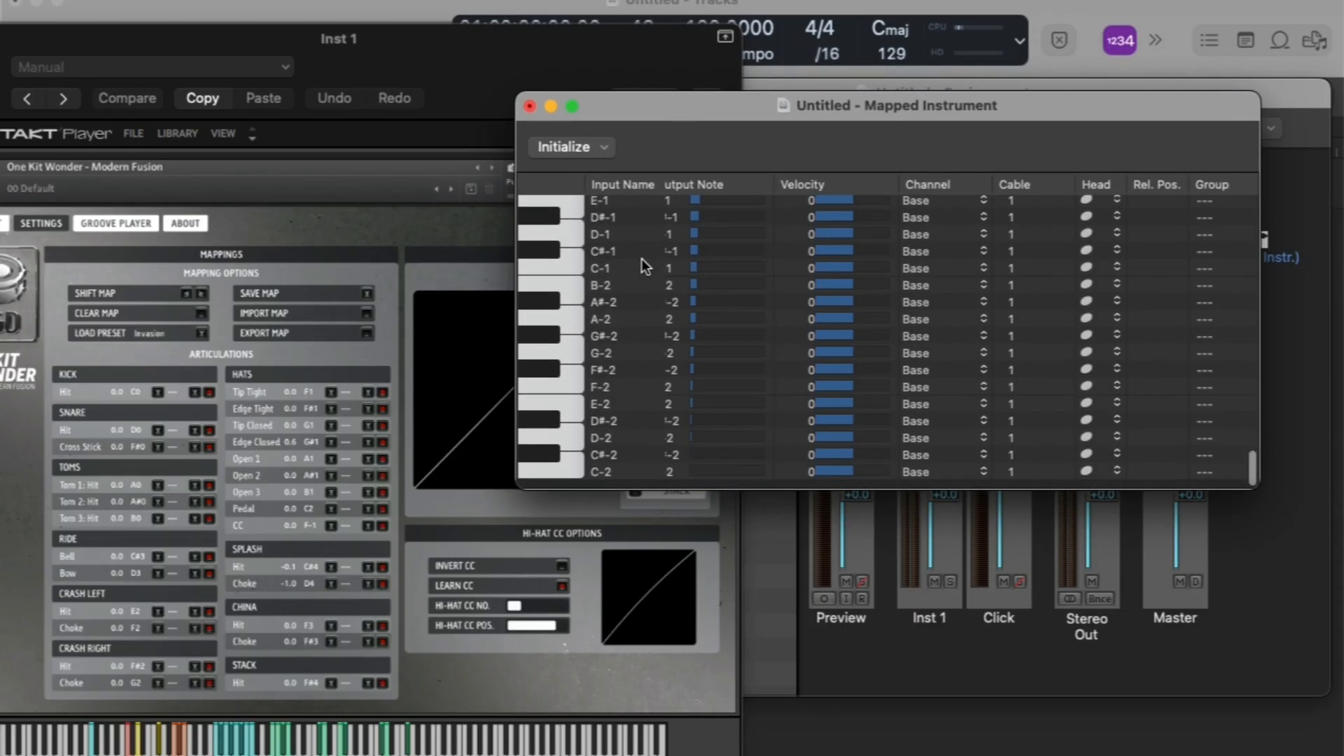
Step: Close the Mapped Instrument and Kontakt plug-in windows and reposition the Environment window over the tracks area
left_click(533, 109)
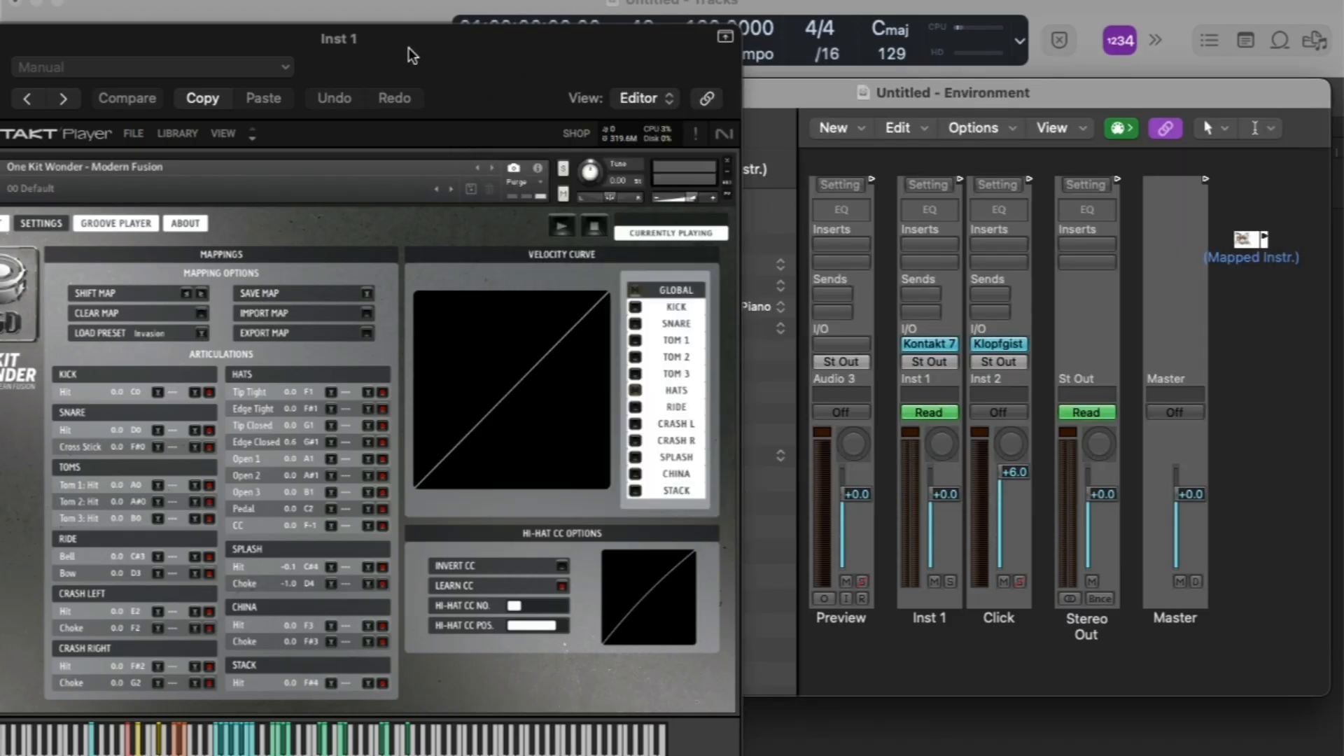
left_click_drag(412, 56, 771, 56)
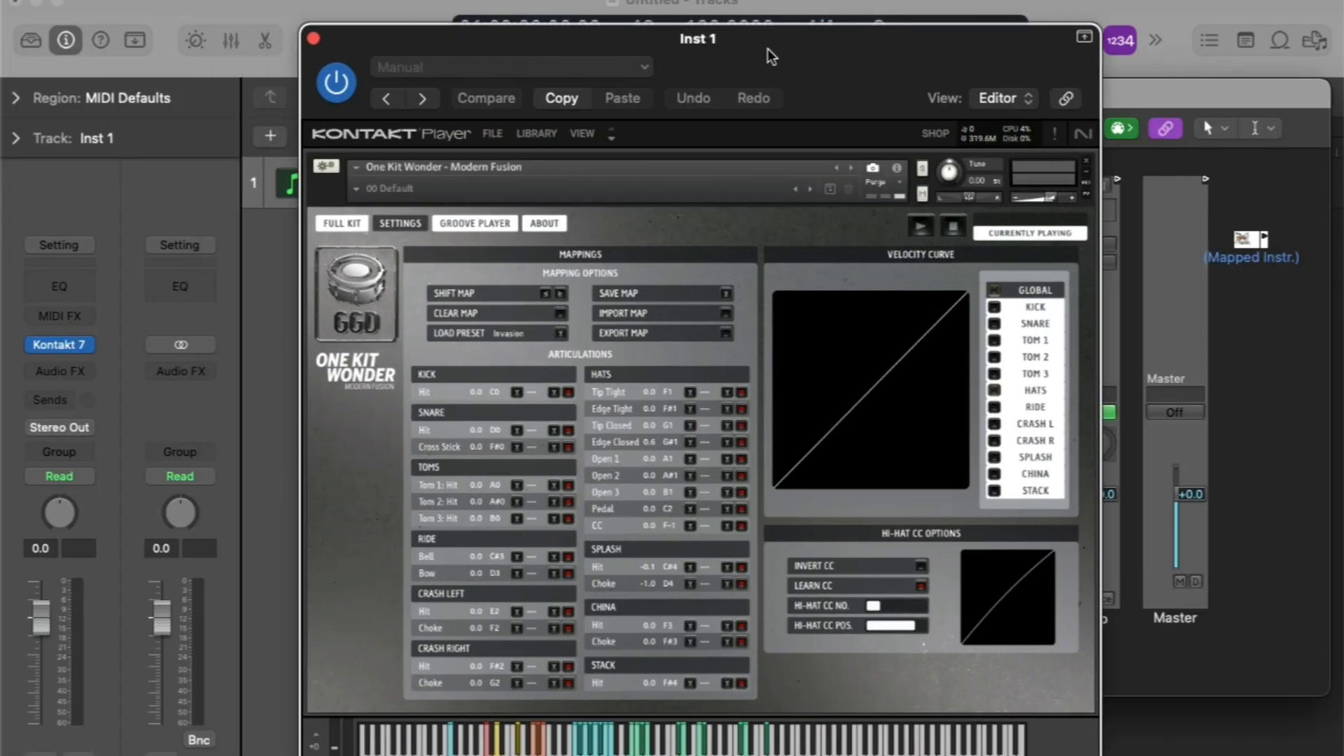
left_click(312, 40)
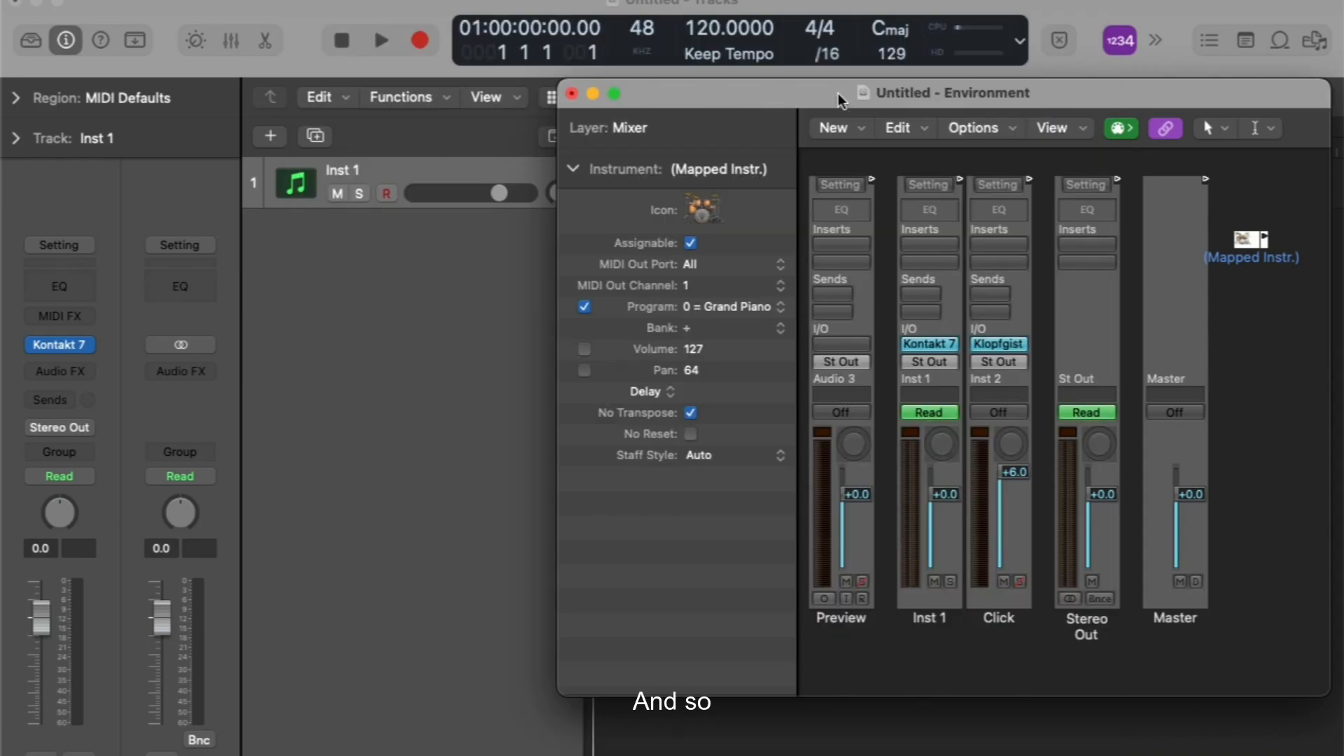
left_click_drag(840, 100, 620, 54)
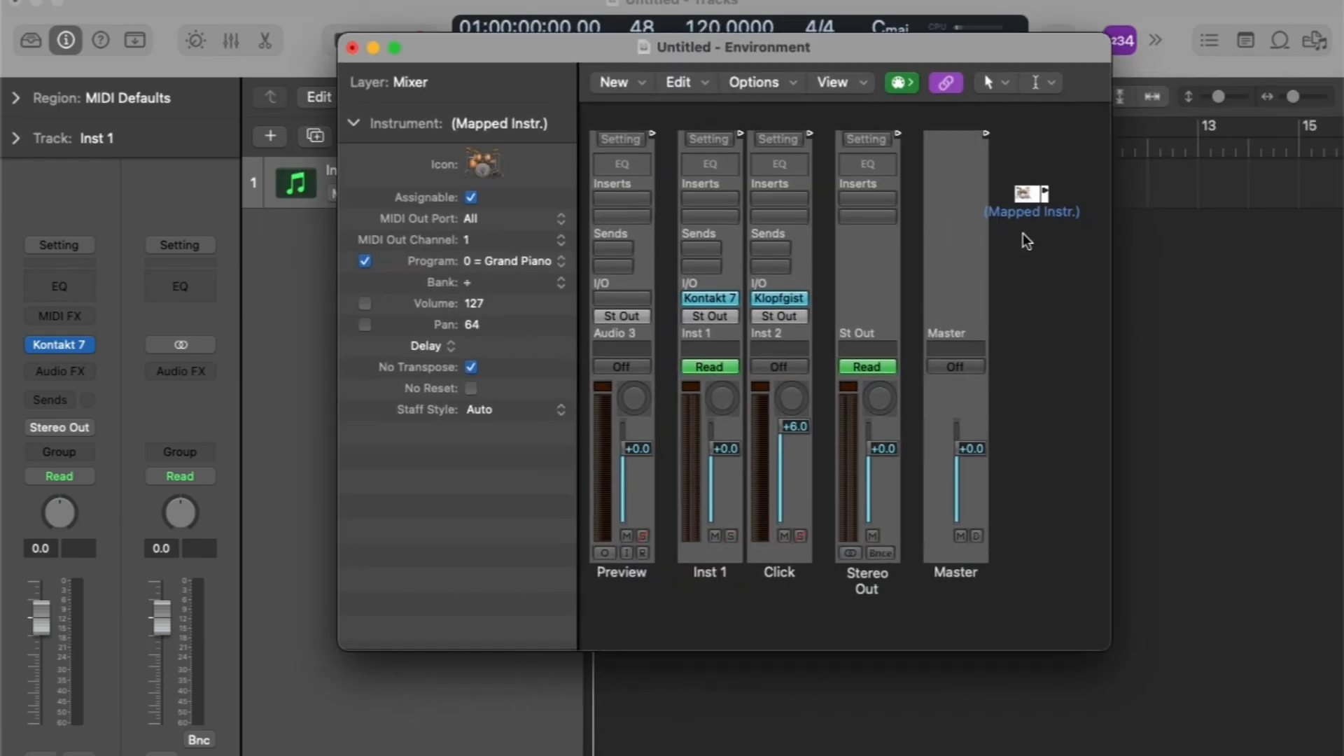
Step: Move the mapped instrument object directly beneath the Inst 1 channel strip in the Environment's Mixer layer
left_click(636, 86)
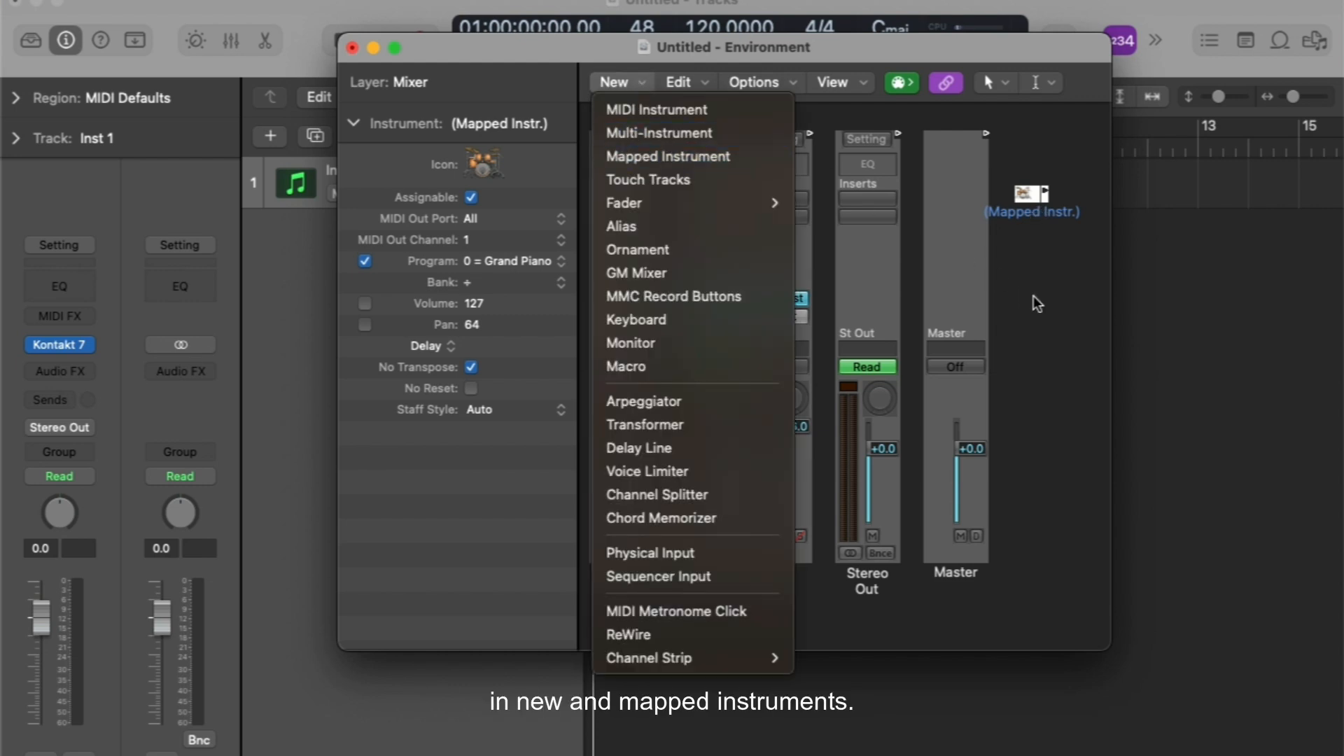
left_click(1047, 309)
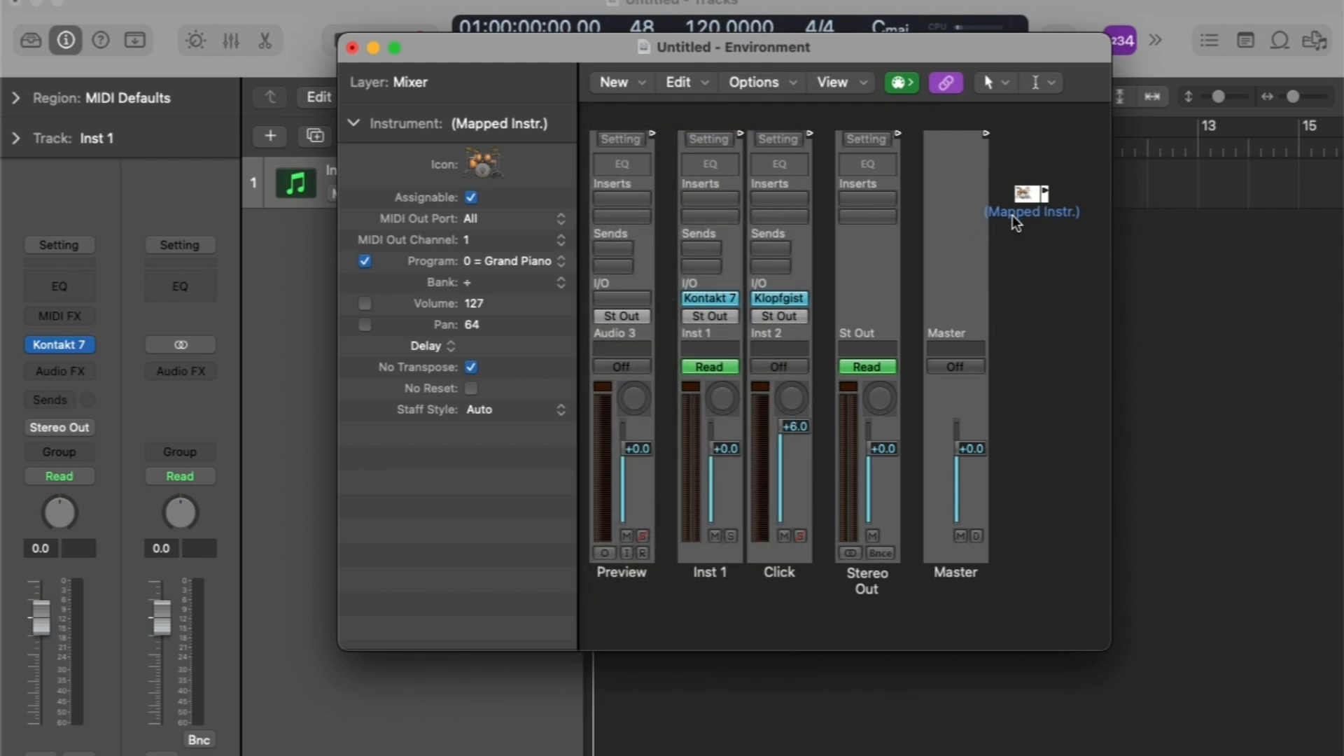
left_click_drag(1029, 213, 706, 622)
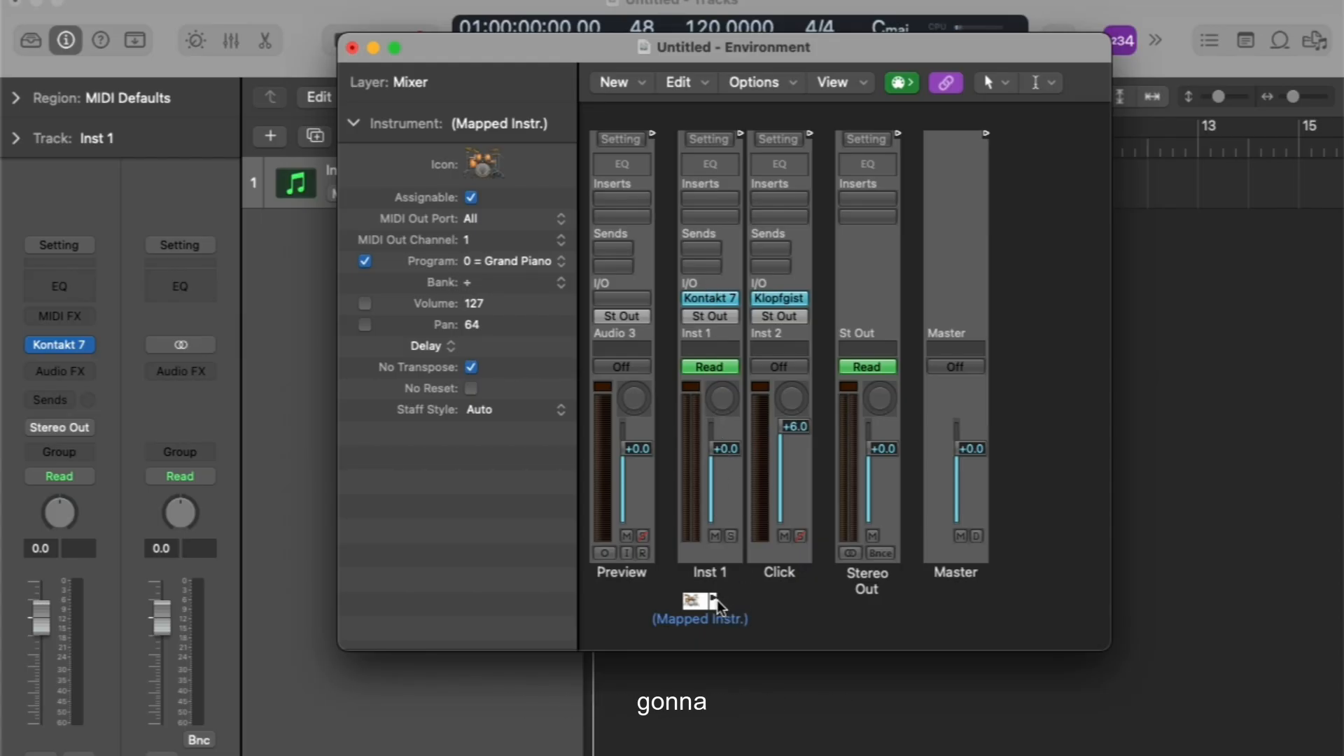
Step: Cable the mapped instrument's output to the Inst 1 channel strip without removing its channel port setting
left_click_drag(713, 601, 709, 381)
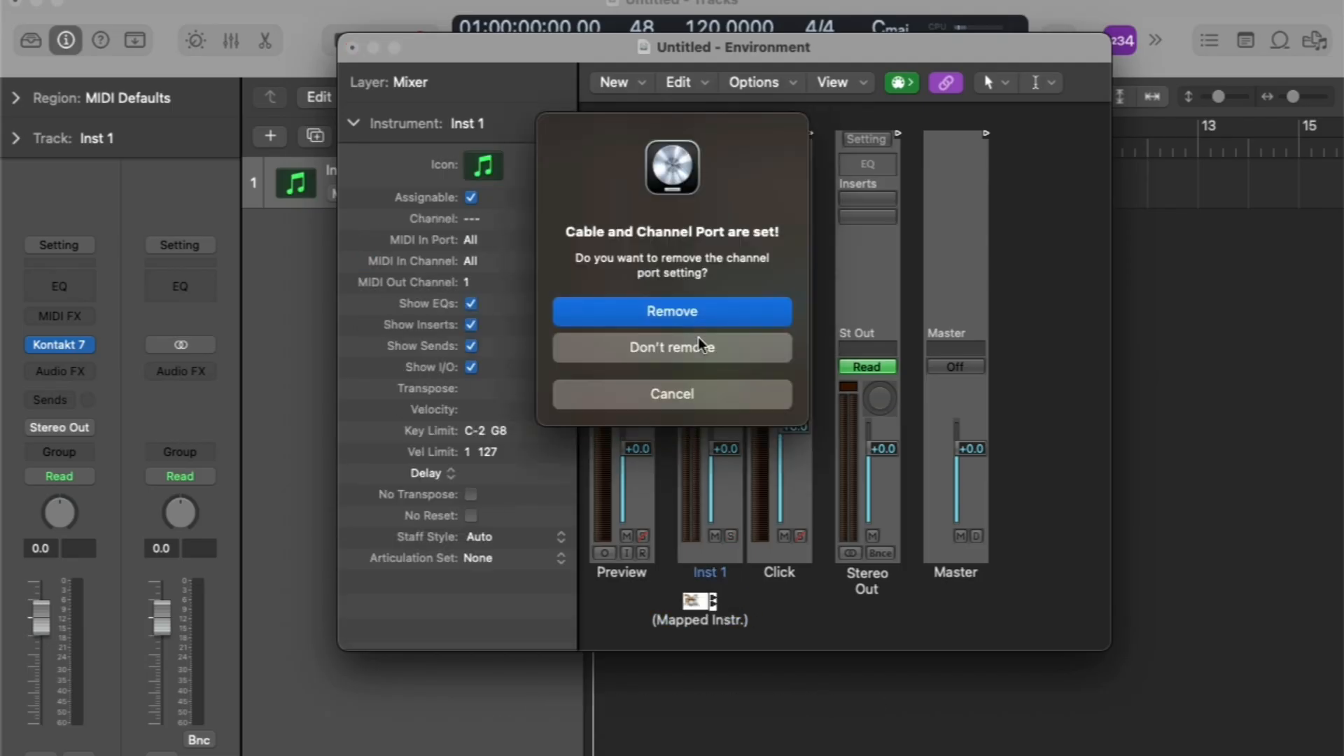
left_click(701, 350)
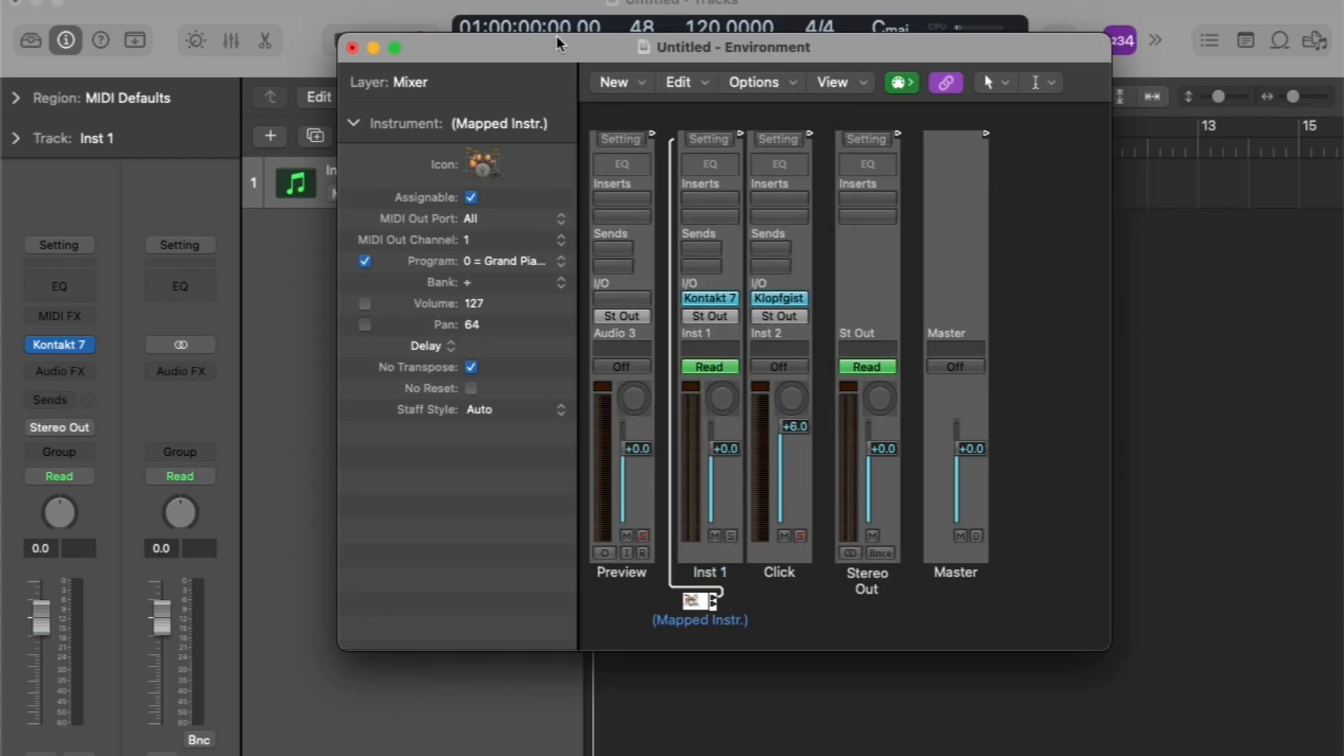
Step: Move the Environment window clear of the track list and create a new track from the mapped instrument object below Inst 1
left_click_drag(558, 51, 893, 90)
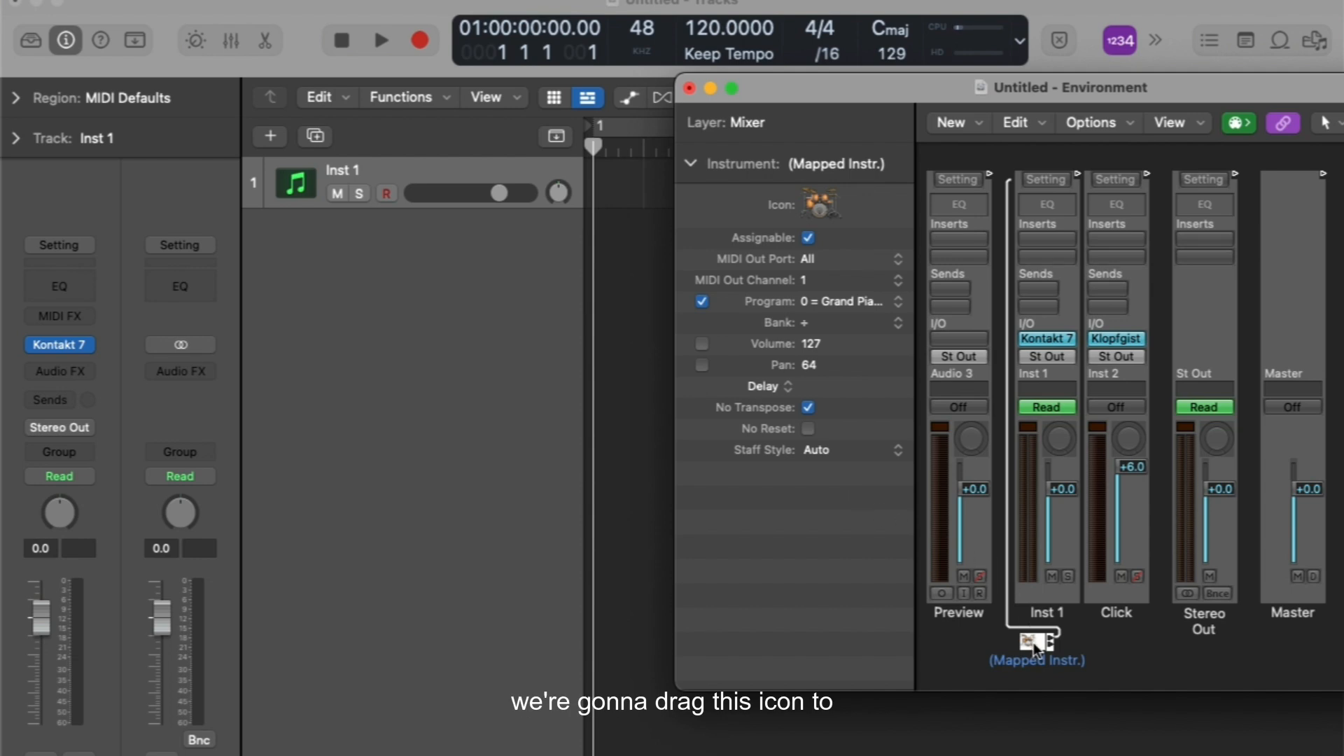
left_click_drag(1034, 647, 391, 259)
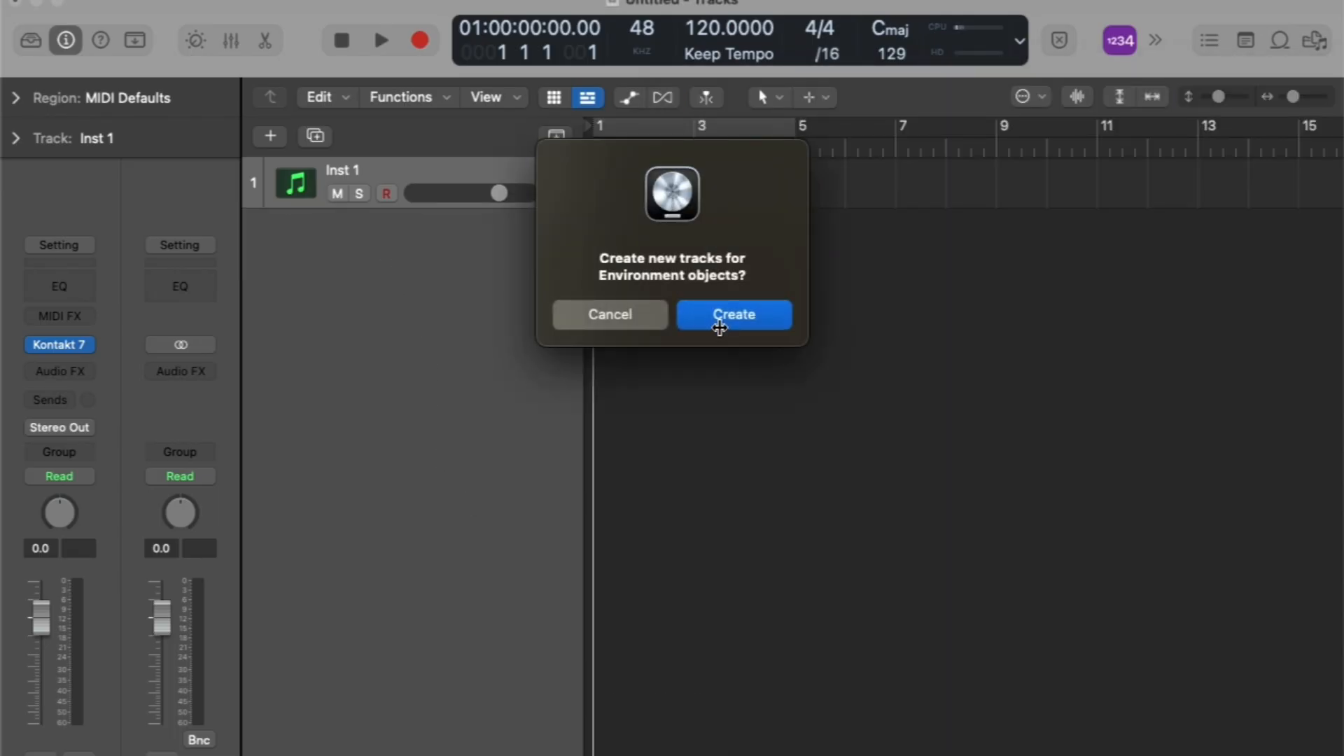
left_click(719, 322)
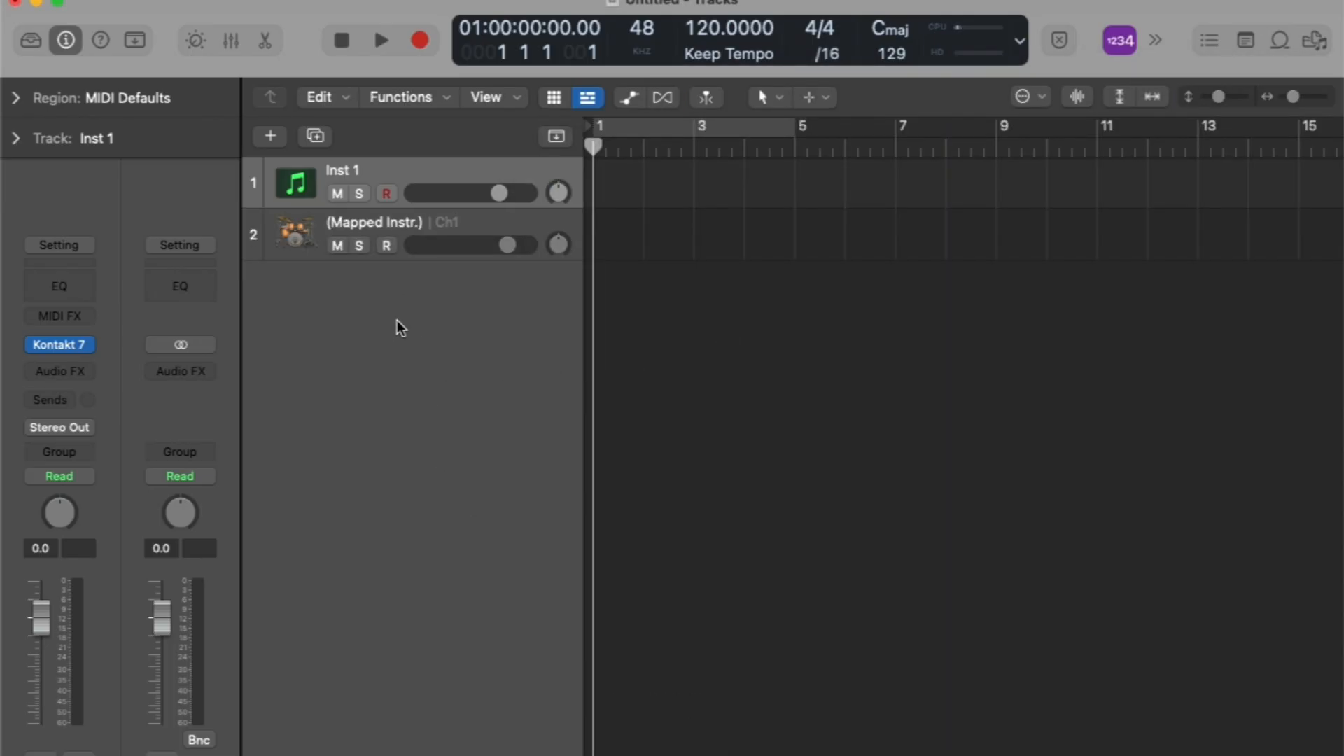
Step: Open the Piano Roll for the (Mapped Instr.) track and examine the drum note names along its keyboard
left_click(437, 232)
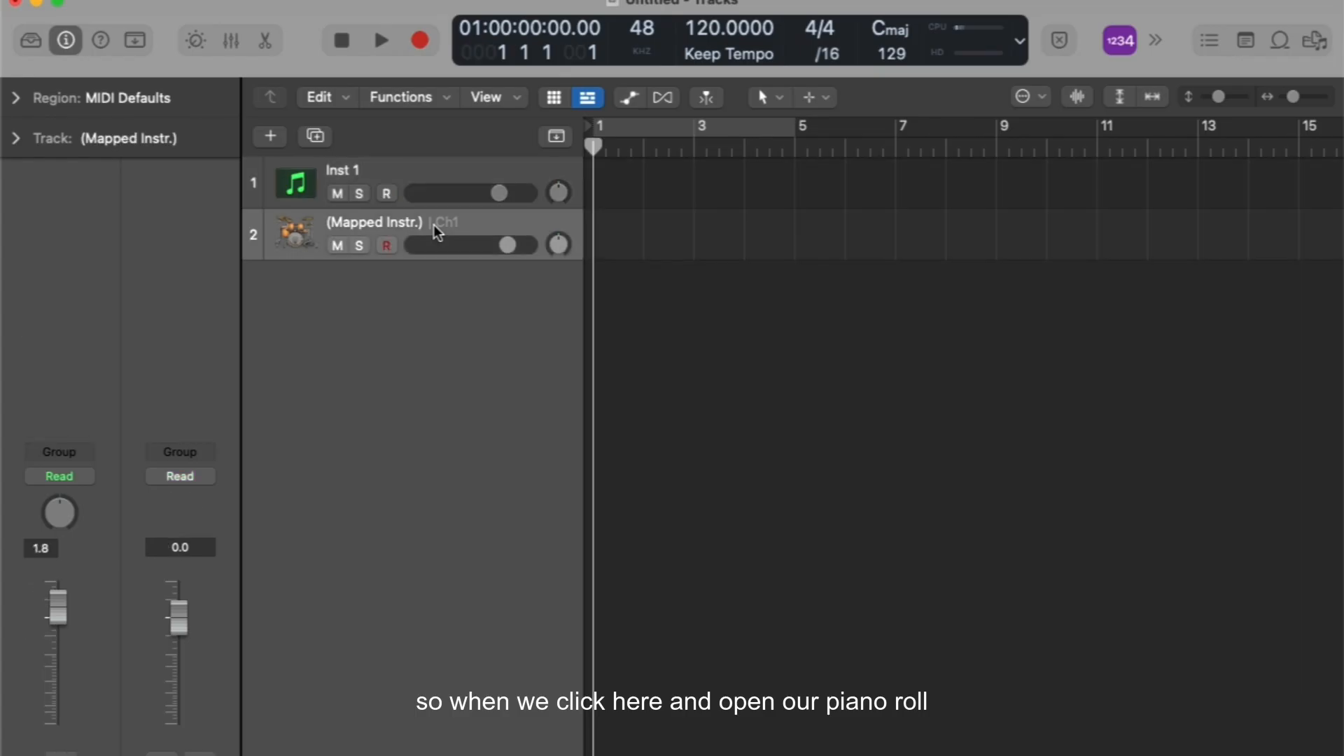
key("super+4")
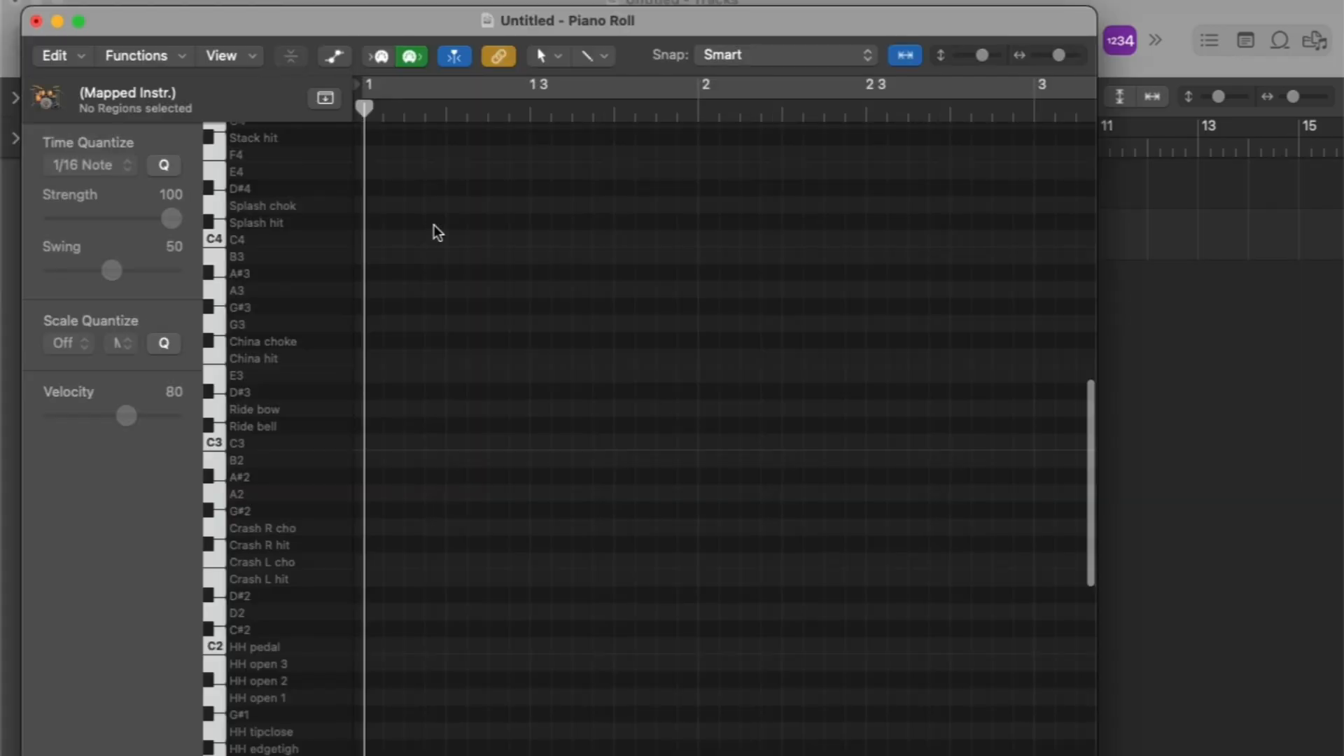
scroll(298, 287, "down", 10)
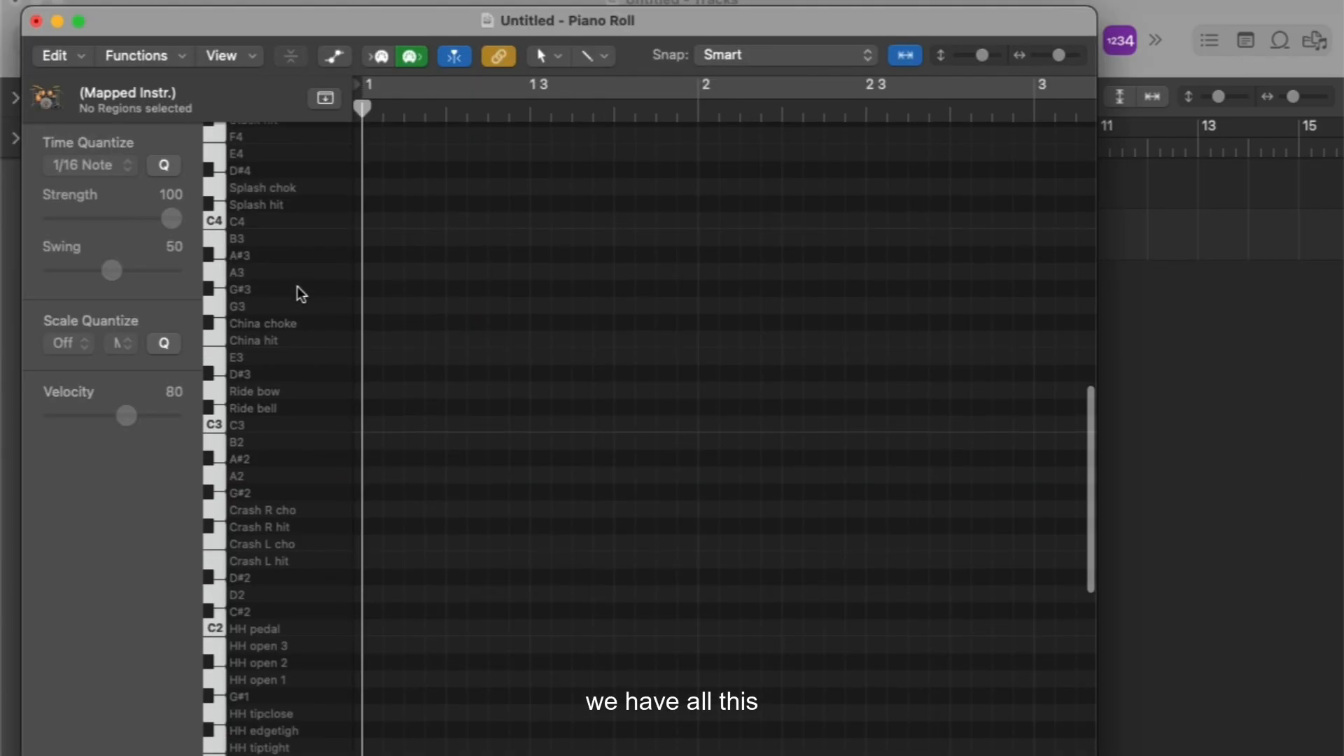
scroll(301, 294, "down", 3)
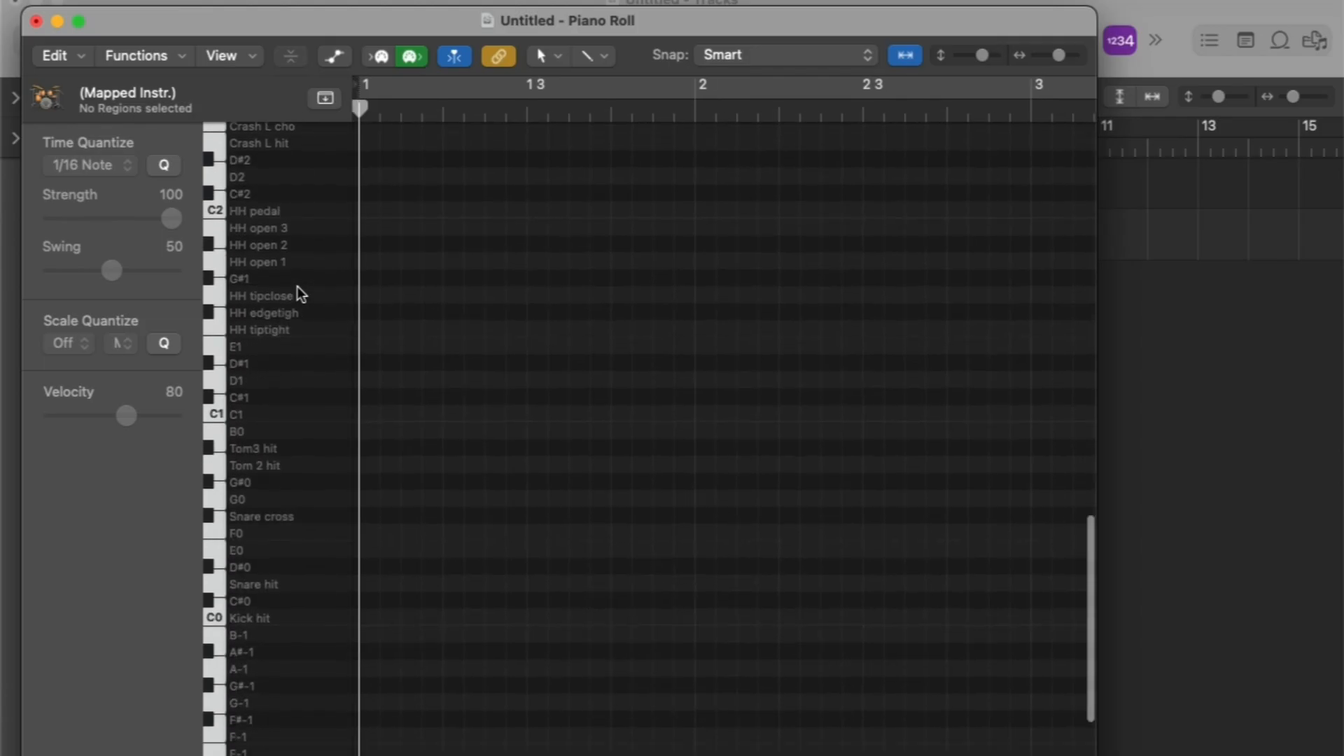
scroll(301, 294, "down", 5)
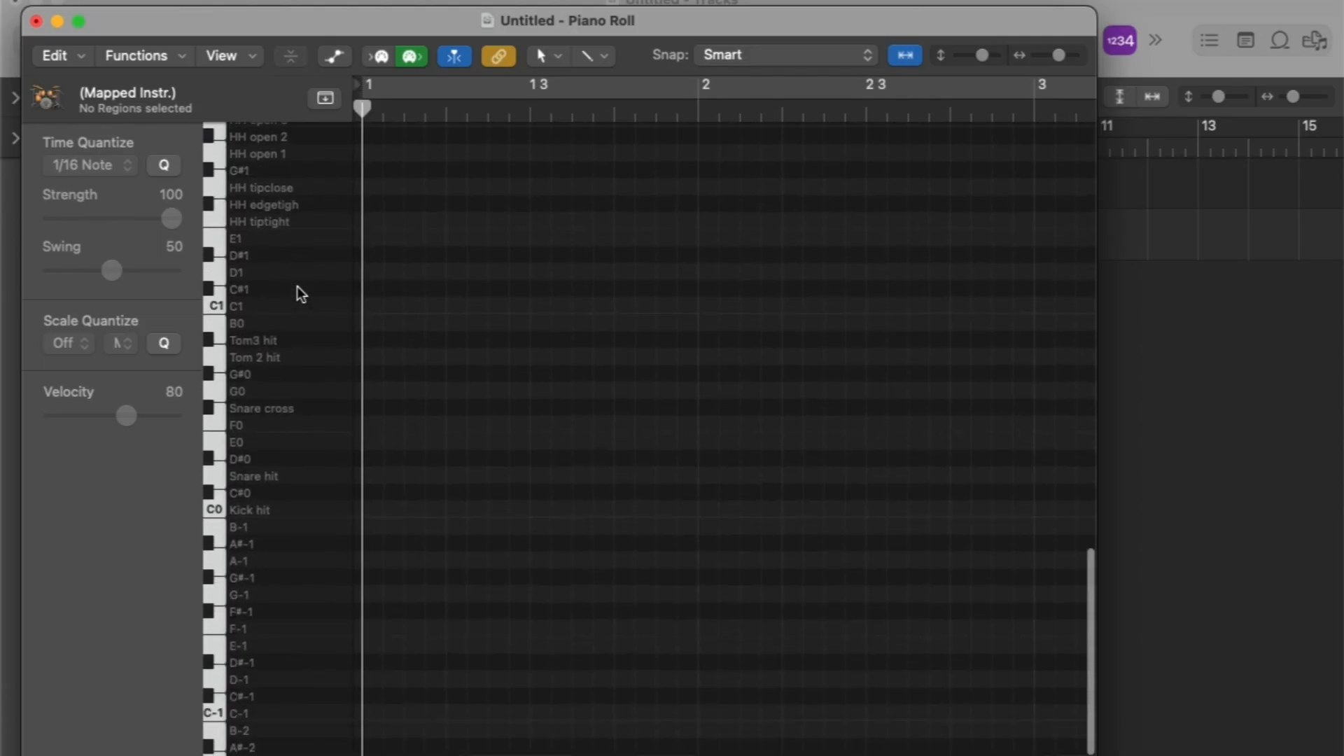
scroll(301, 294, "up", 14)
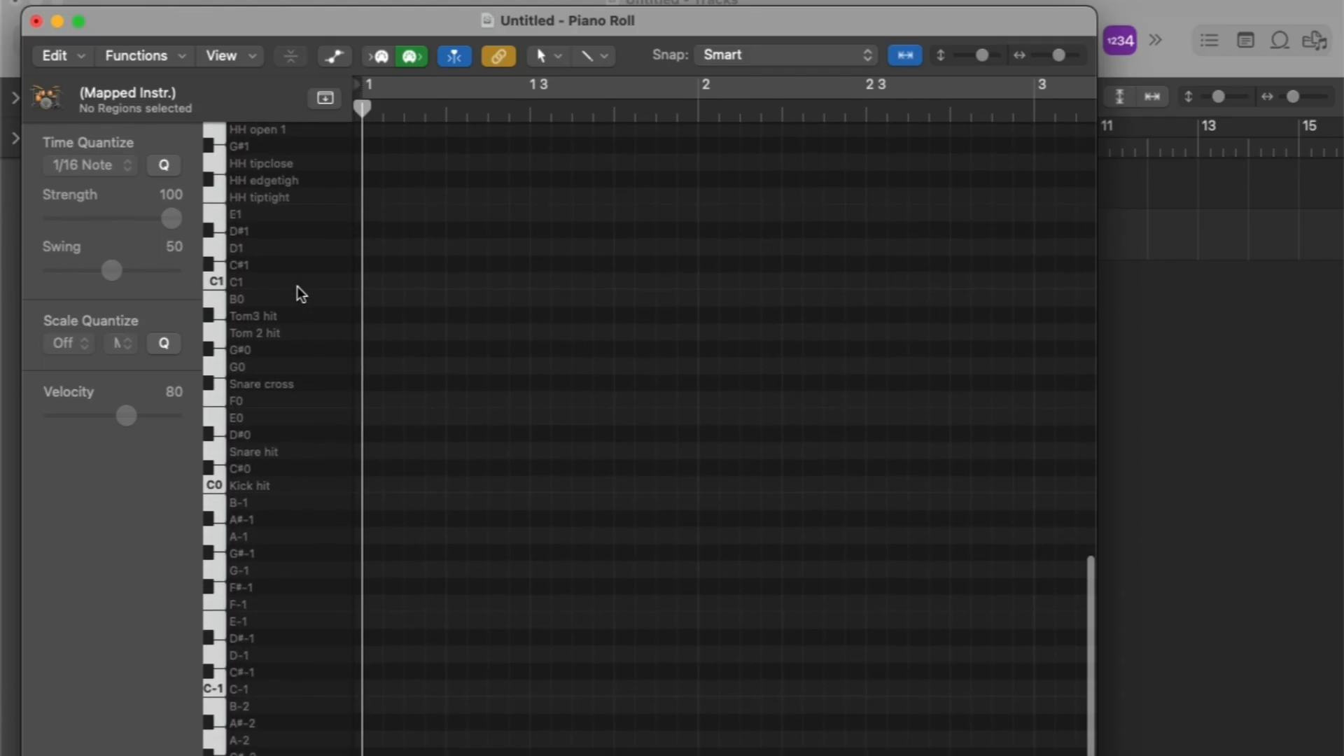
scroll(301, 294, "up", 15)
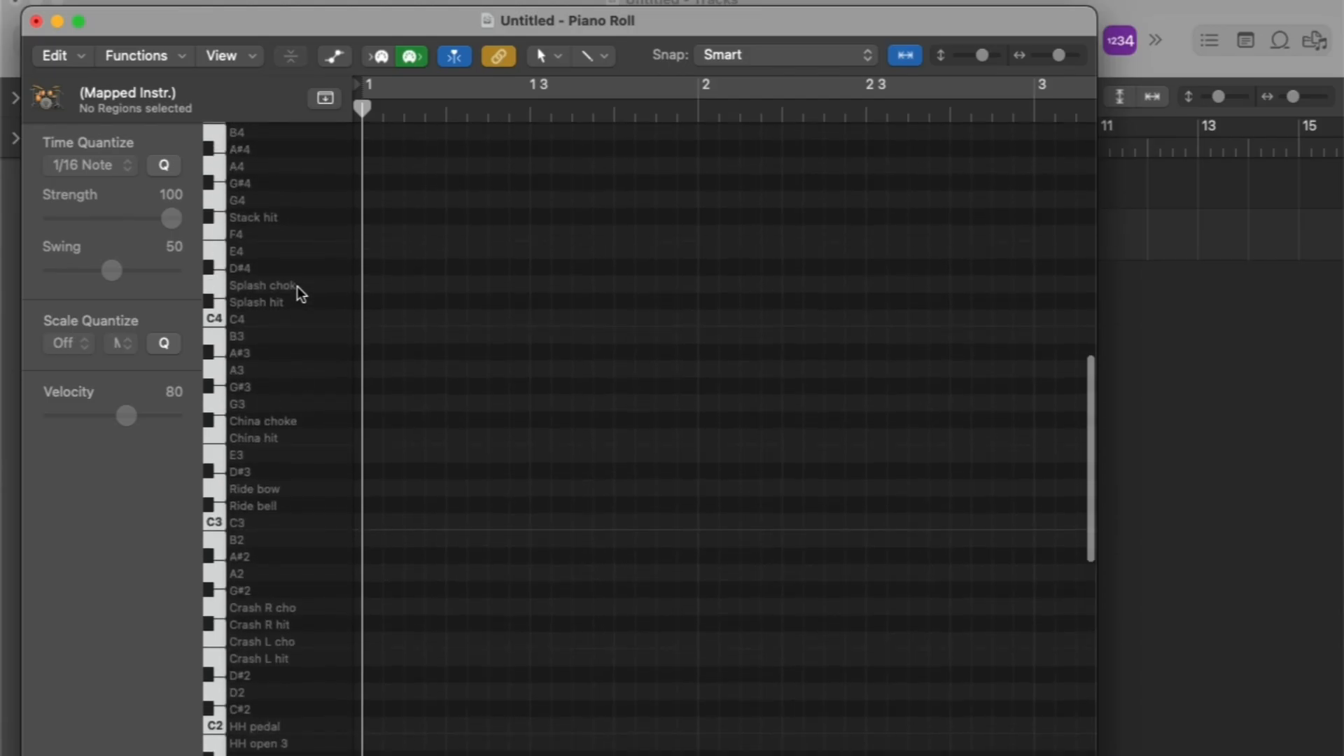
scroll(301, 294, "down", 7)
scroll(301, 294, "down", 12)
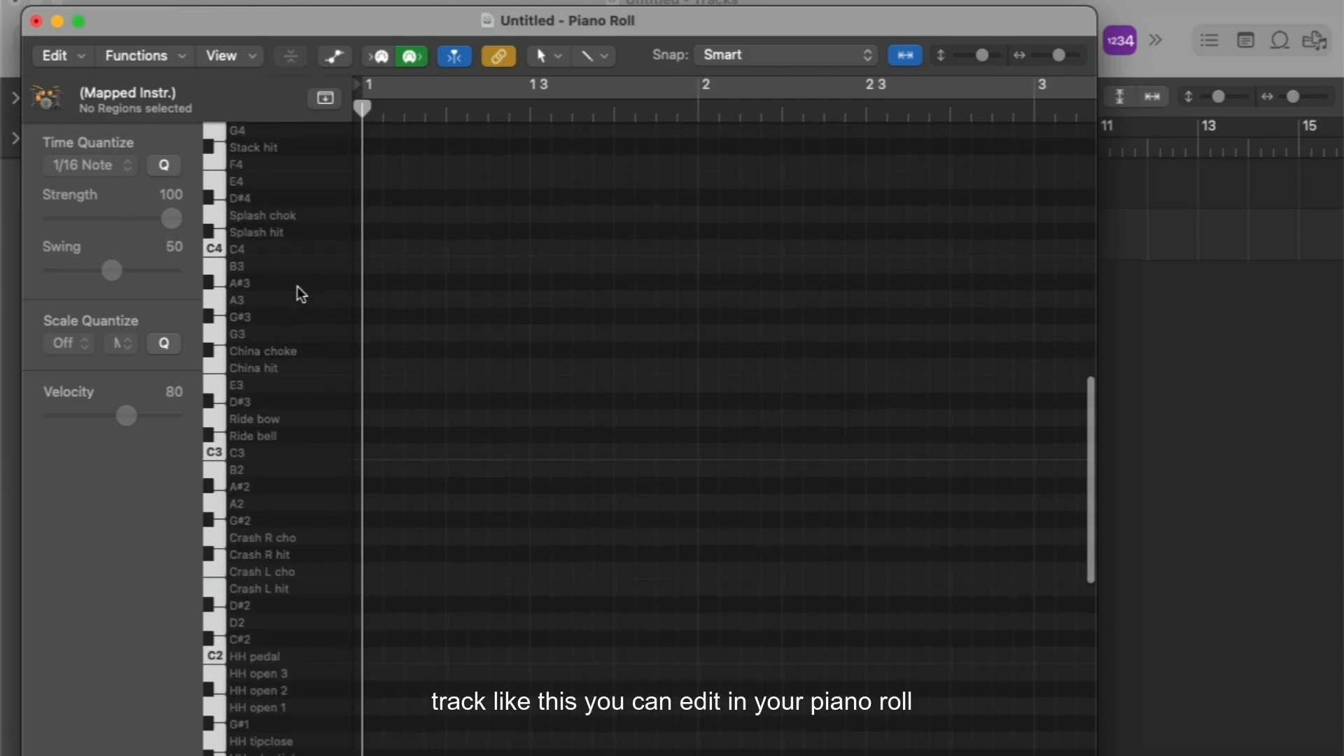
scroll(301, 294, "down", 5)
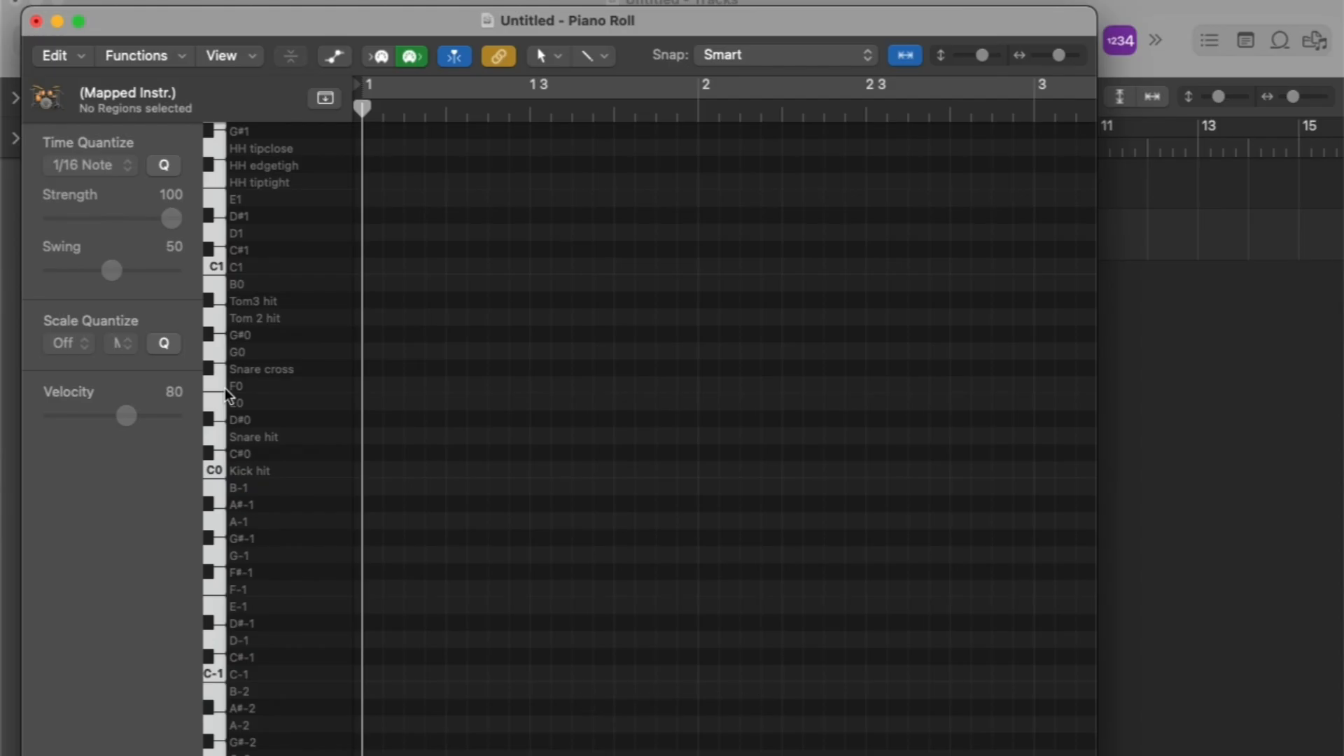
Step: Audition the Piano Roll keys from the kick up through the snare, toms and hi-hat articulations
left_click(212, 473)
scroll(220, 322, "up", 3)
scroll(220, 326, "down", 3)
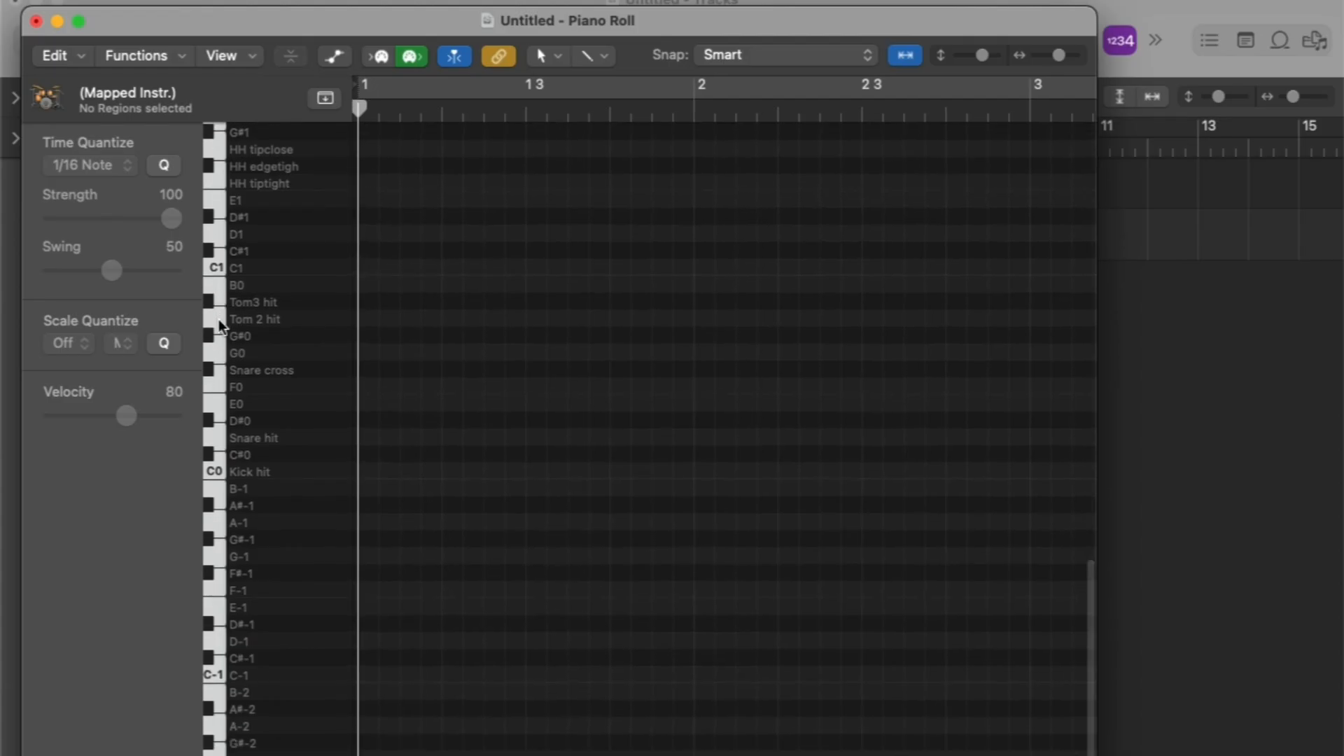
scroll(220, 326, "up", 7)
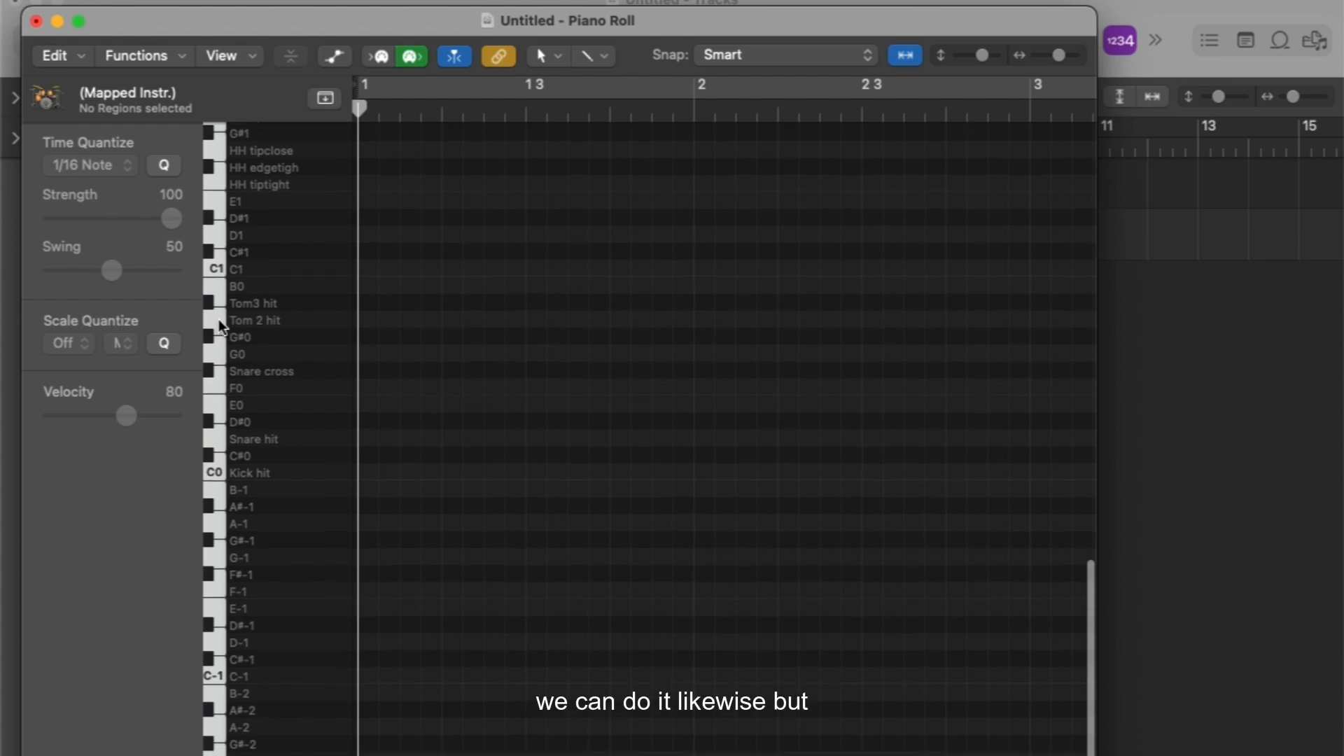
scroll(220, 326, "up", 3)
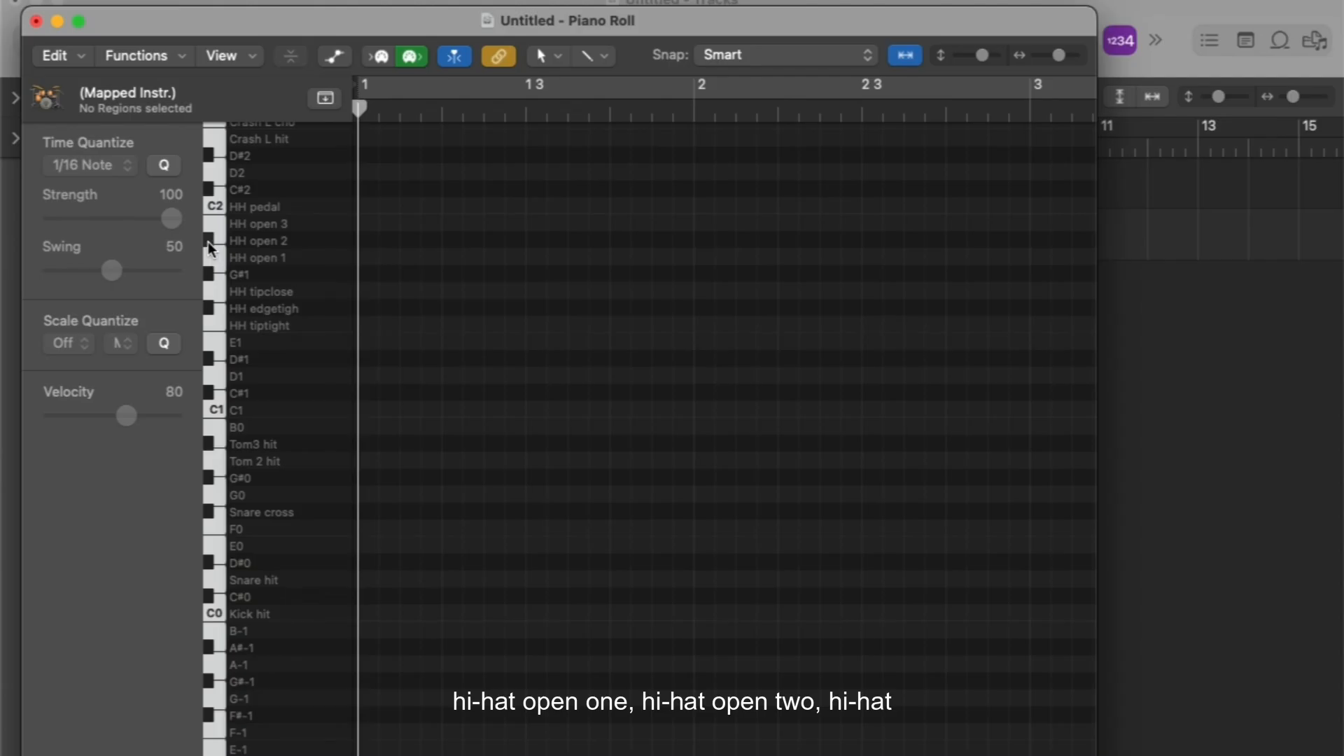
scroll(219, 238, "up", 3)
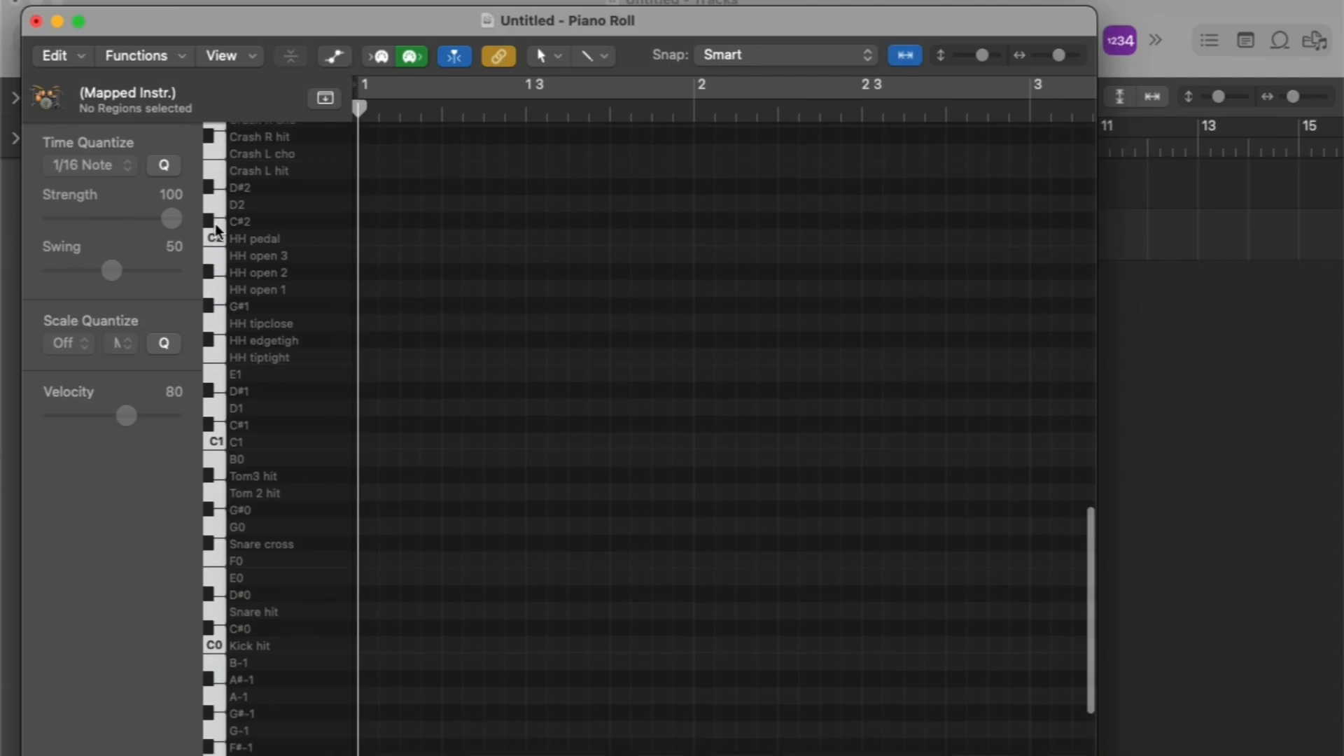
scroll(218, 257, "up", 6)
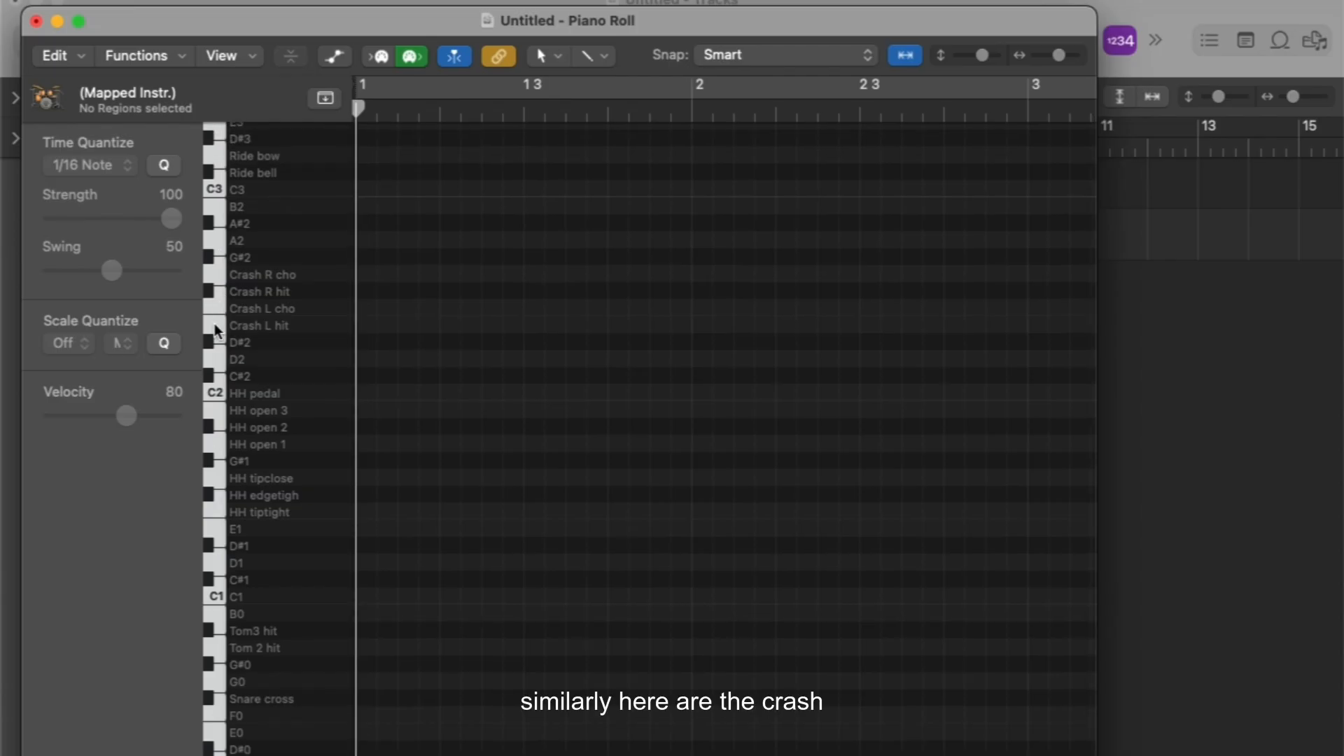
Step: Audition the crash, ride, china, splash and stack keys in the Piano Roll against their names
left_click(216, 312)
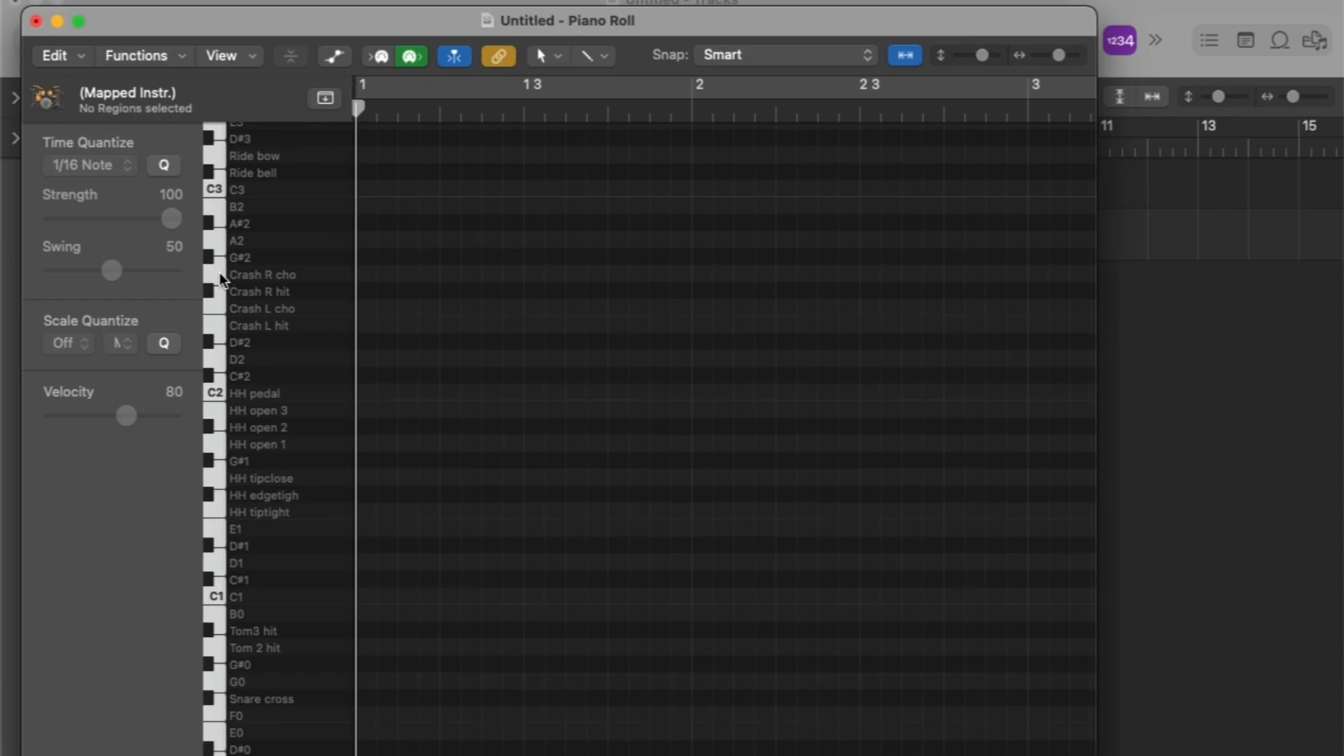
scroll(219, 279, "up", 3)
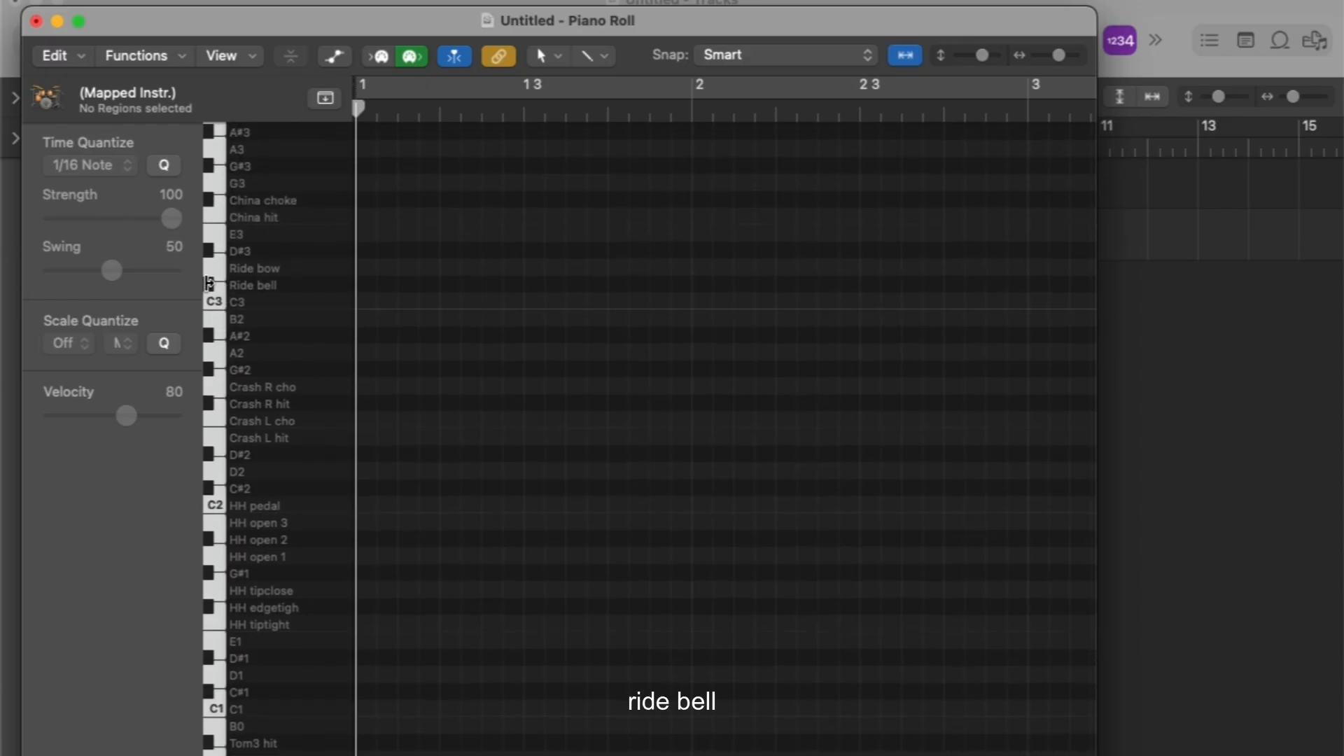
scroll(230, 243, "up", 1)
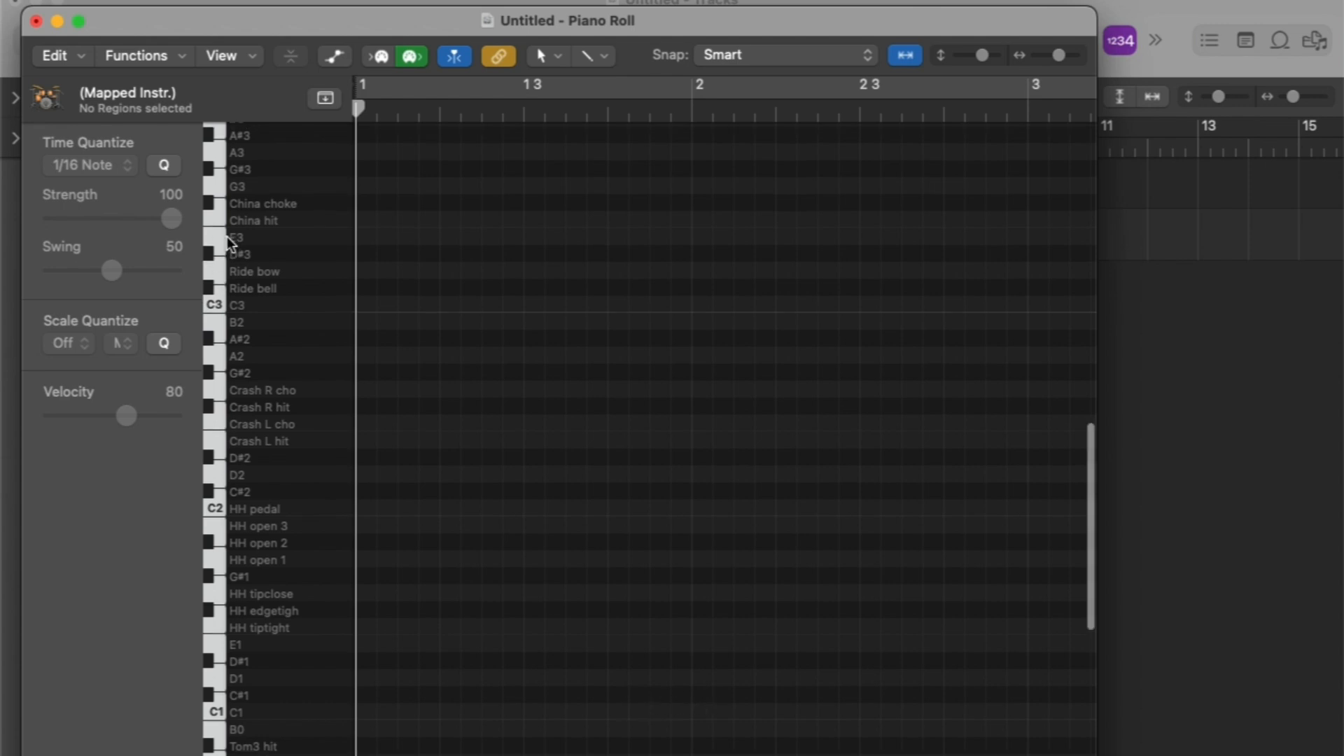
scroll(230, 243, "up", 3)
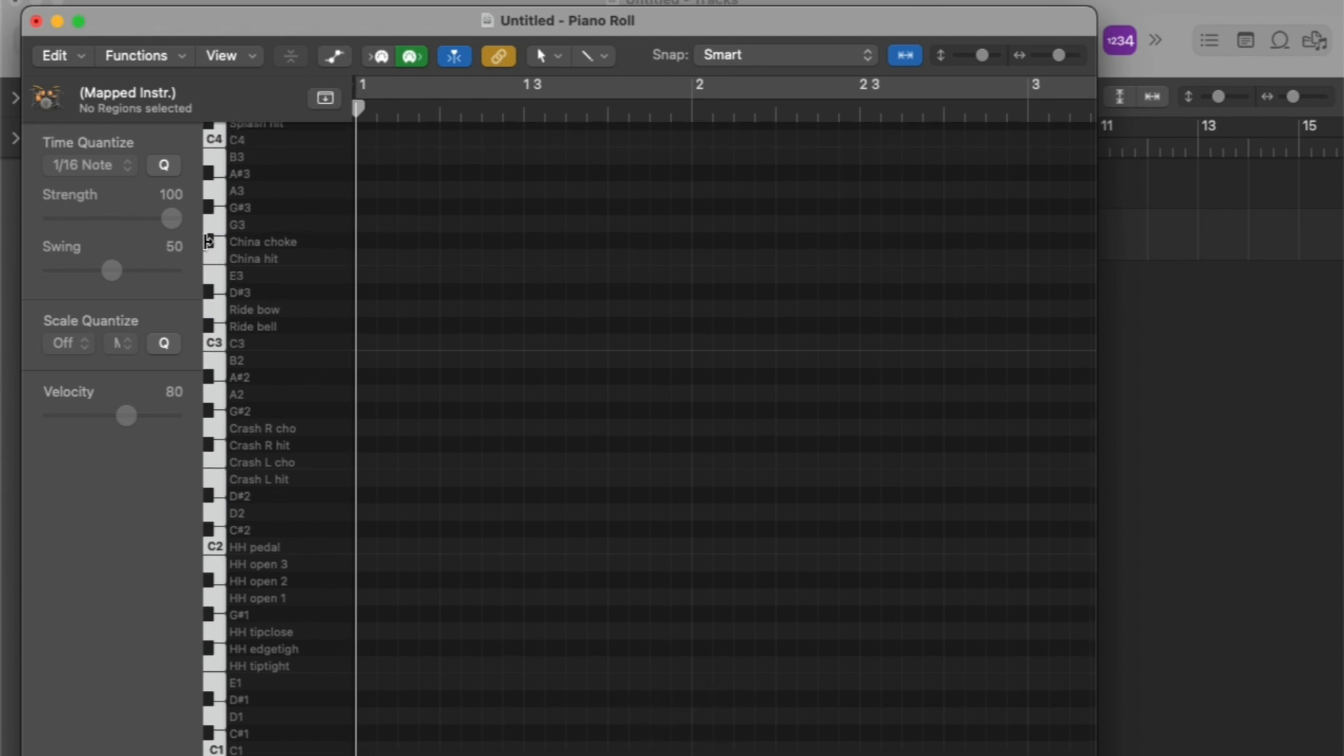
scroll(224, 210, "up", 4)
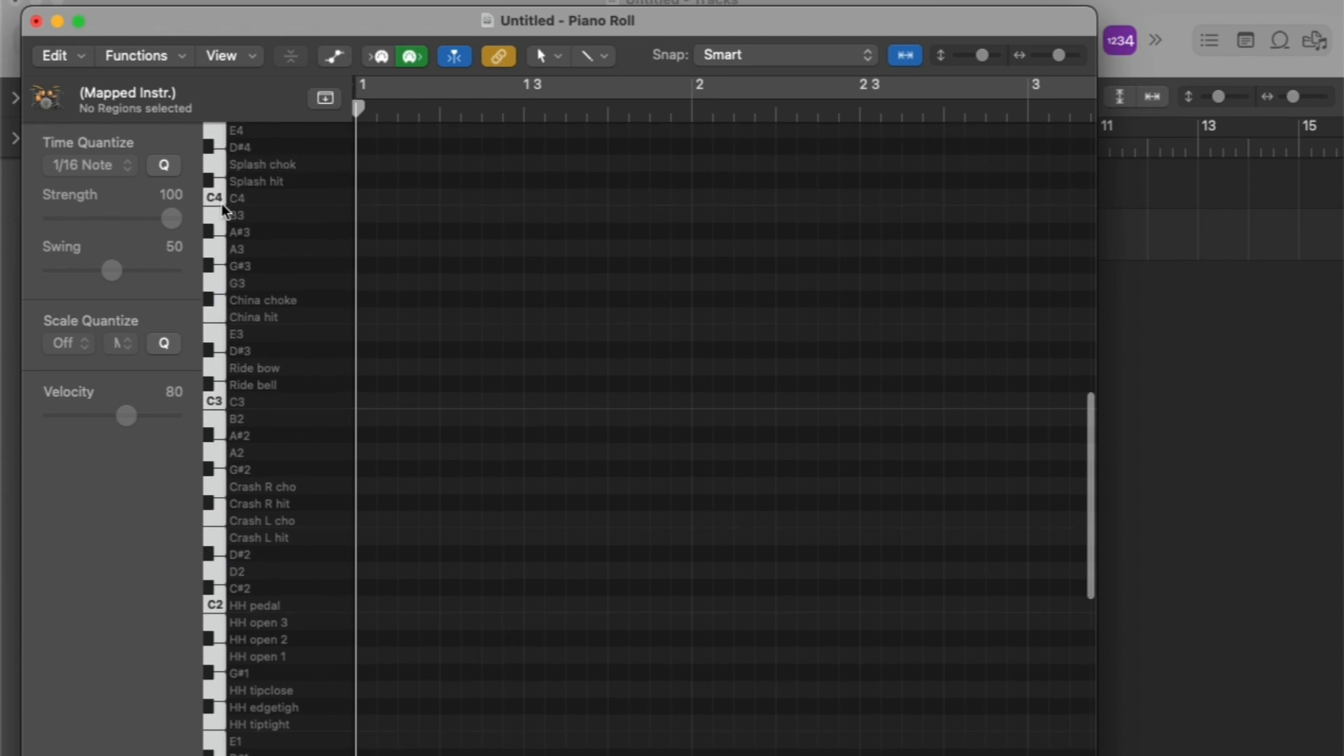
scroll(224, 210, "up", 3)
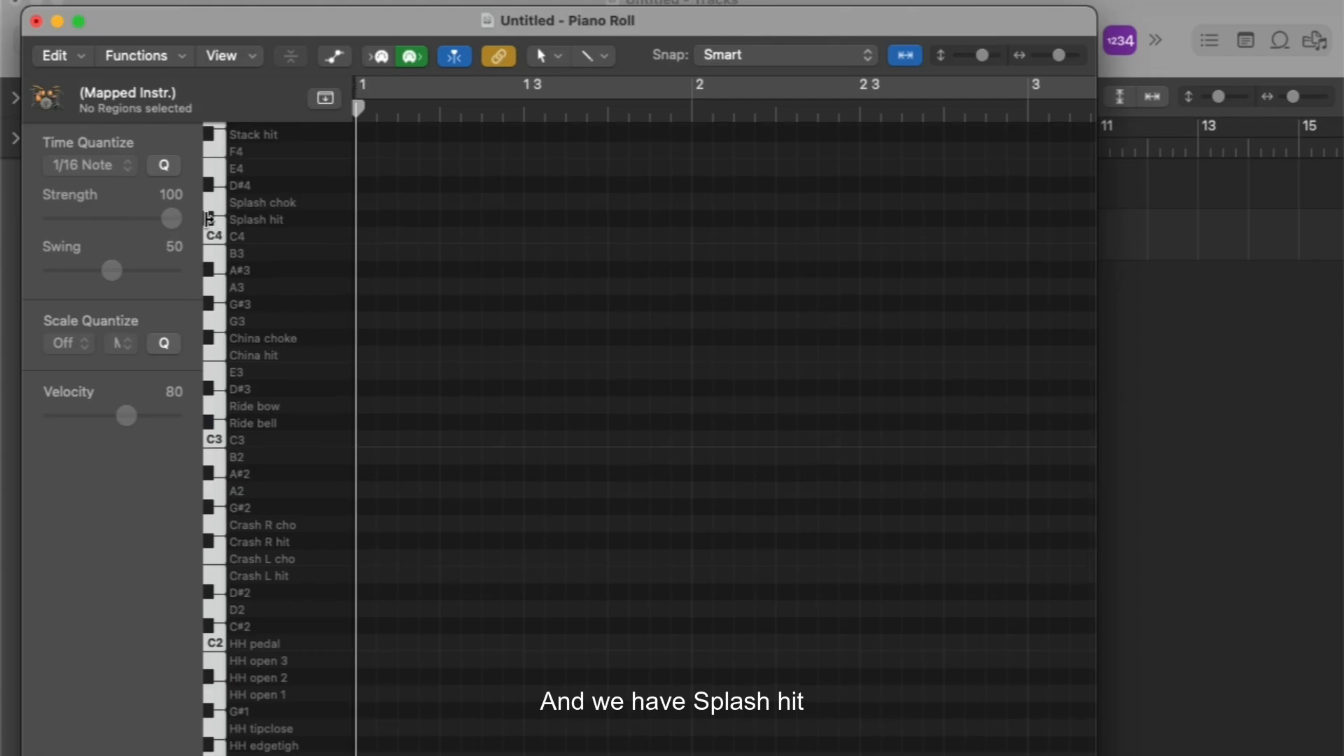
scroll(243, 213, "up", 2)
scroll(241, 212, "up", 4)
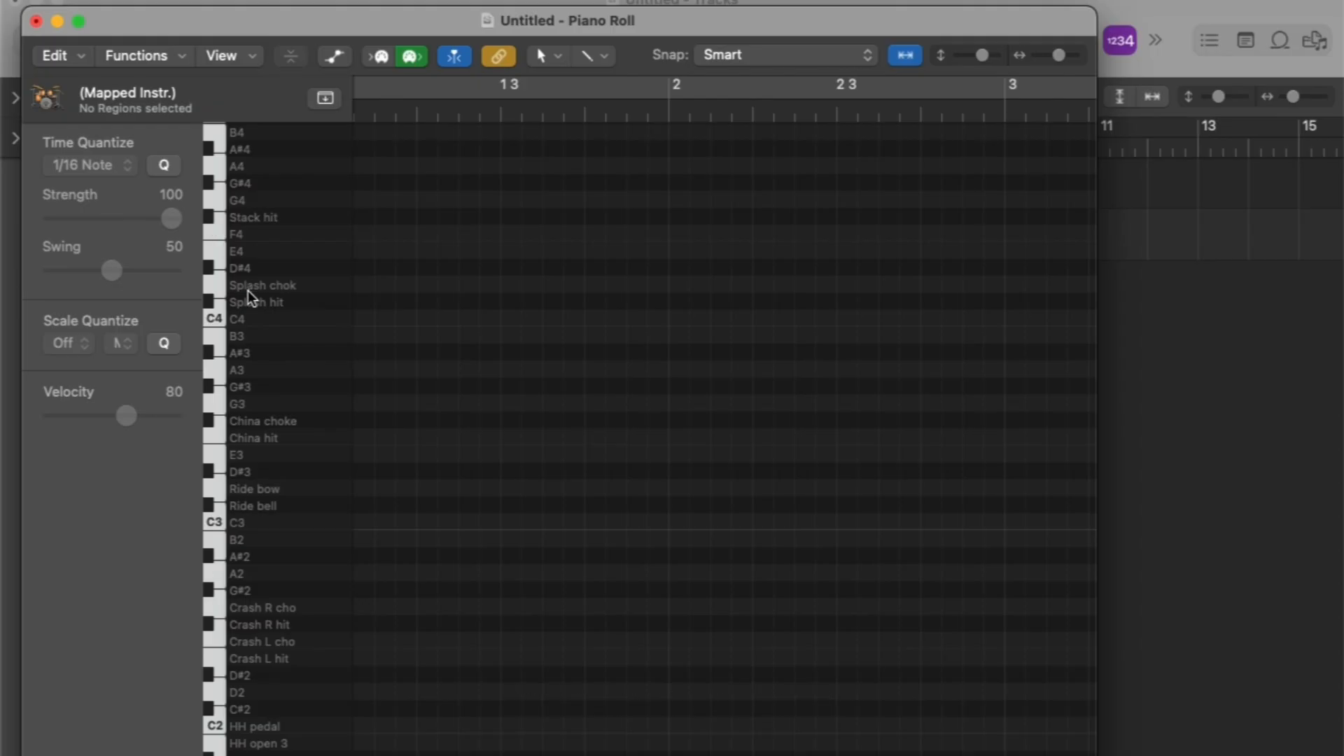
Step: Check the tom names in the lower octaves of the Piano Roll, then close its window
scroll(249, 295, "down", 20)
scroll(248, 294, "down", 15)
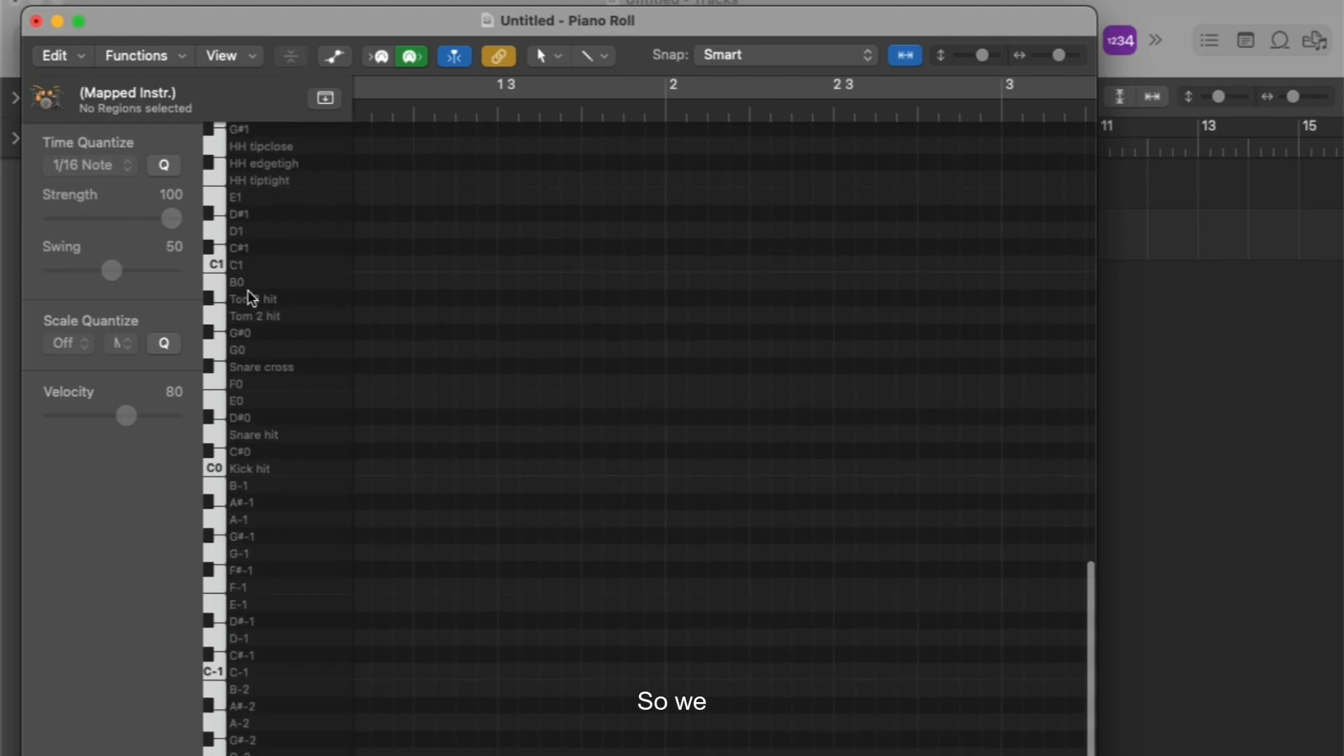
scroll(255, 362, "down", 5)
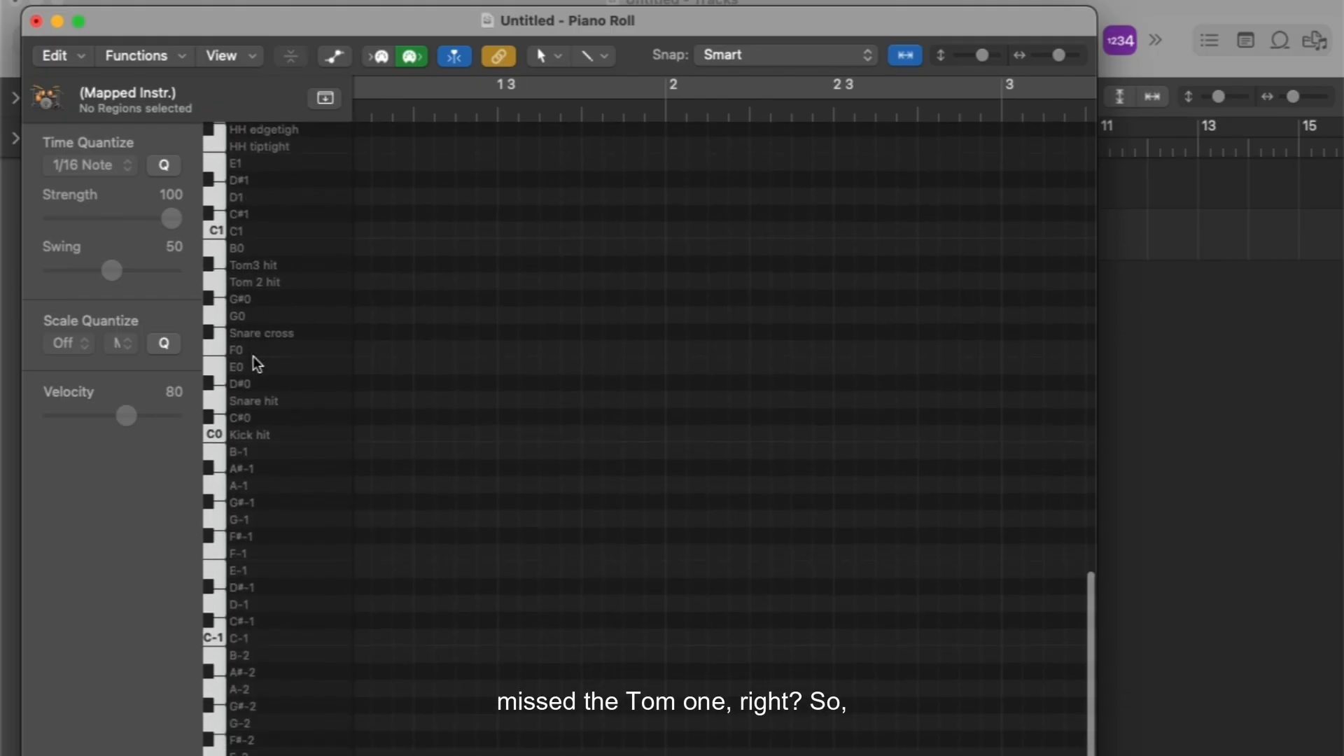
scroll(255, 361, "up", 5)
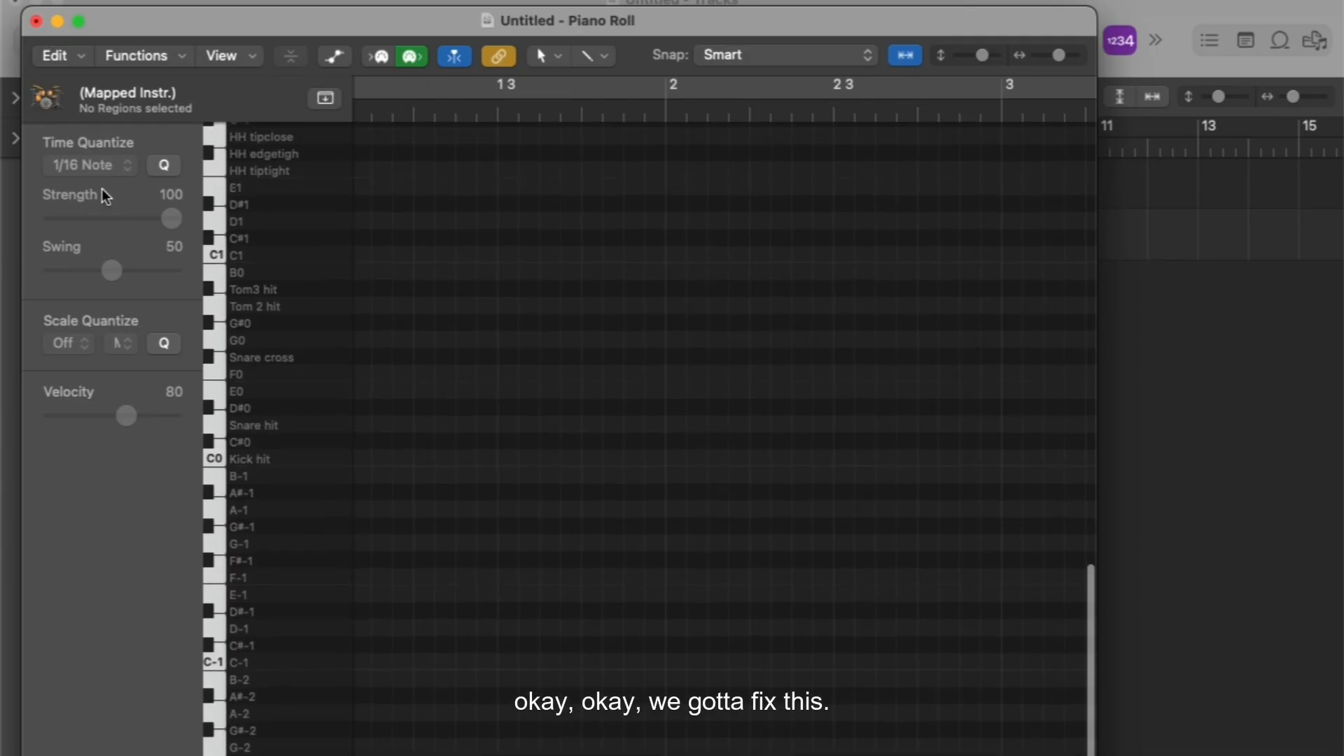
left_click(36, 22)
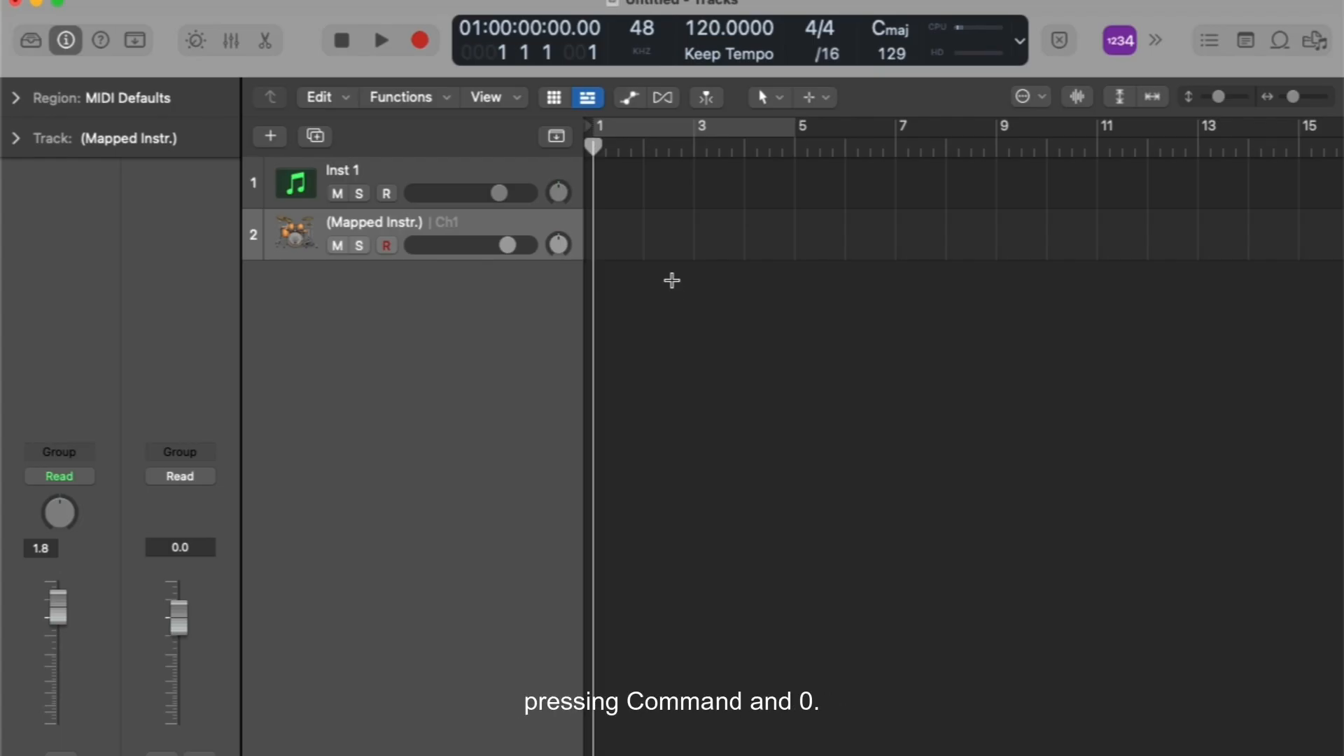
Step: Open the (Mapped Instr.) object's note table from the Environment and look through the input names for the tom entries
key("super+0")
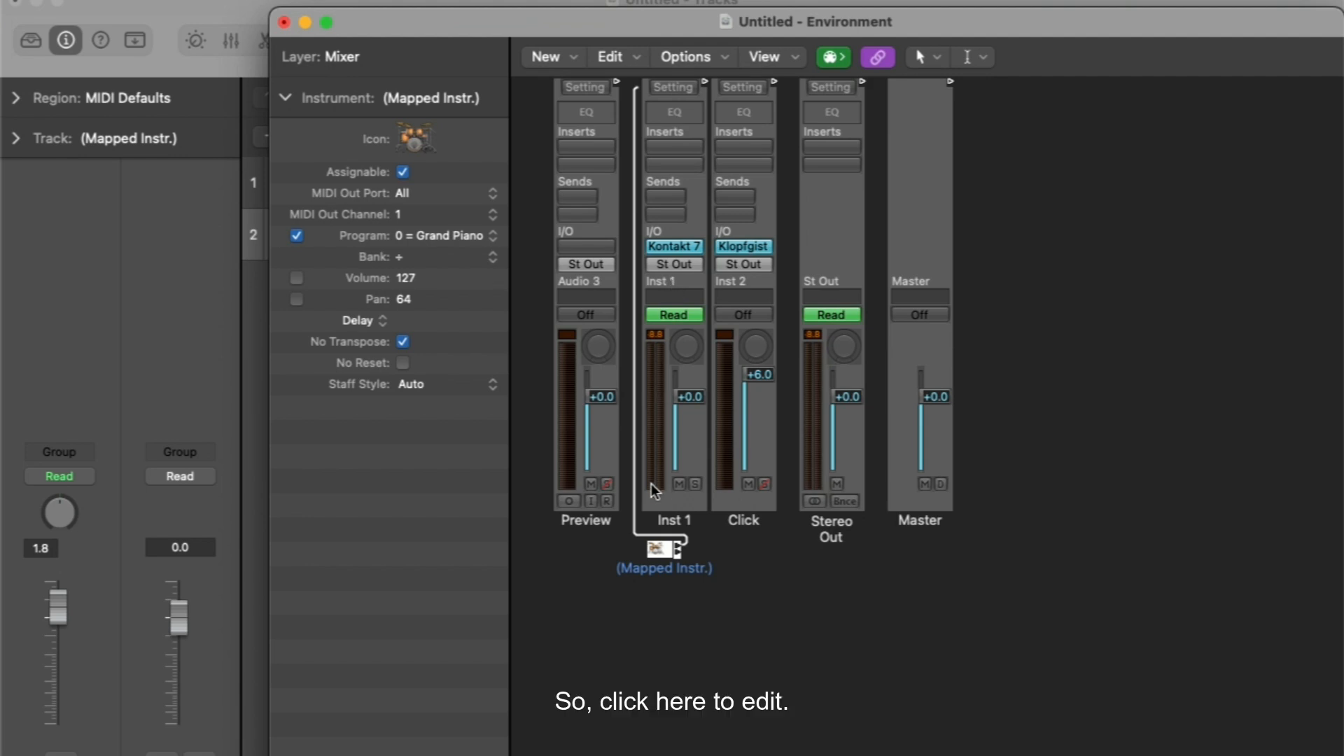
double_click(662, 549)
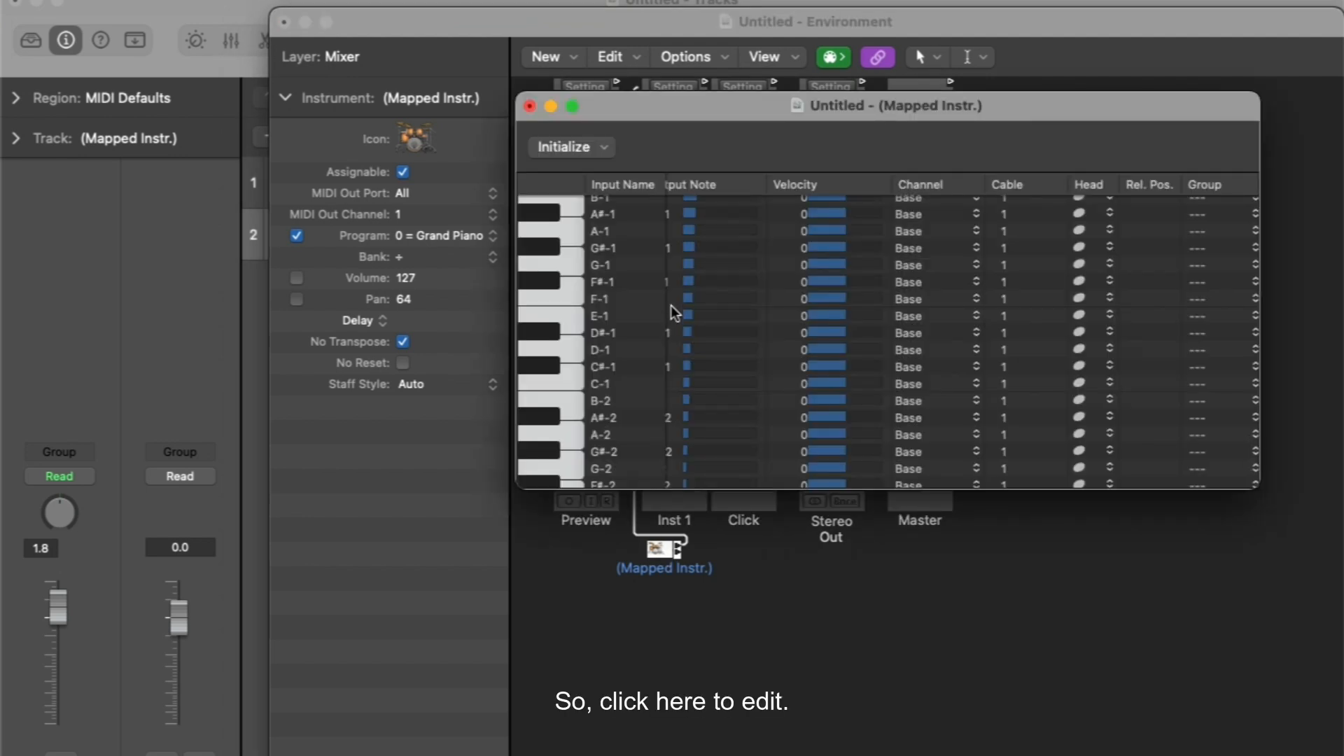
scroll(672, 311, "down", 5)
scroll(672, 316, "up", 12)
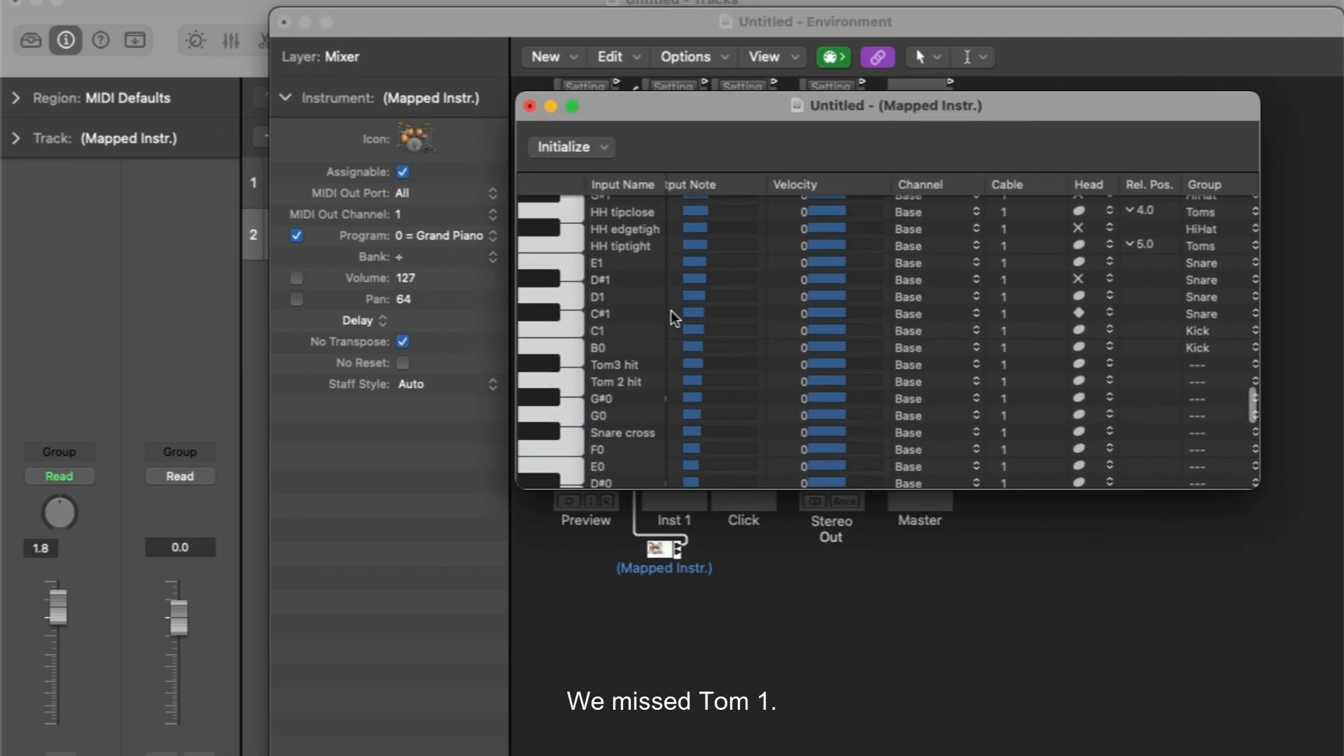
scroll(673, 319, "up", 1)
scroll(674, 319, "down", 3)
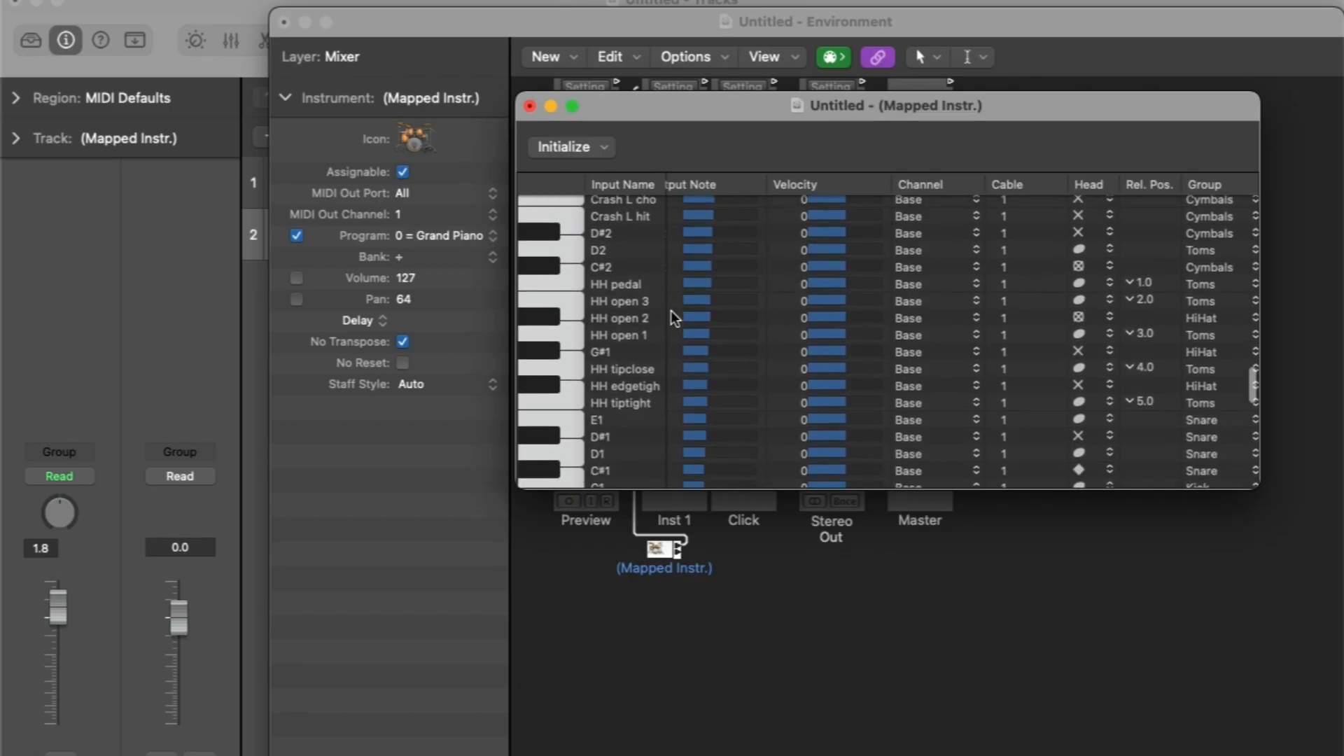
scroll(673, 318, "up", 5)
scroll(673, 318, "down", 10)
scroll(674, 318, "down", 10)
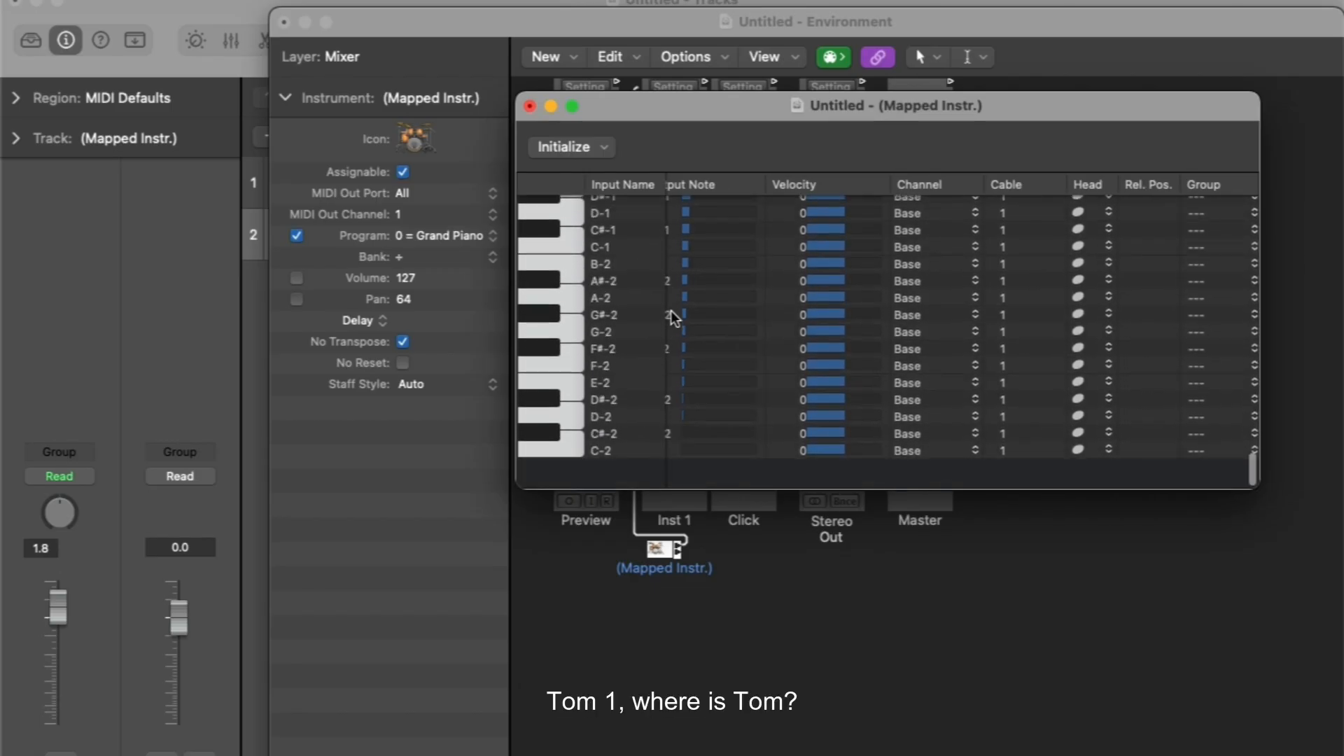
scroll(673, 319, "up", 9)
scroll(674, 317, "up", 5)
scroll(676, 315, "down", 4)
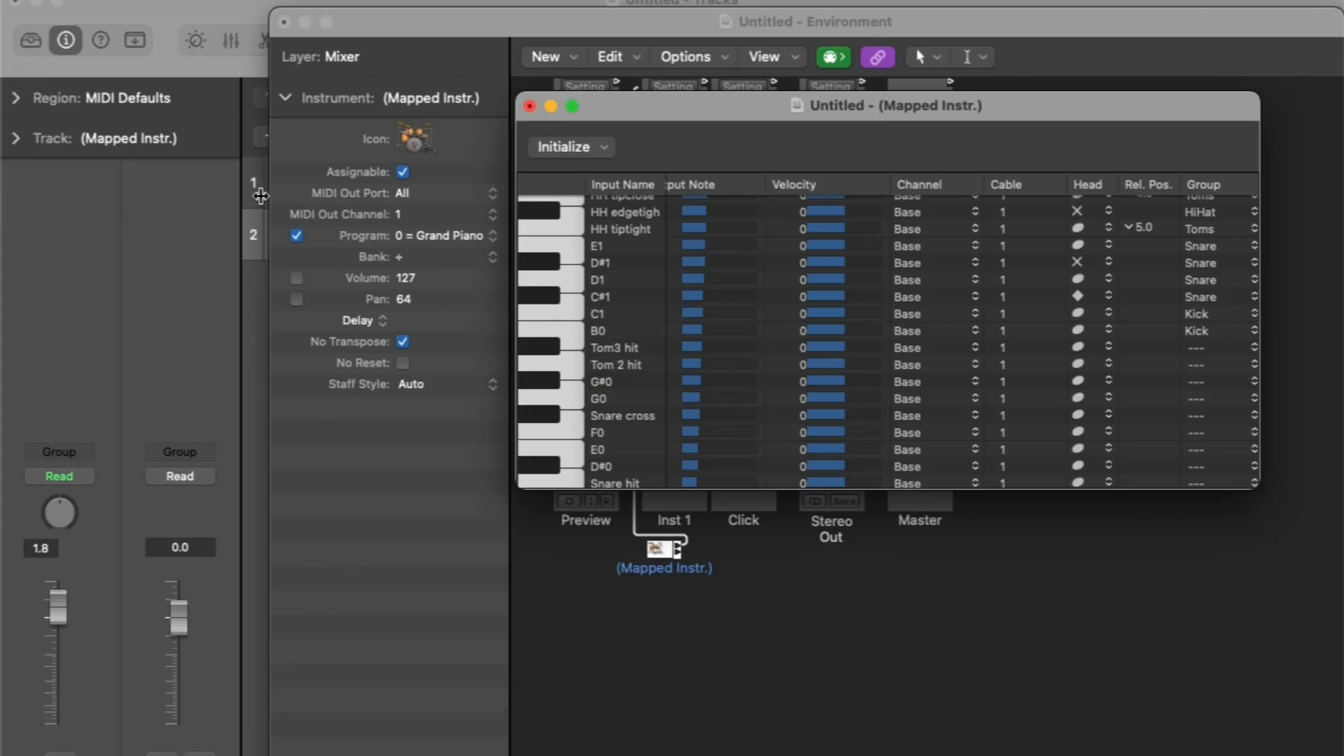
Step: Check the tom note assignments in the Kontakt settings on Inst 1, then close the plug-in window
left_click(261, 196)
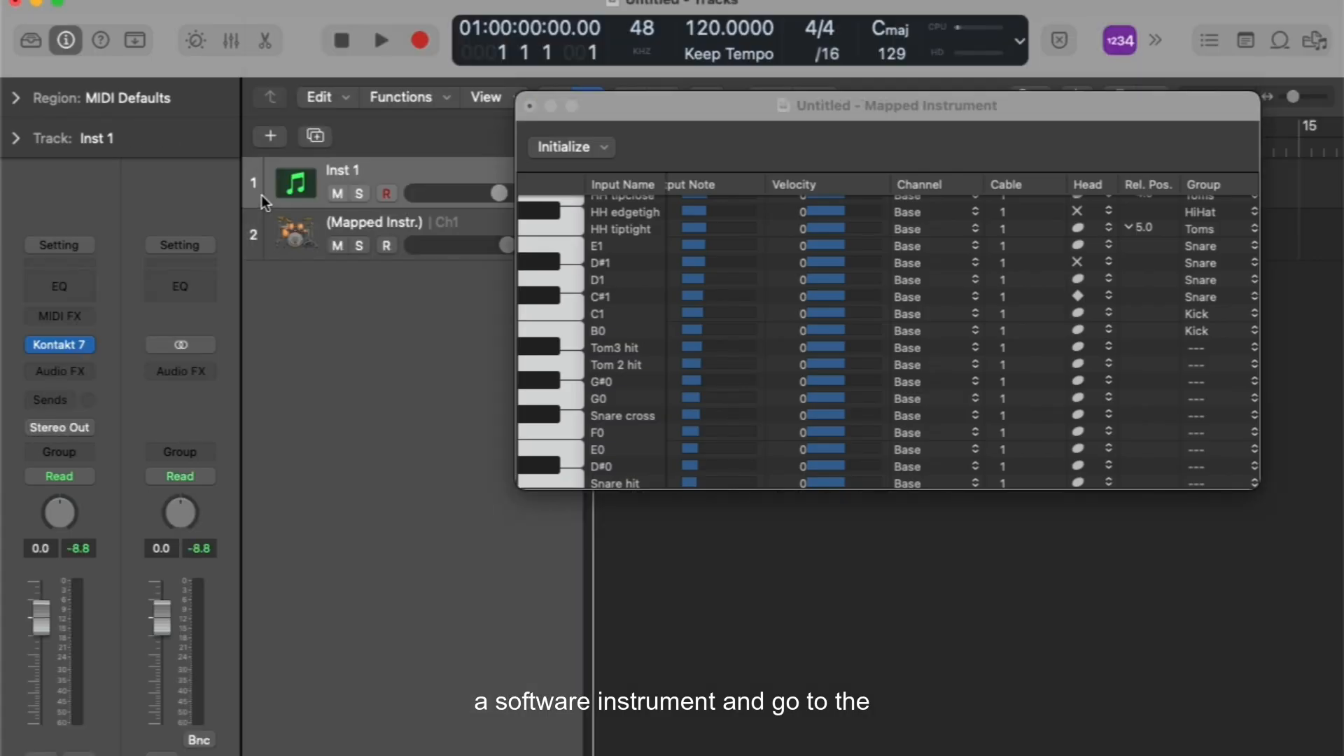
left_click(62, 345)
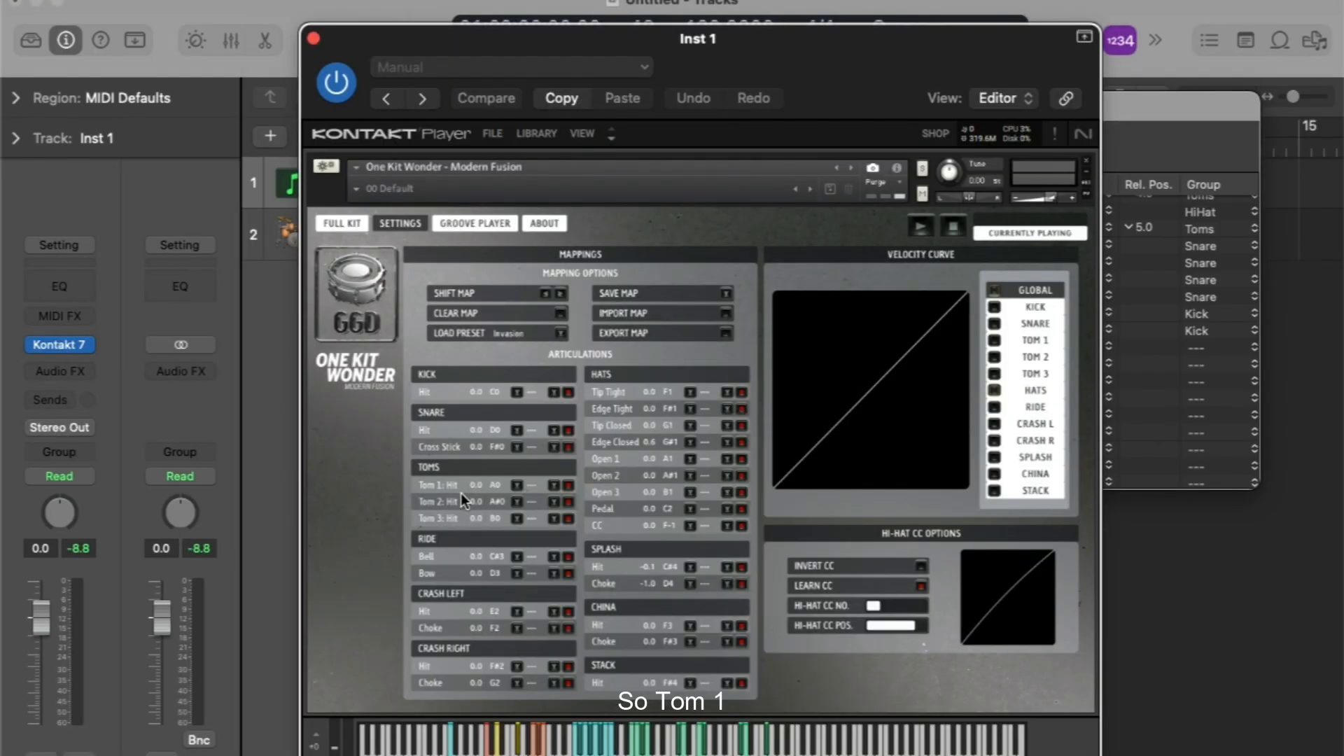
left_click(313, 40)
Step: Rename the input name of note A0 in the mapped instrument table to "Tom 1 hit"
scroll(740, 385, "up", 3)
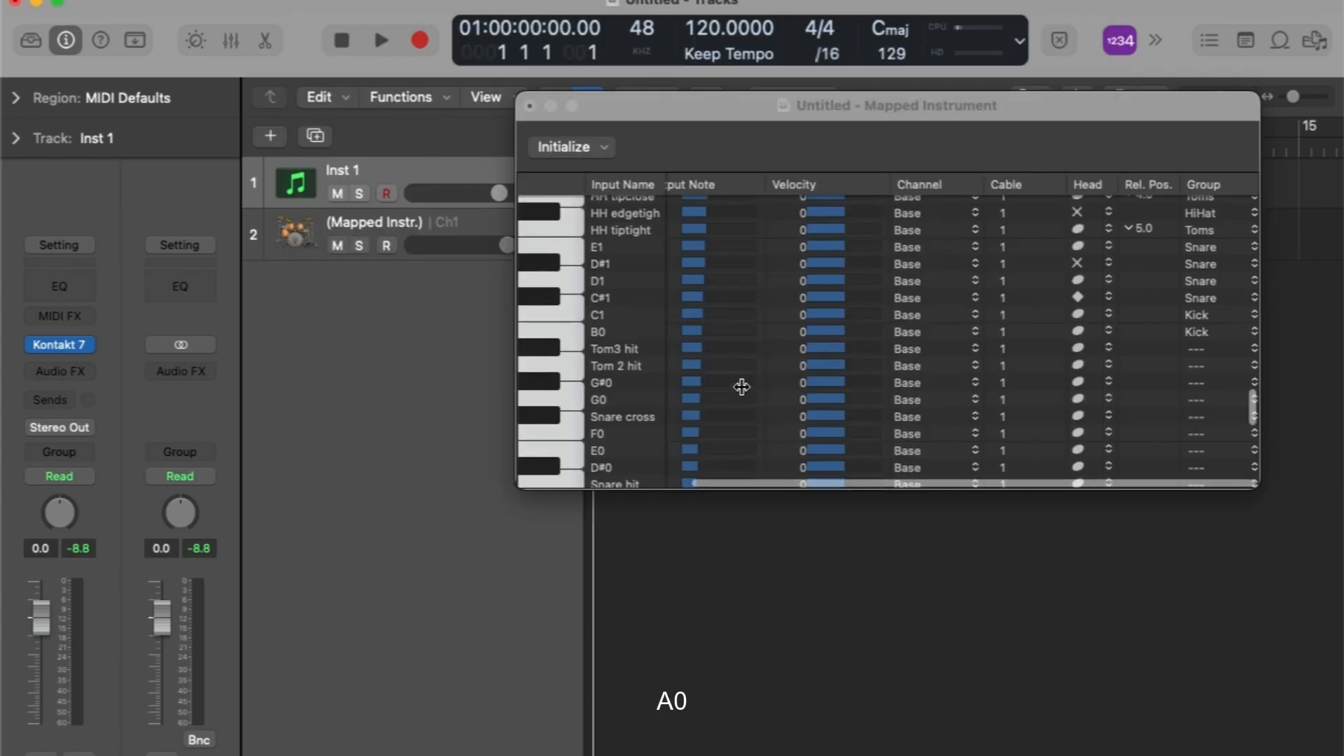
scroll(741, 387, "up", 1)
scroll(742, 387, "down", 10)
scroll(741, 387, "up", 6)
scroll(741, 388, "up", 3)
scroll(741, 387, "down", 1)
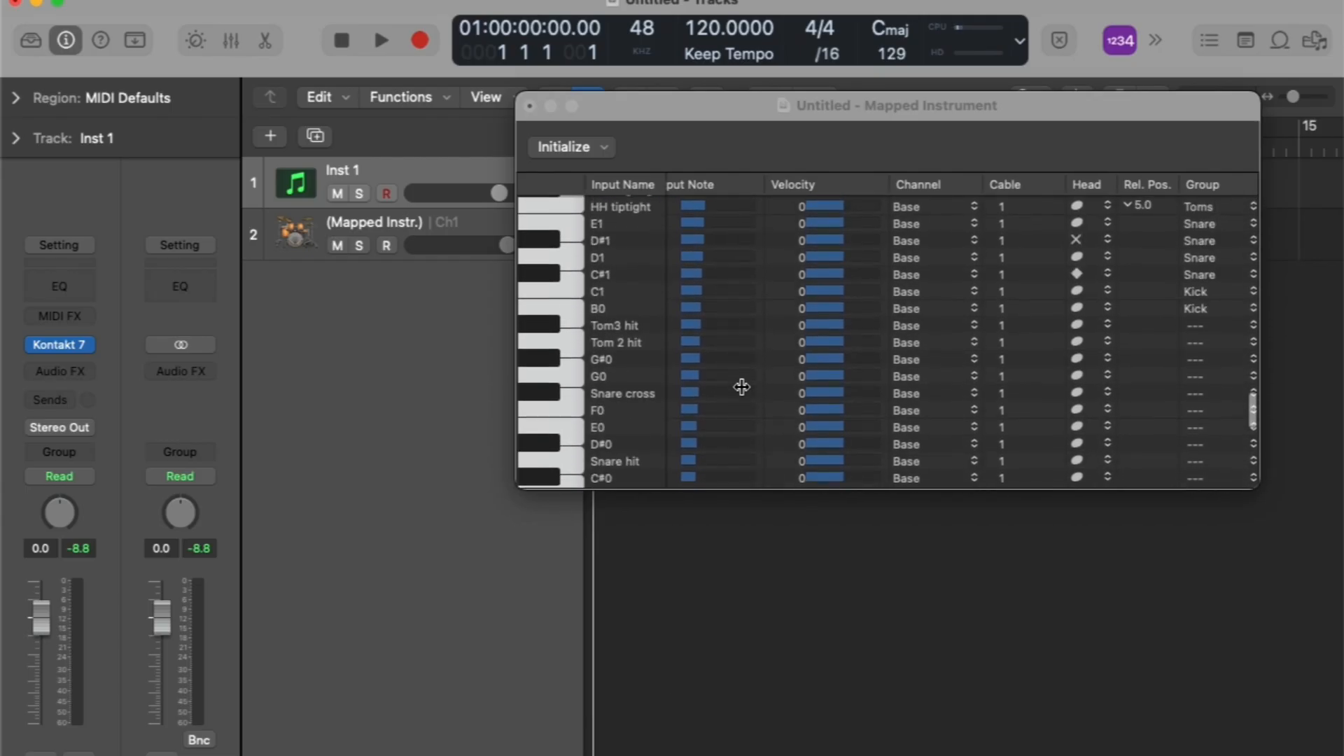
scroll(742, 387, "down", 1)
scroll(643, 336, "left", 2)
scroll(643, 336, "up", 1)
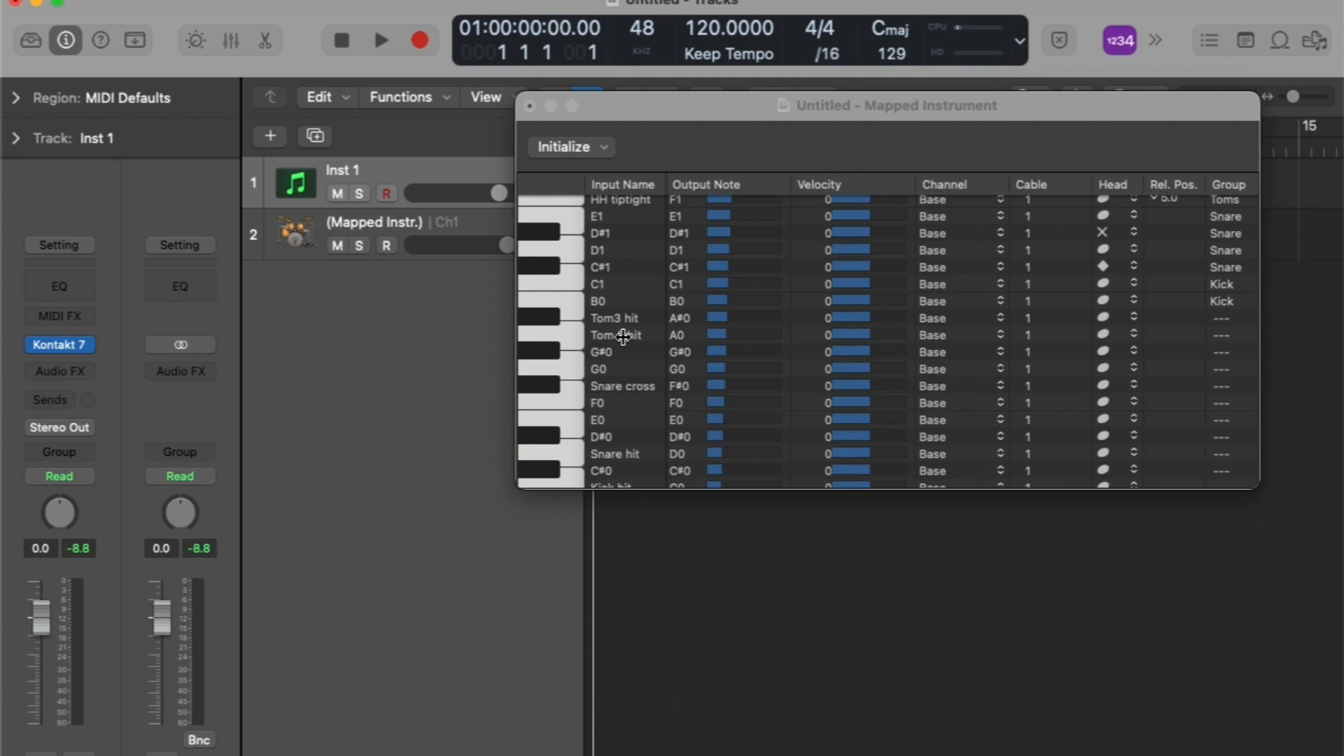
double_click(623, 337)
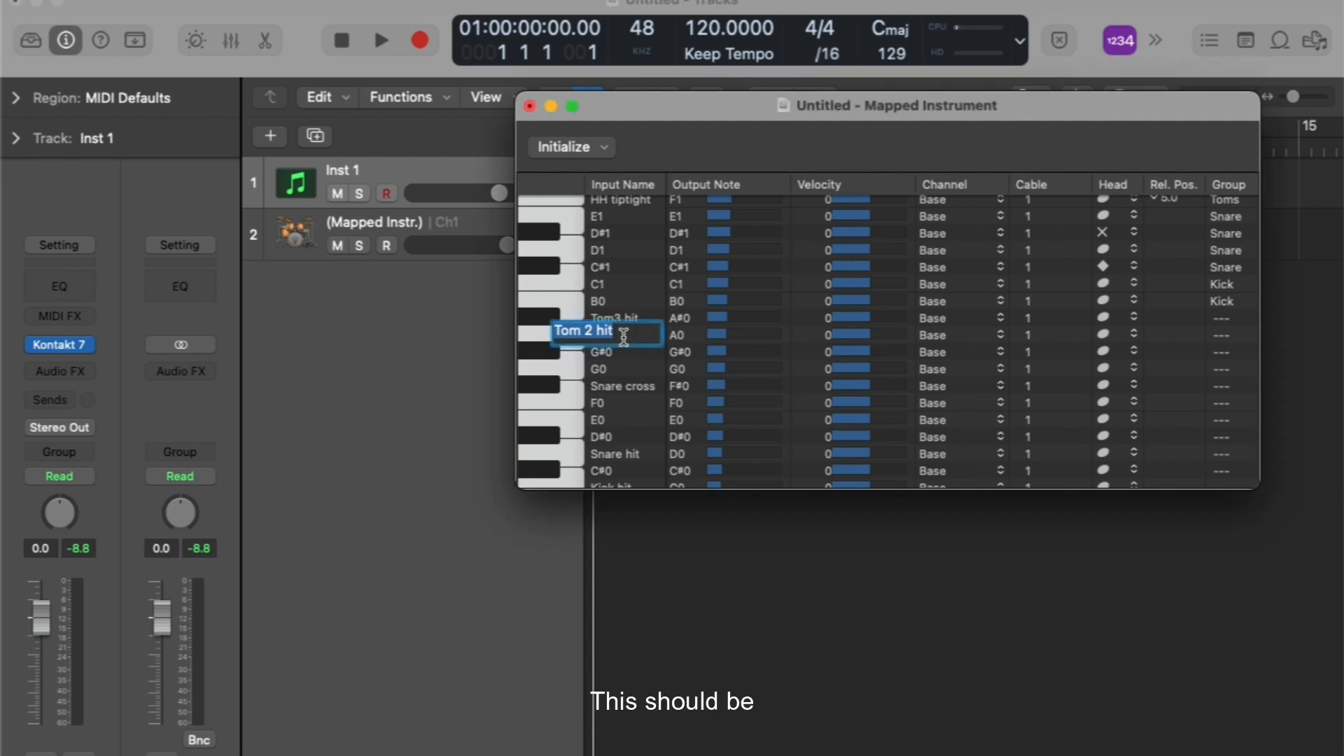
key("Left")
key("Right")
key("Right")
key("Right")
key("Right")
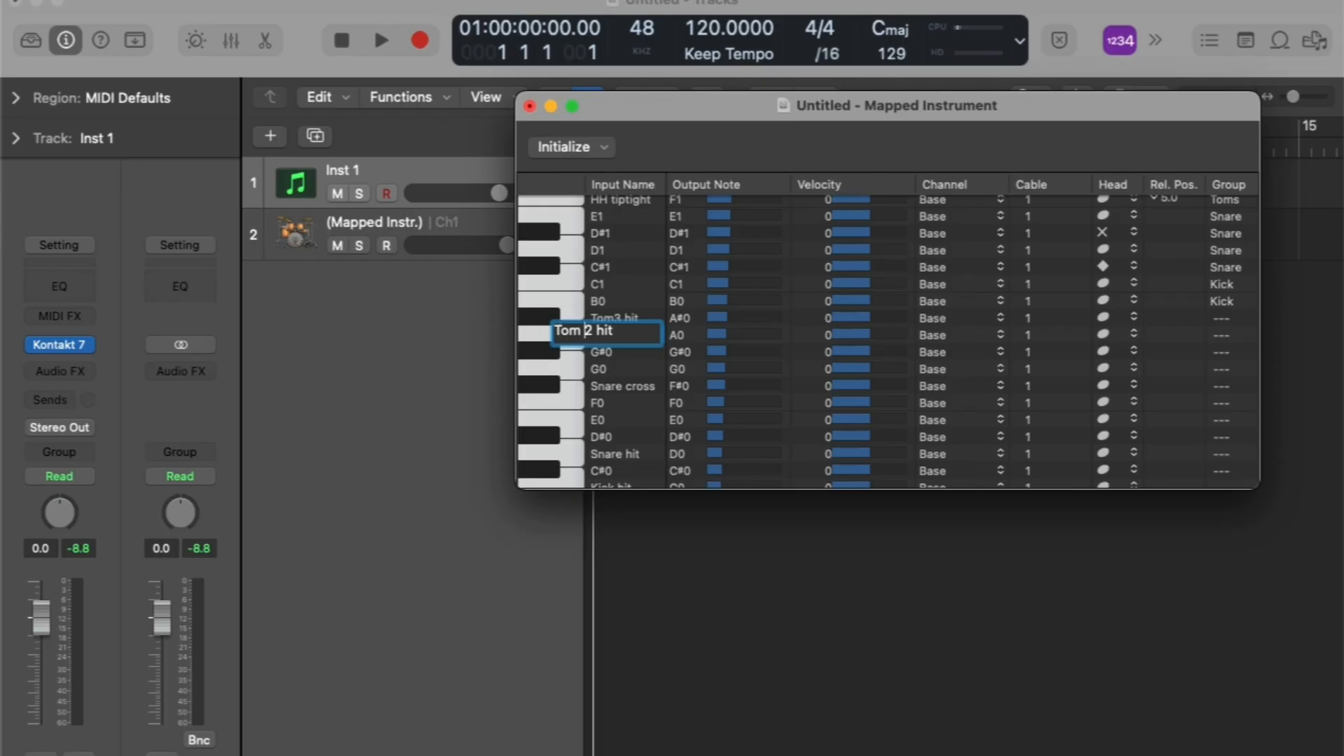
key("BackSpace")
Step: Replace the tom number in the input name of note A#0, making it "Tom hit2"
double_click(630, 306)
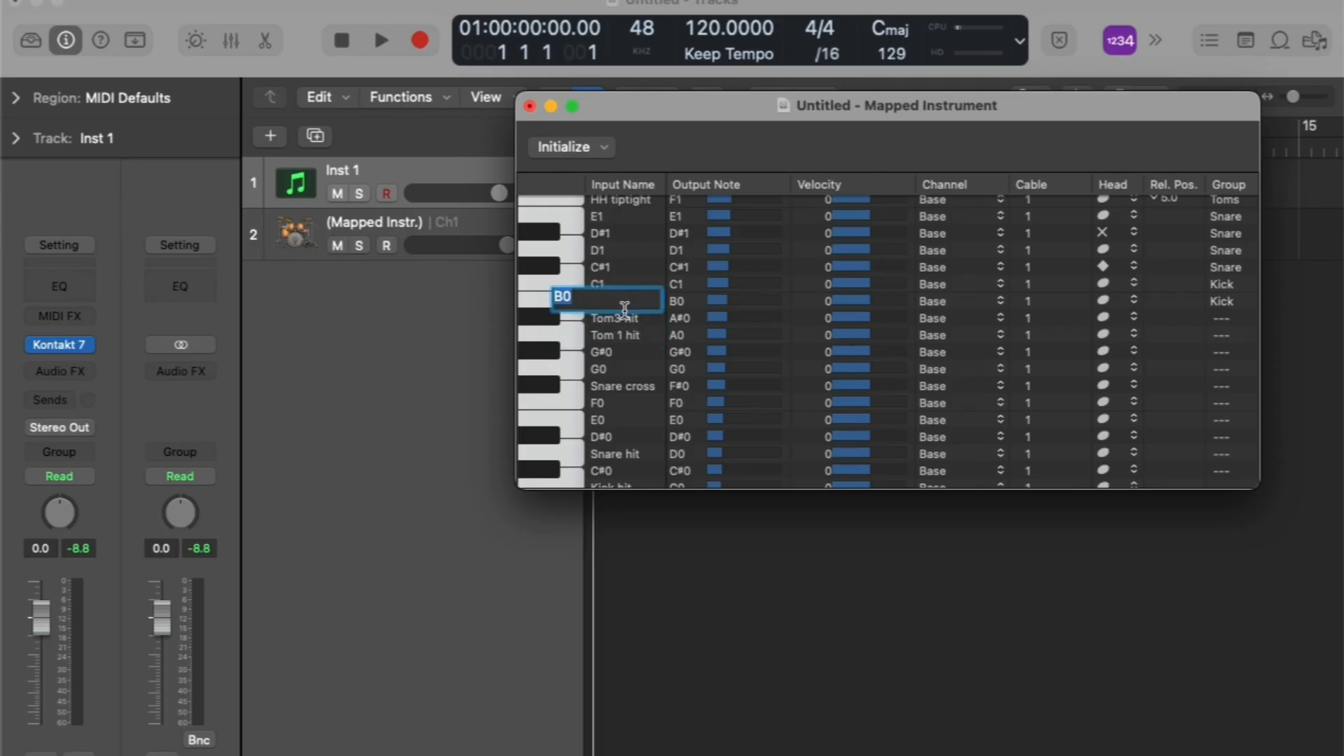
double_click(623, 321)
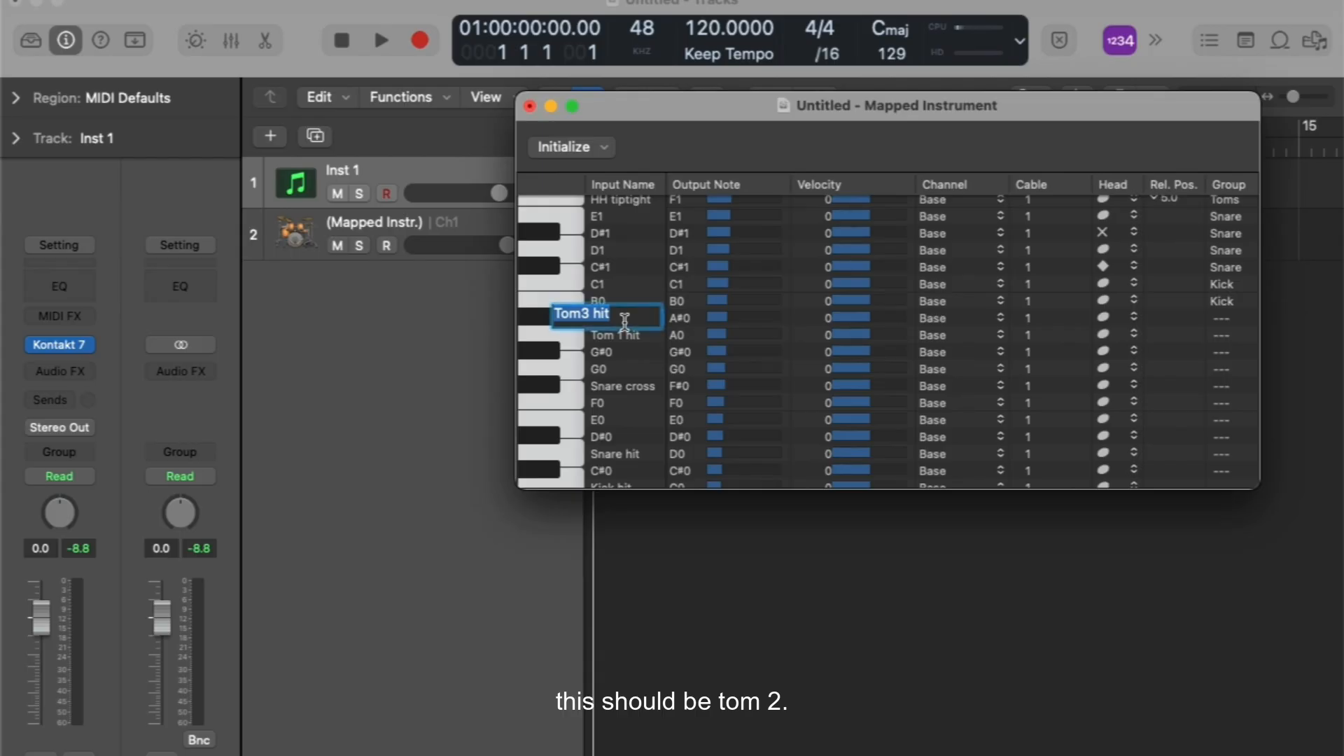
key("Left")
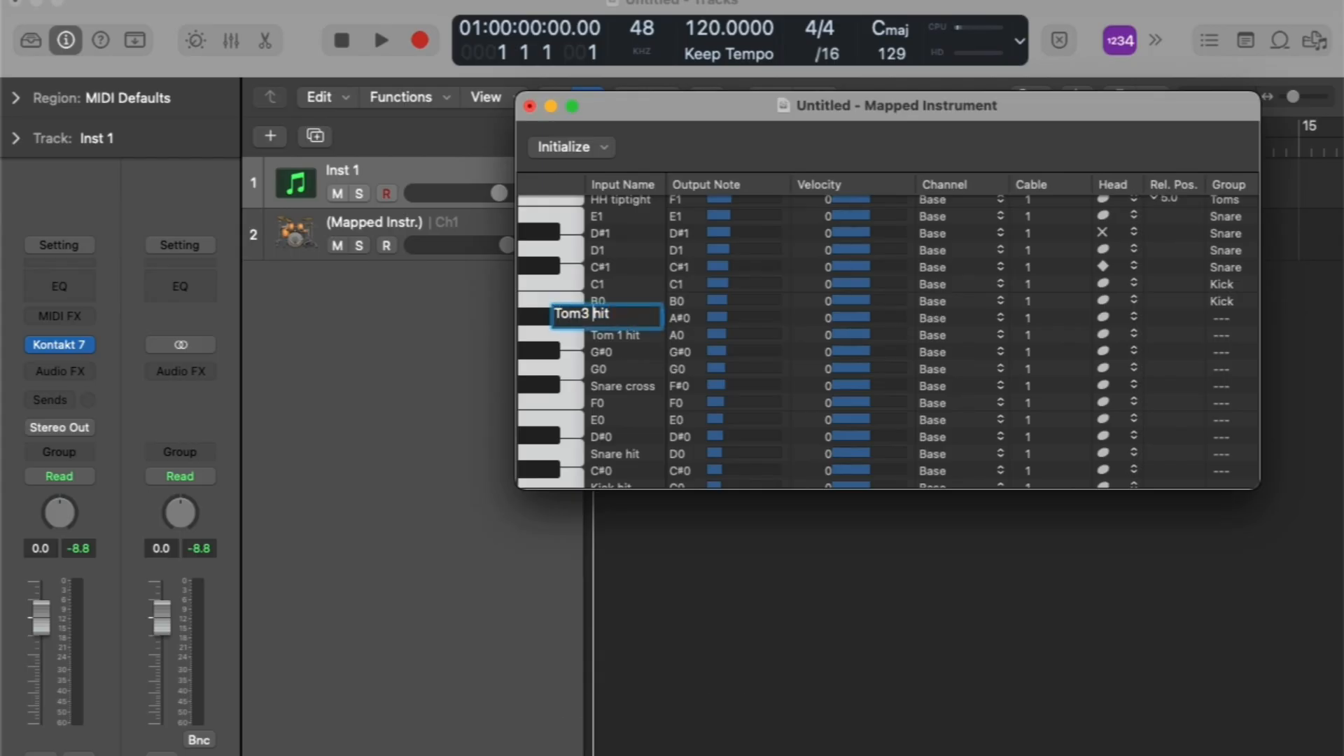
key("BackSpace")
type("2")
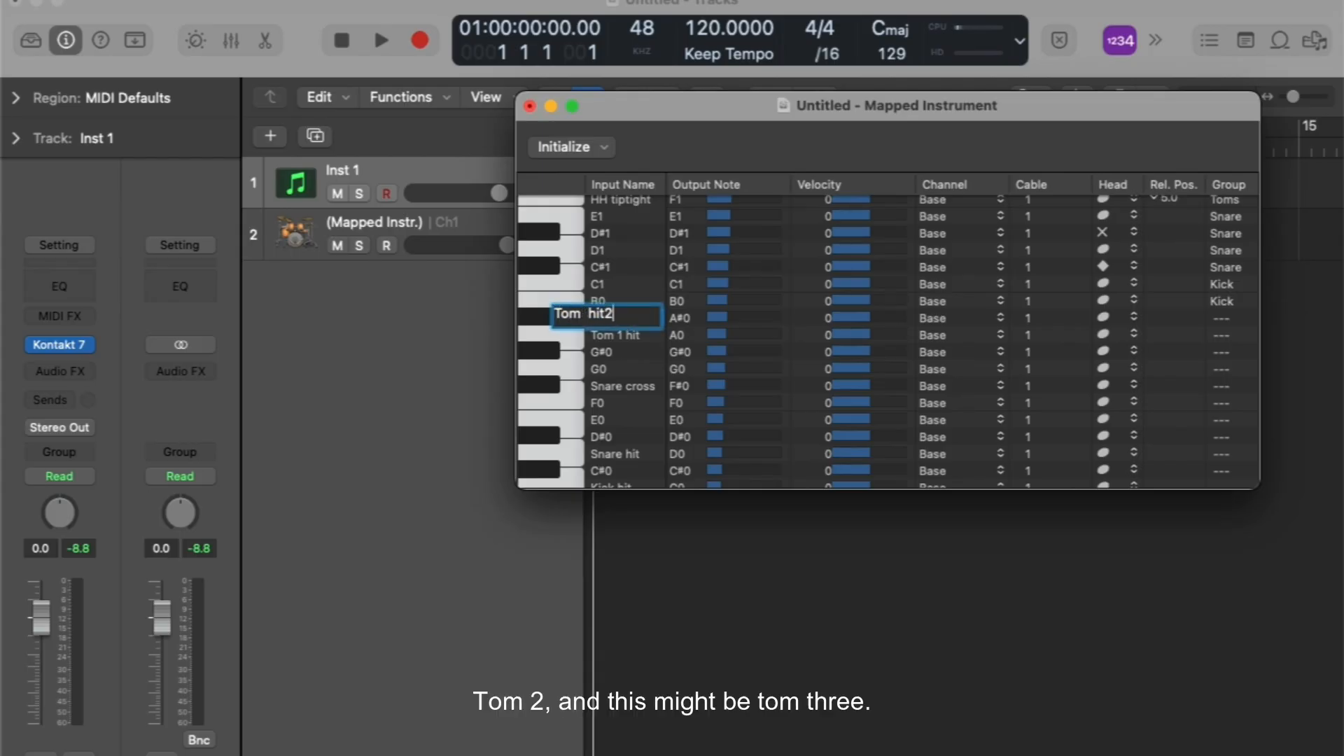
Step: Name the input note B0 "Tom 3" in the mapped instrument table
double_click(611, 299)
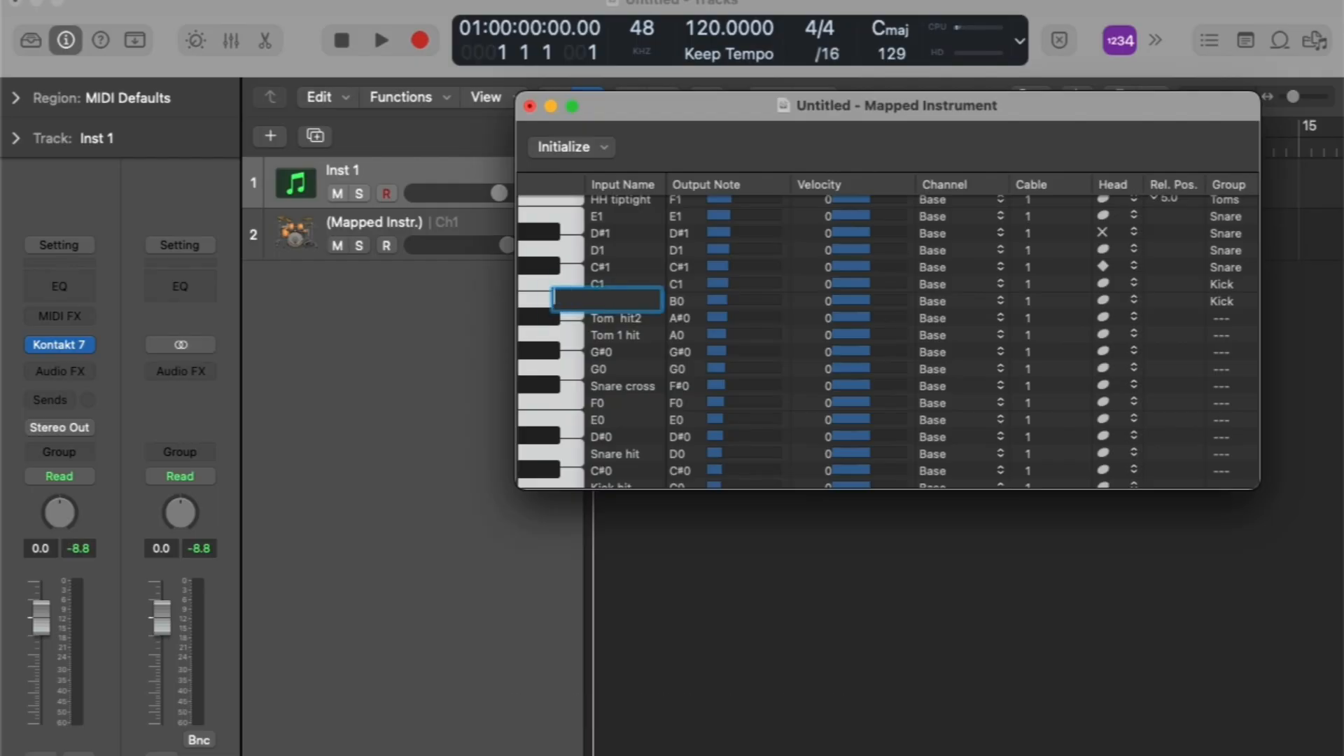
type("tom")
key("Delete")
type("Tom 3")
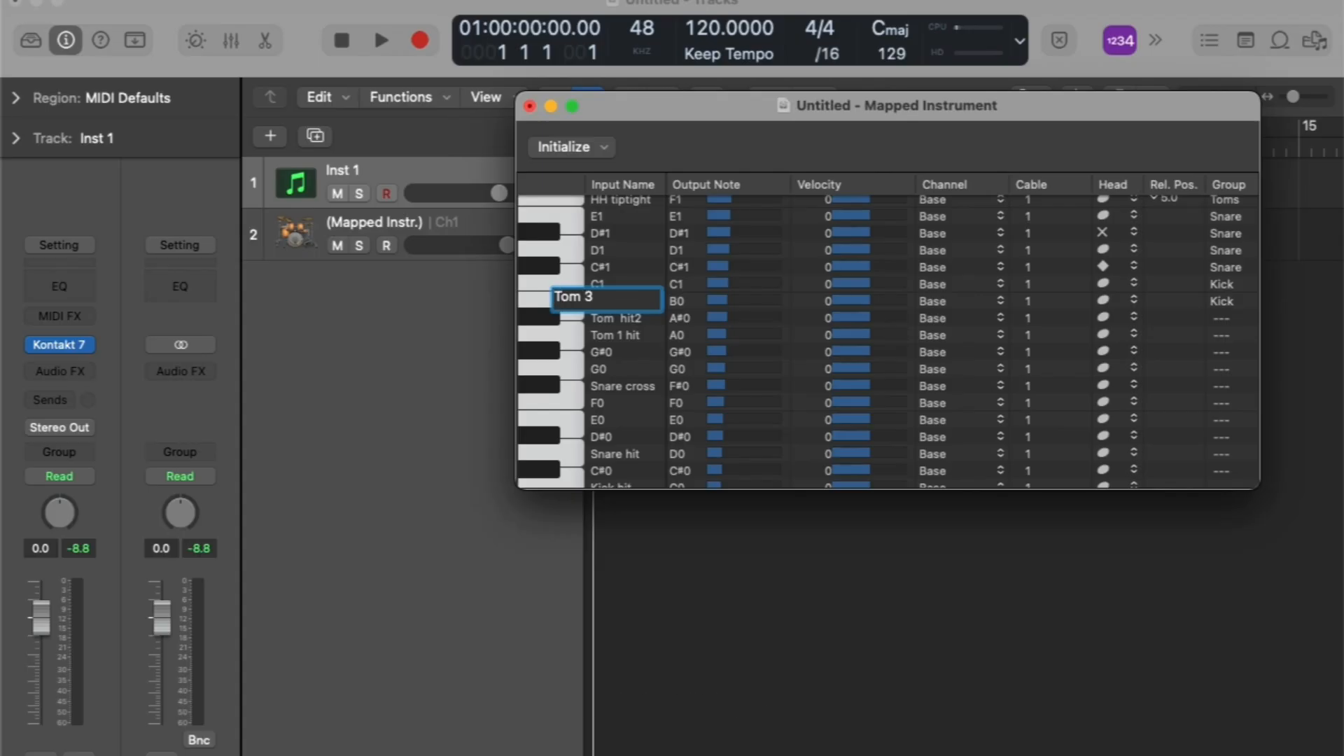
Step: Correct the input name of note A#0 to read "Tom 2 hit"
double_click(629, 319)
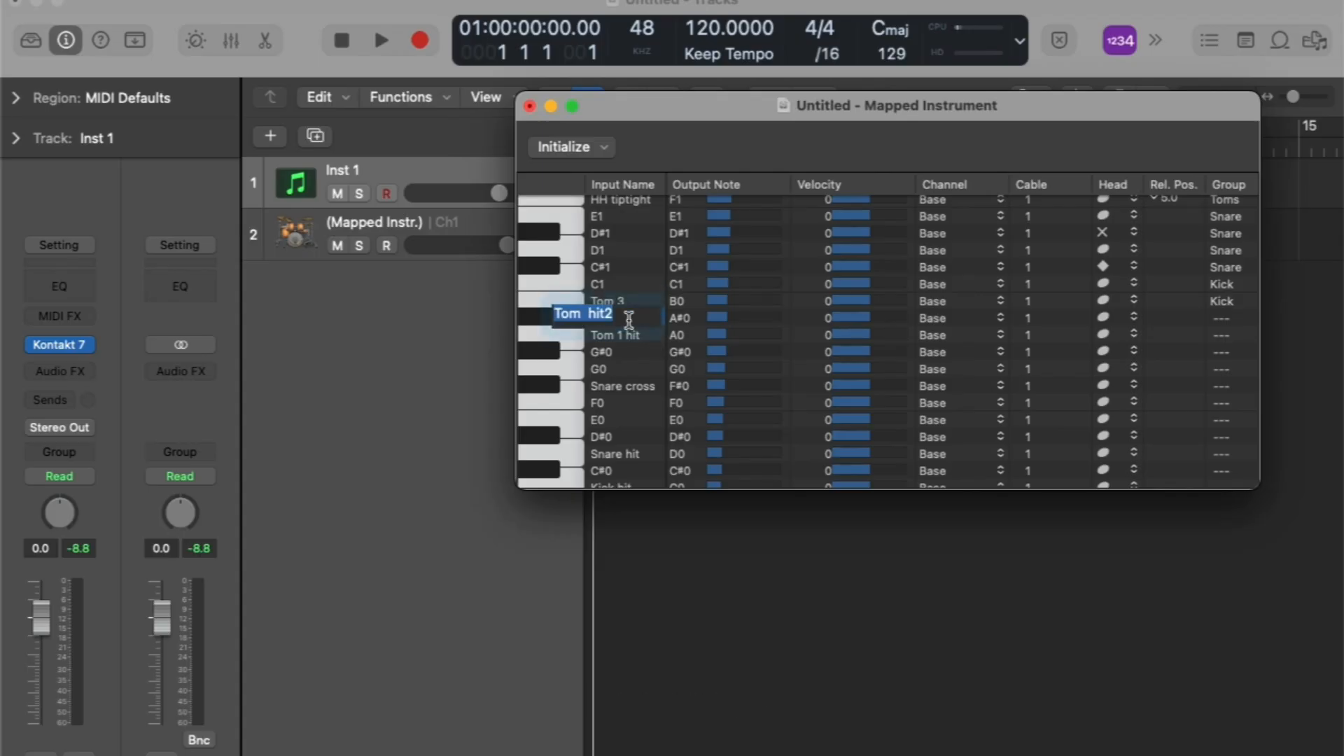
left_click(580, 316)
type("2")
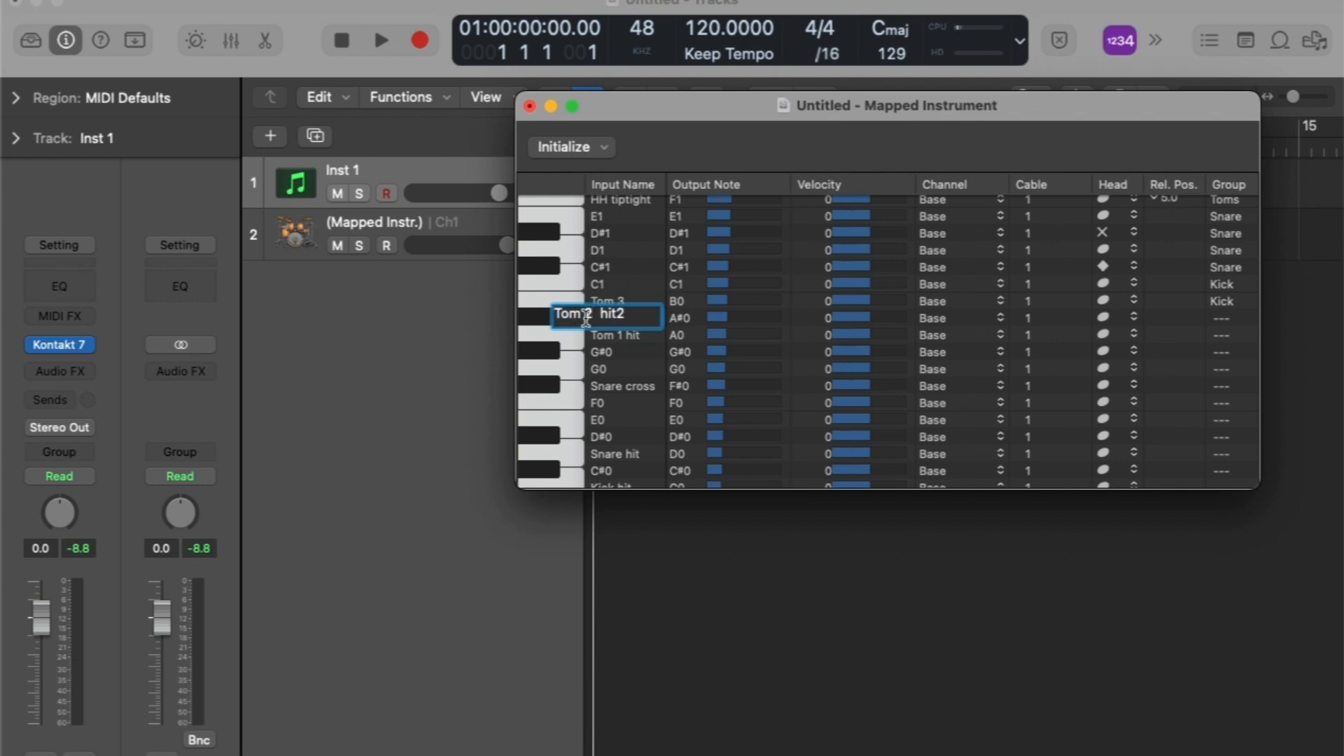
left_click(627, 320)
key("BackSpace")
Step: Extend the input name of note B0 to "Tom 3 hit"
double_click(630, 296)
left_click(627, 298)
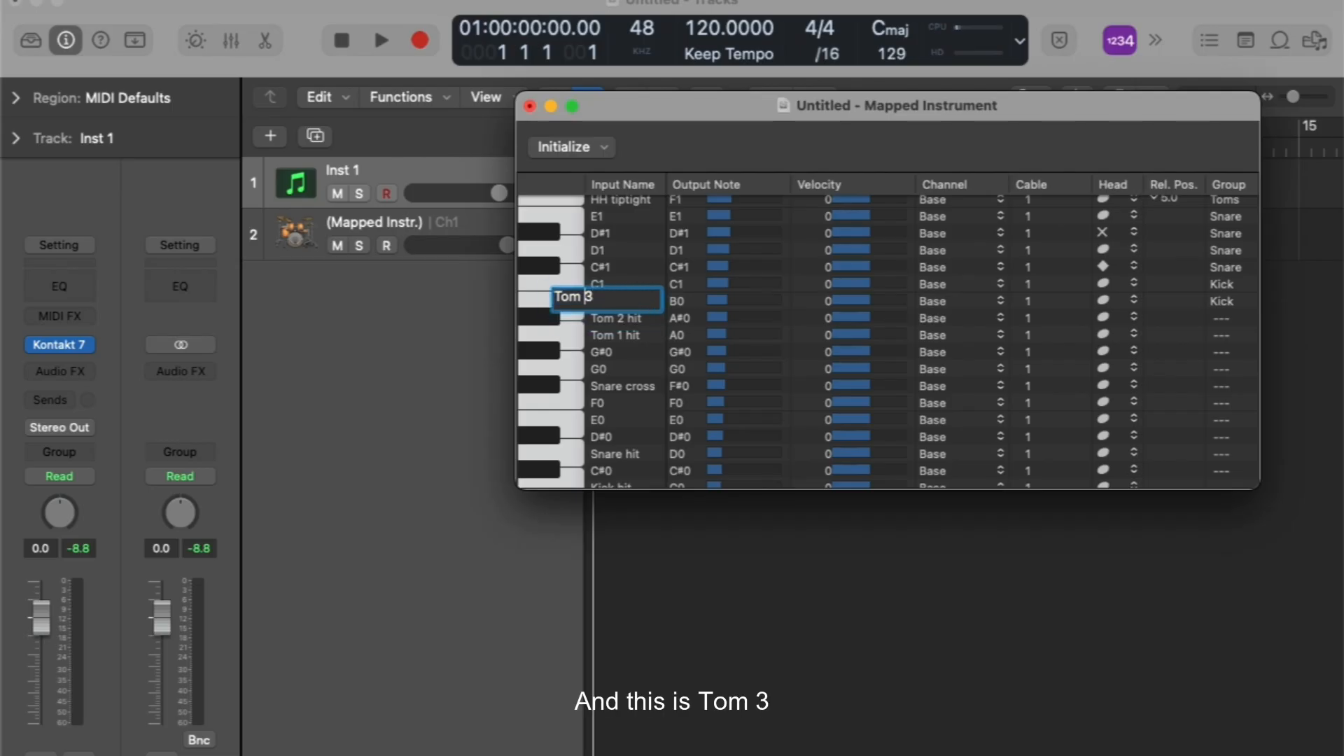
key("Return")
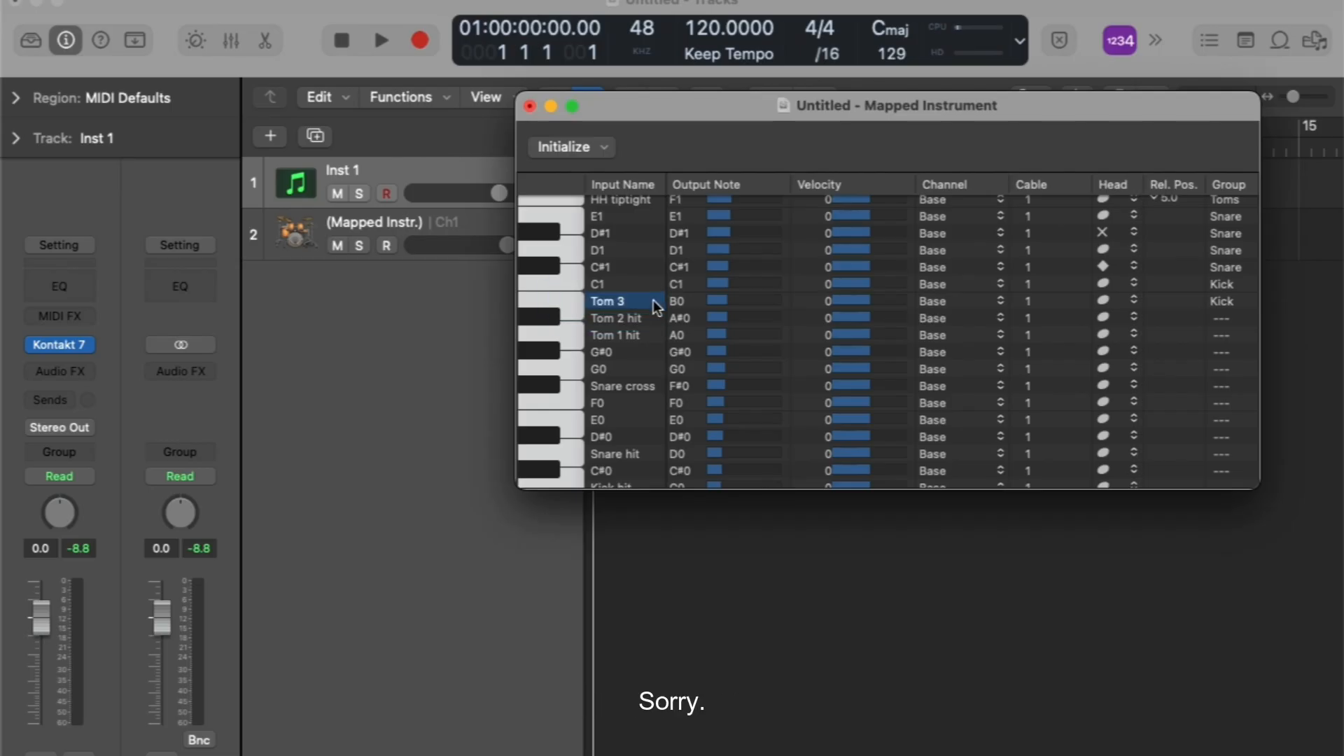
double_click(628, 301)
left_click(628, 297)
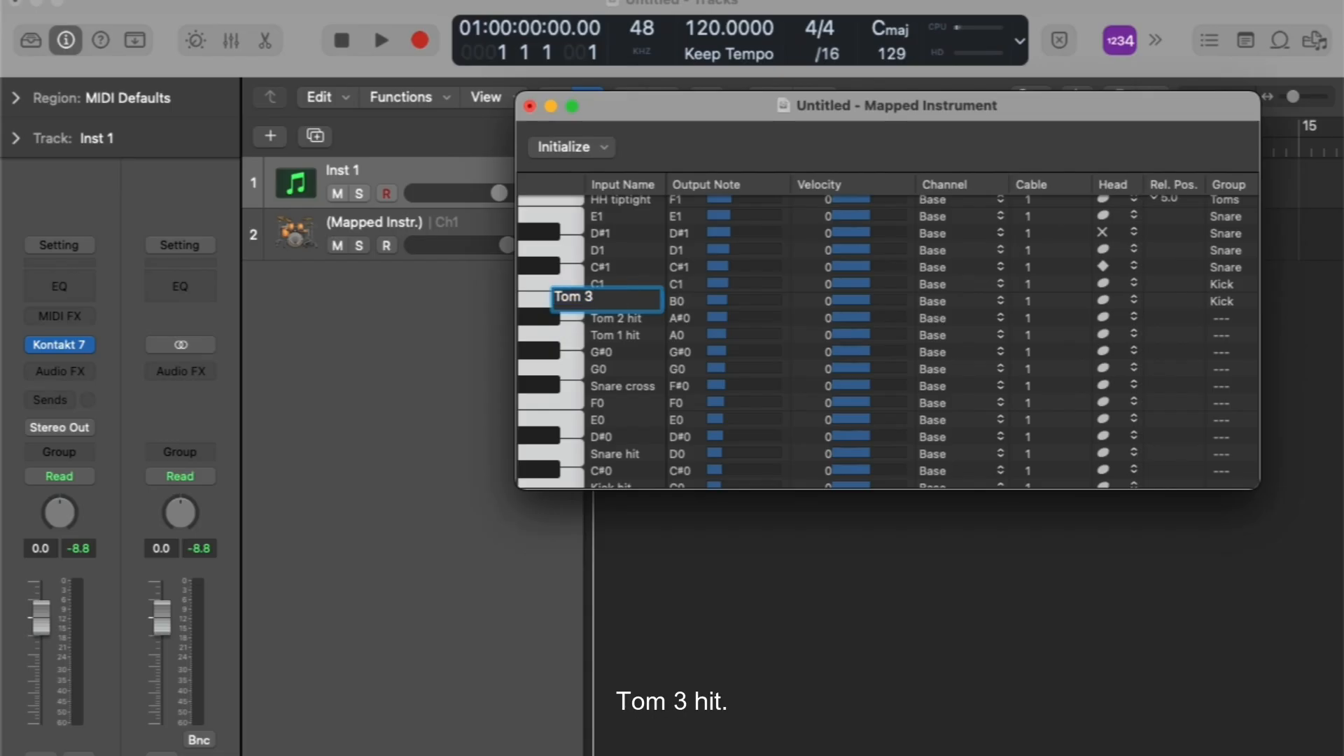
type("hit")
double_click(652, 360)
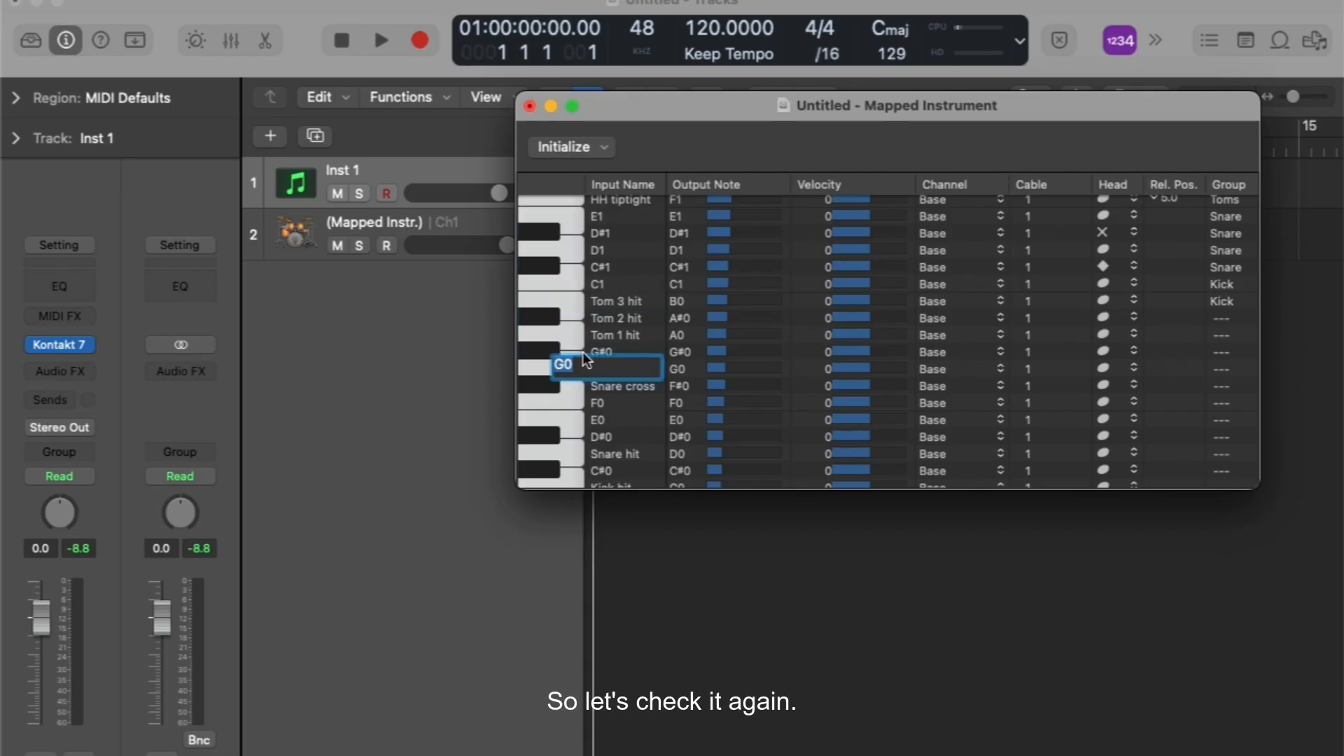
Step: Compare the tom names with Kontakt's tom note assignments on Inst 1, then close the mapped instrument table
mouse_move(68, 350)
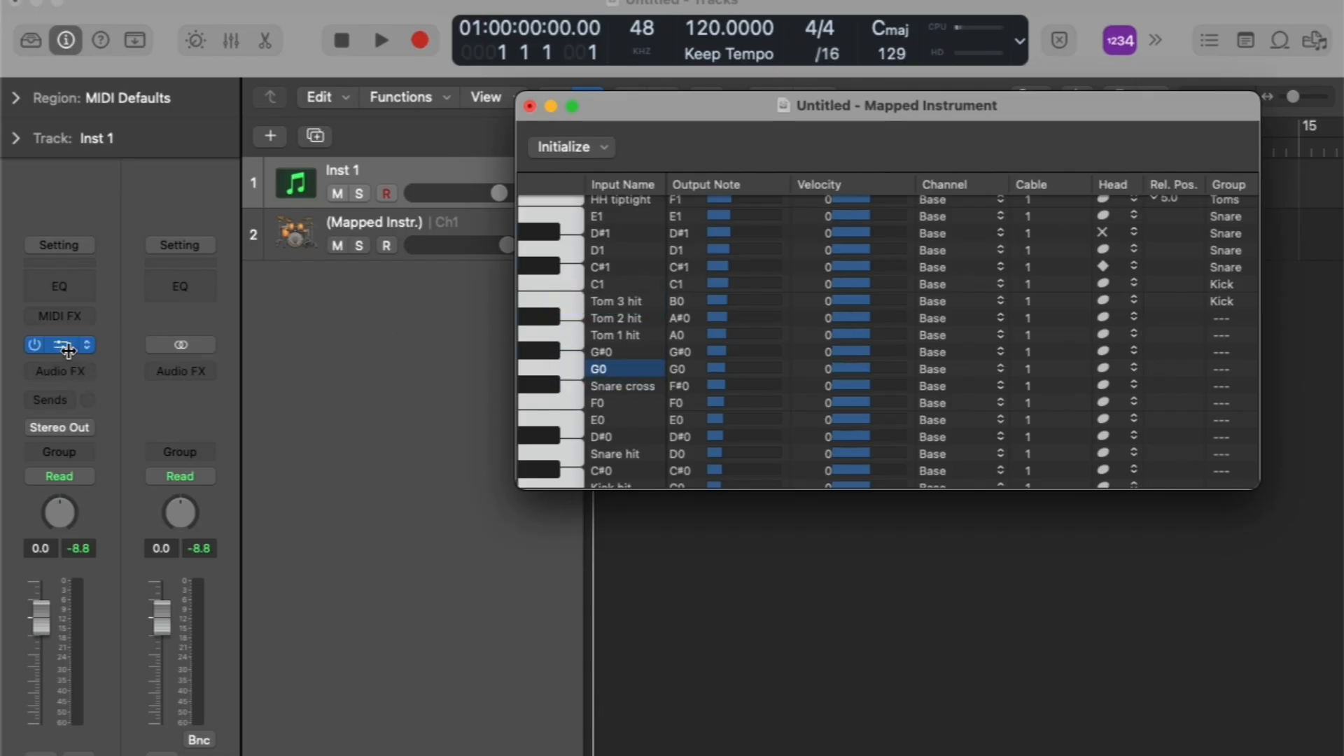
left_click(68, 350)
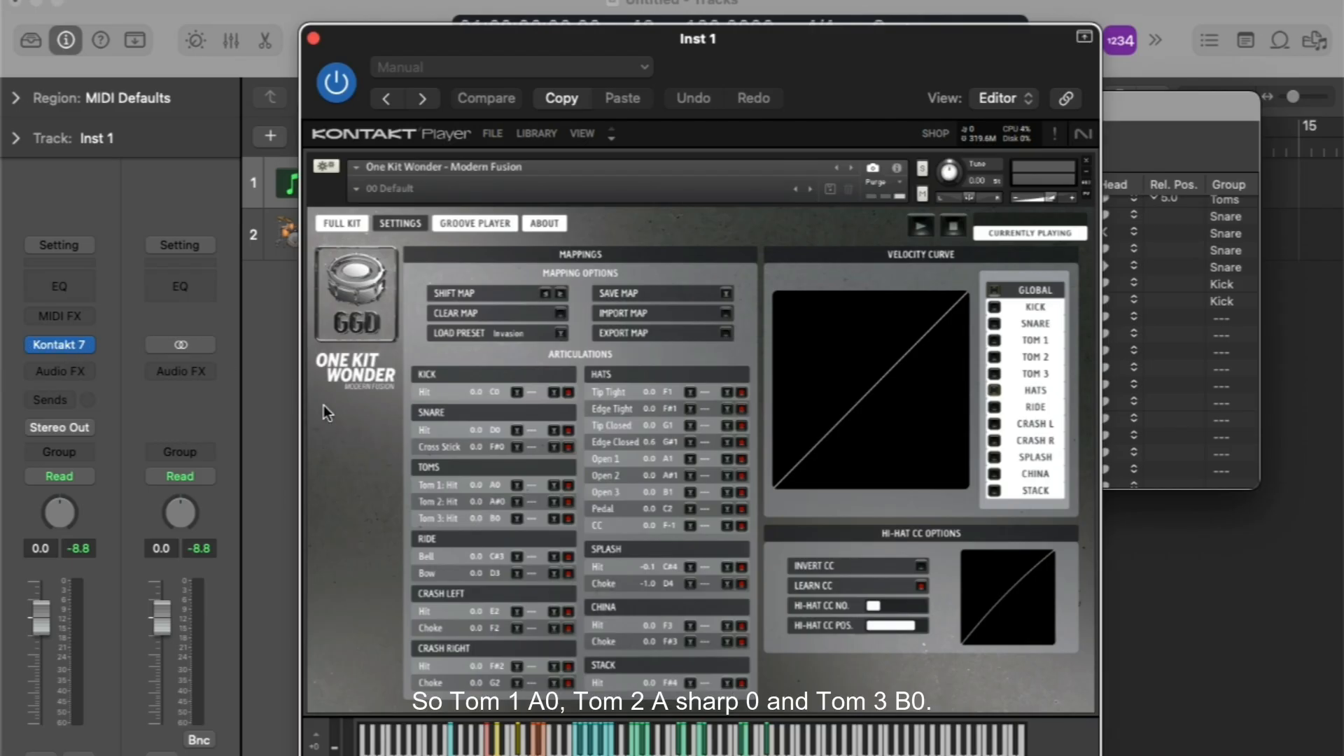
left_click(313, 39)
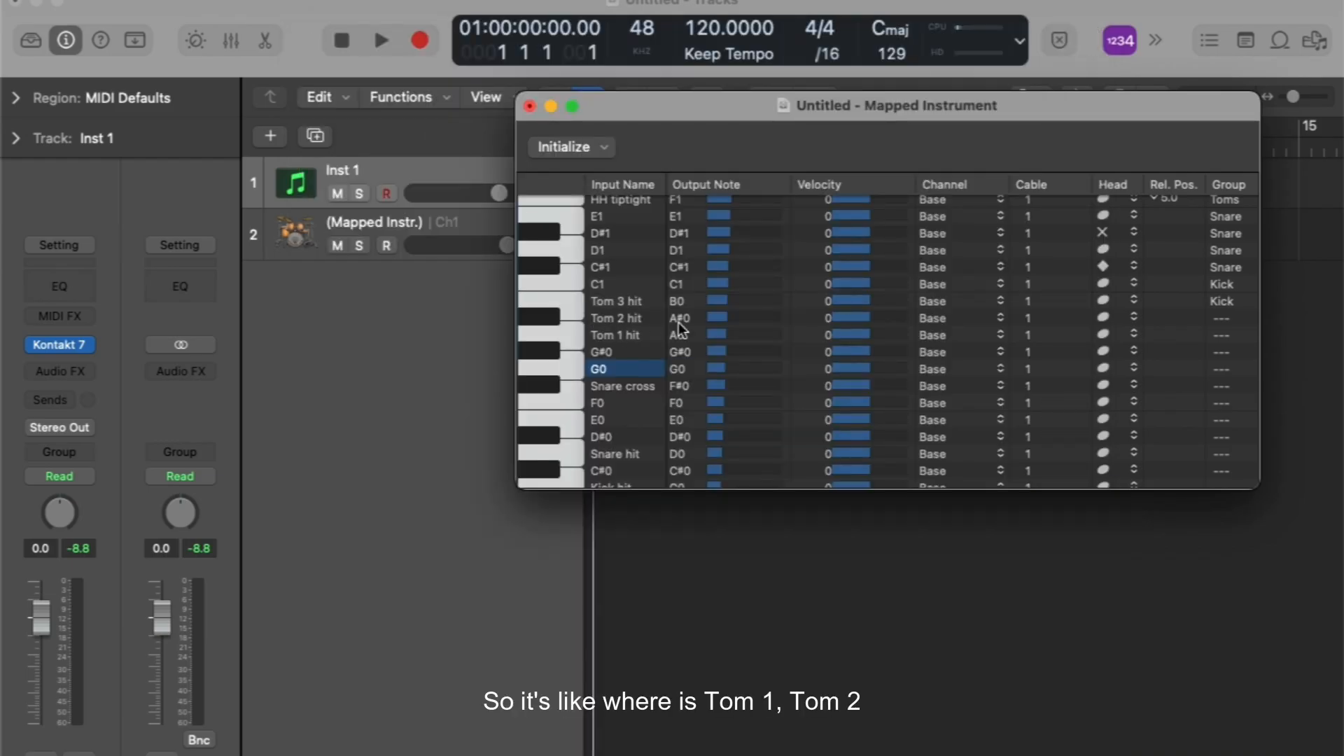
left_click(528, 107)
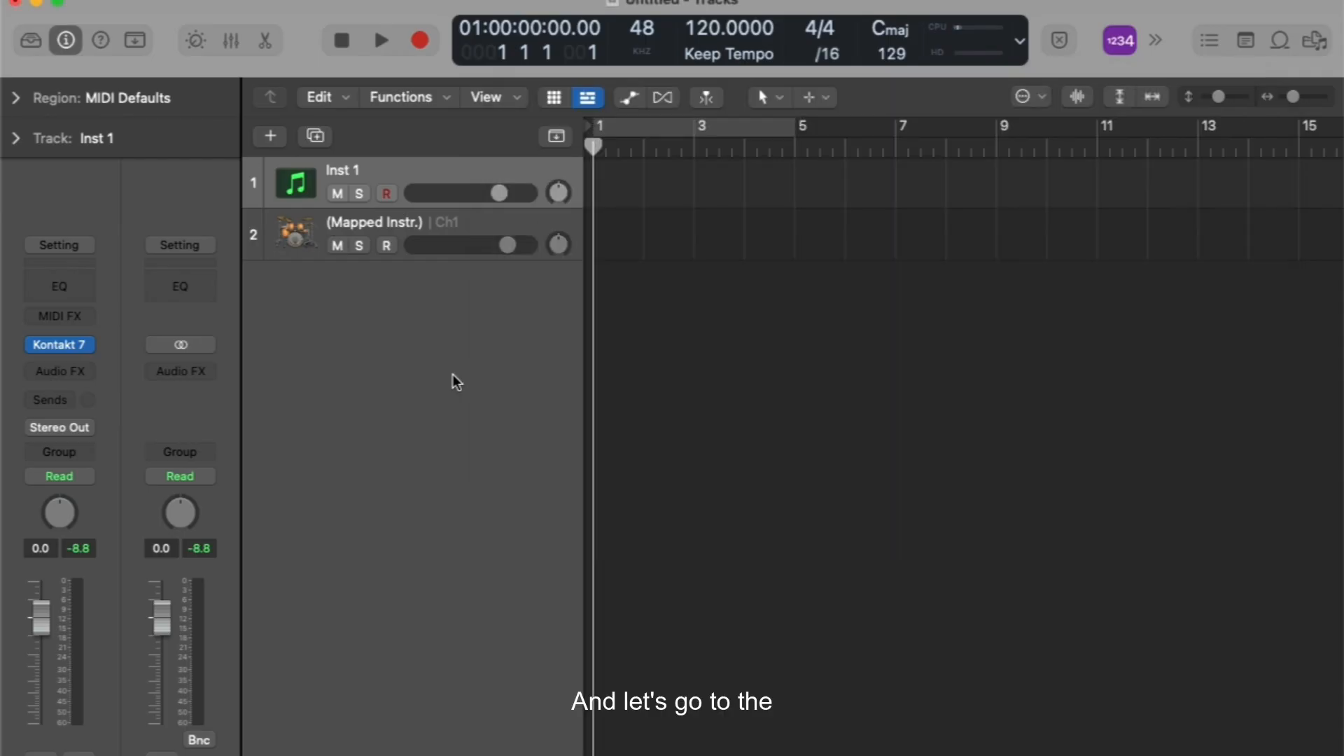
Step: Open the Piano Roll for the (Mapped Instr.) track and check the tom names along its keyboard
left_click(421, 242)
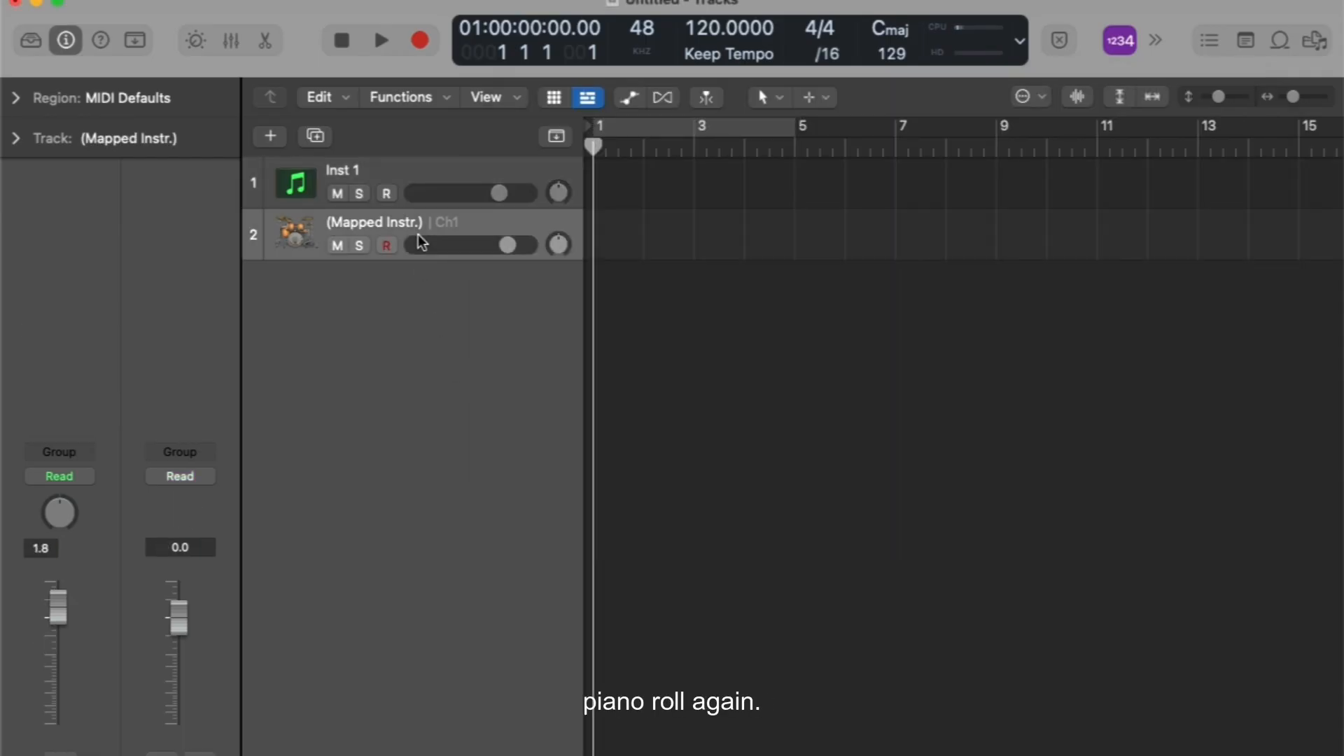
key("p")
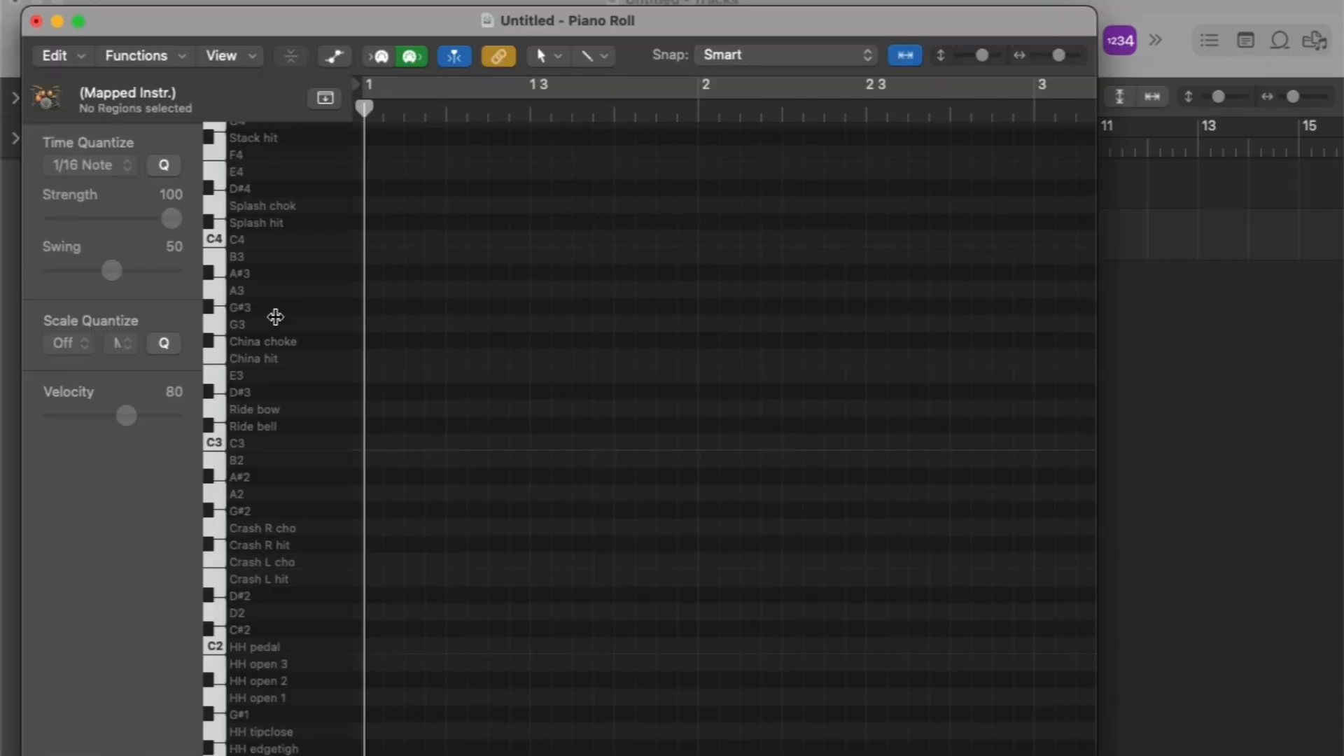
scroll(277, 319, "down", 3)
scroll(279, 323, "down", 5)
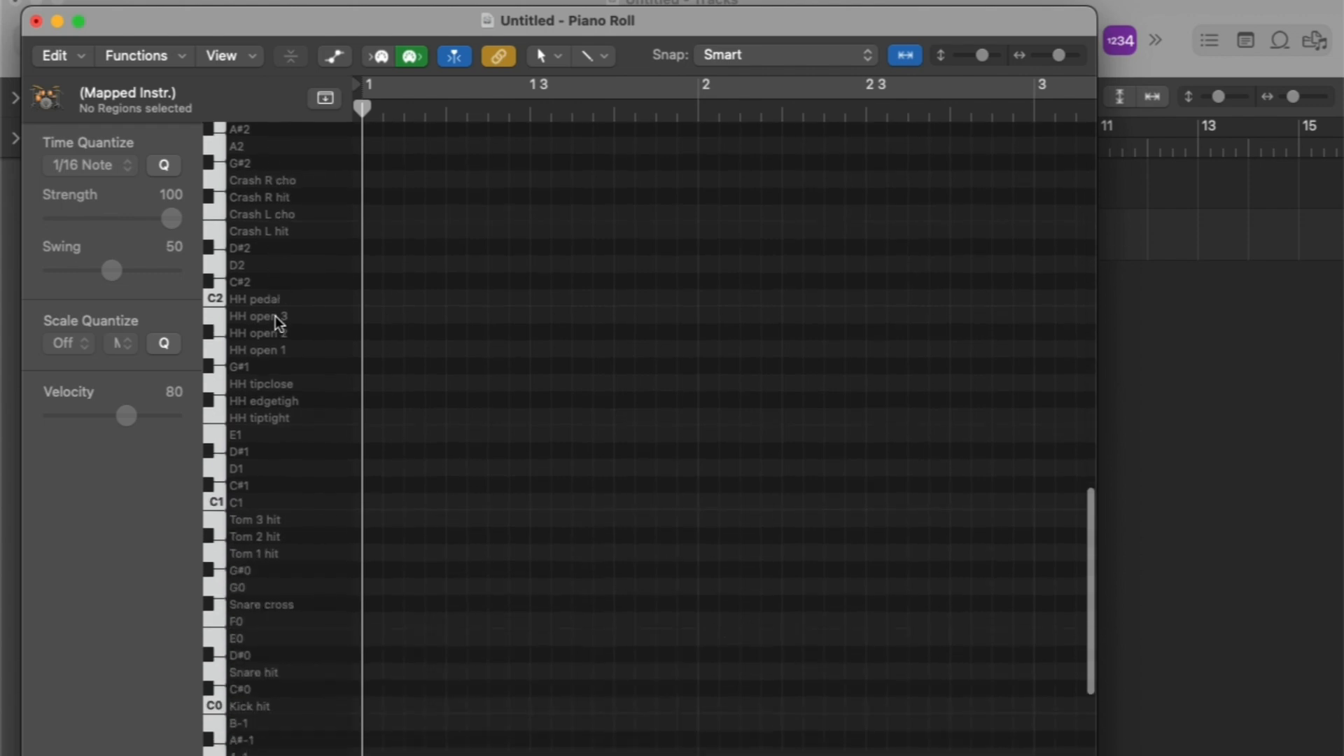
scroll(249, 378, "down", 4)
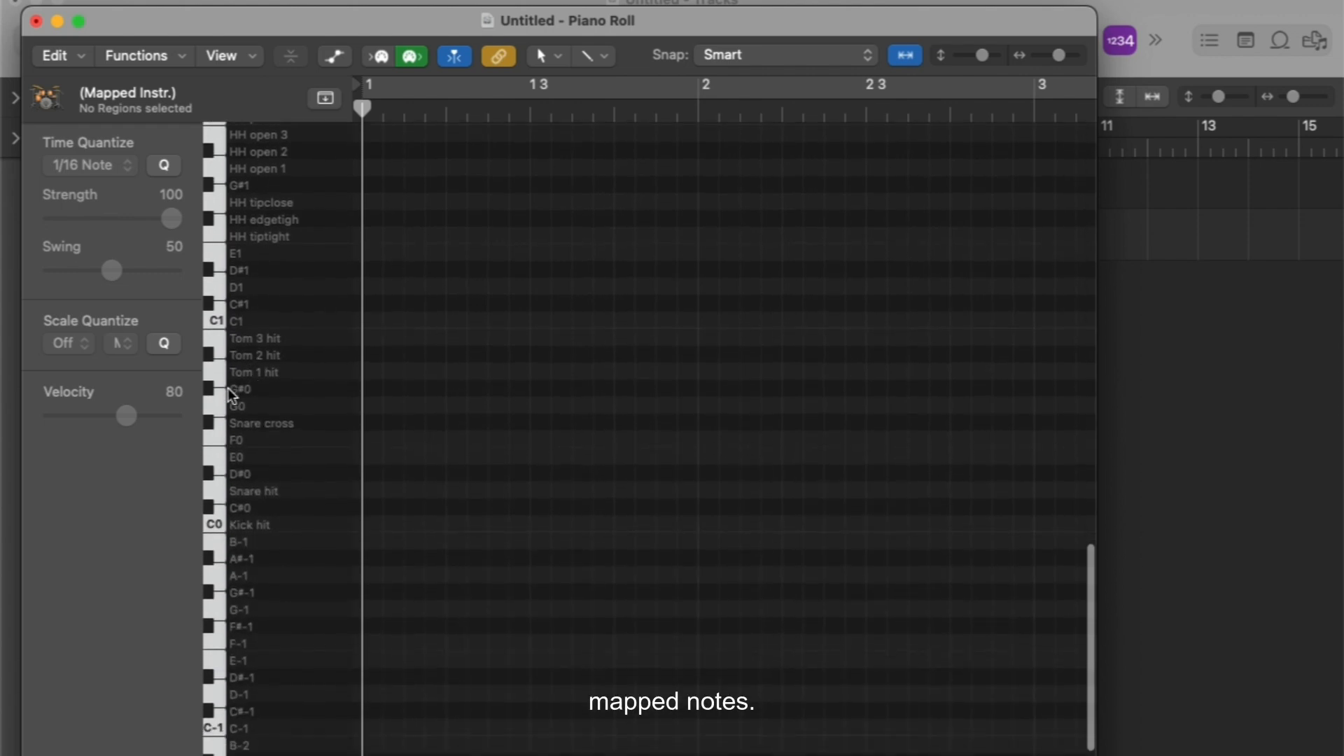
scroll(245, 403, "down", 3)
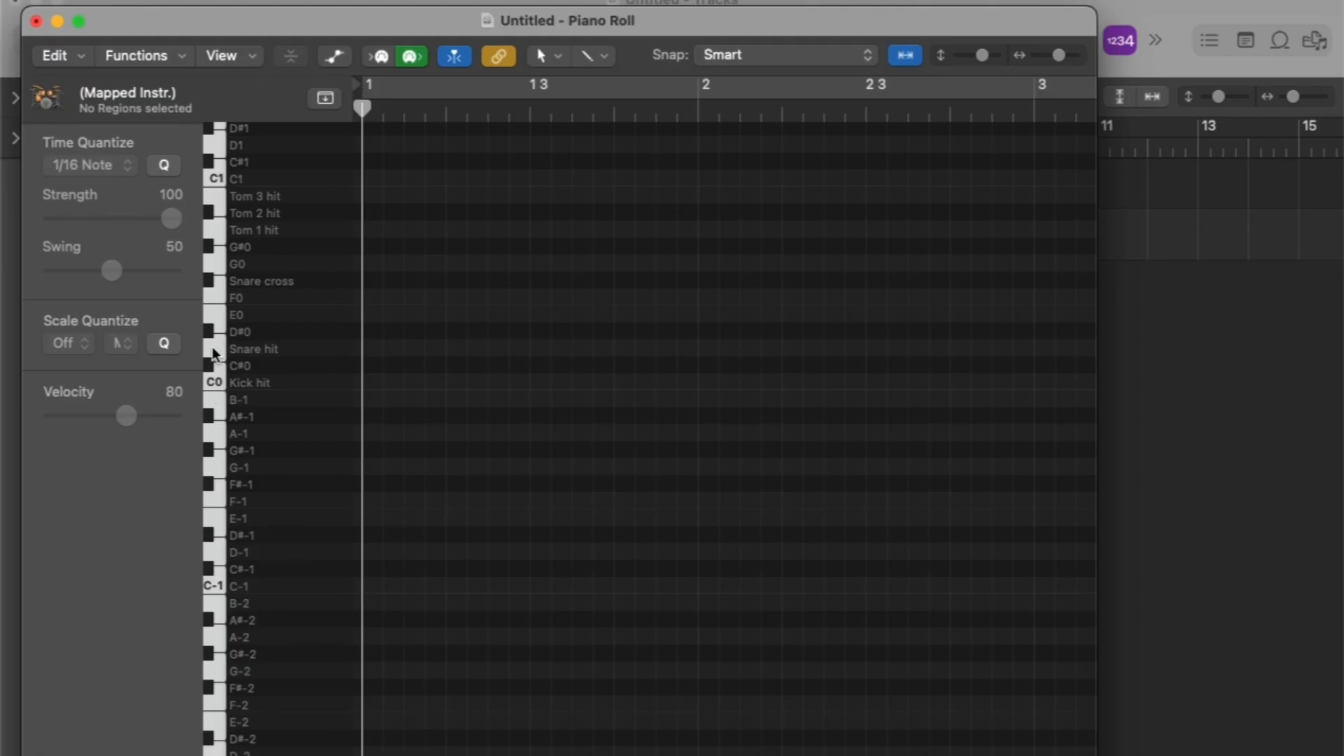
scroll(216, 359, "up", 2)
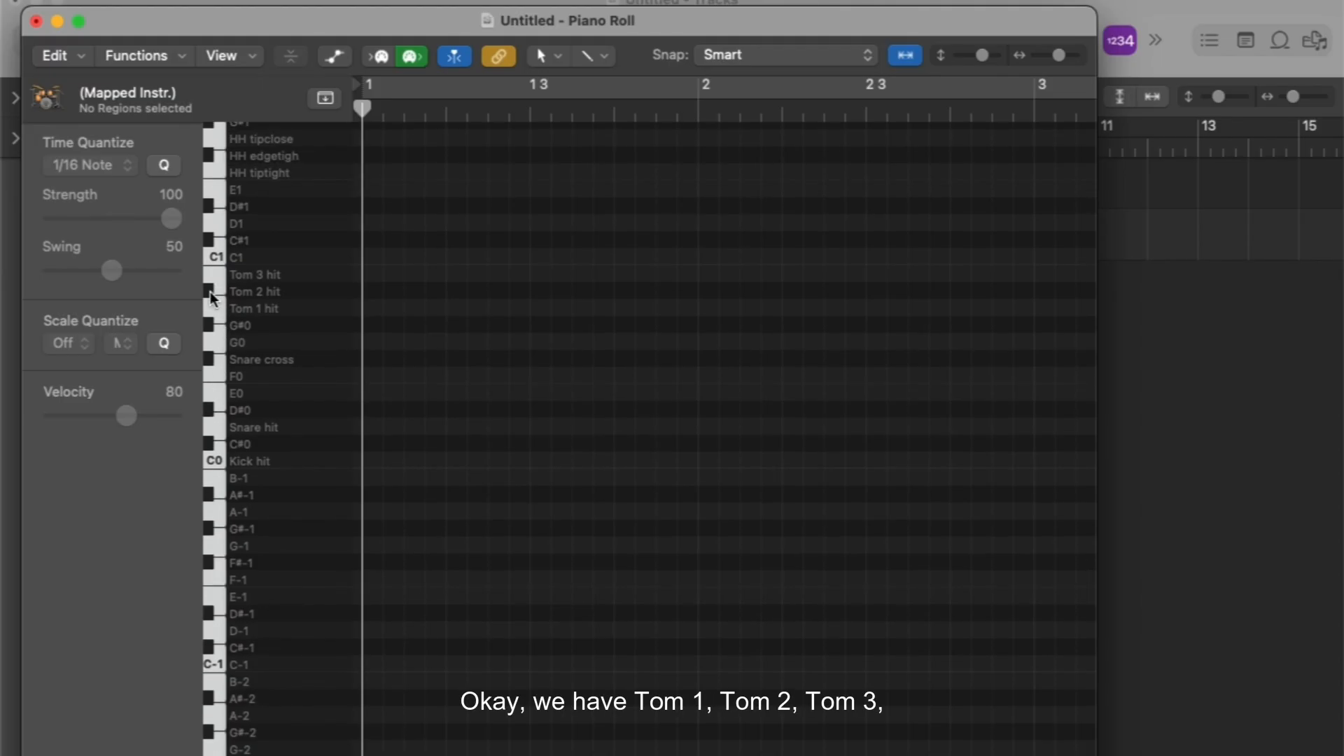
Step: Review the cymbal, hi-hat, tom, snare and kick names along the Piano Roll keyboard
scroll(216, 291, "up", 7)
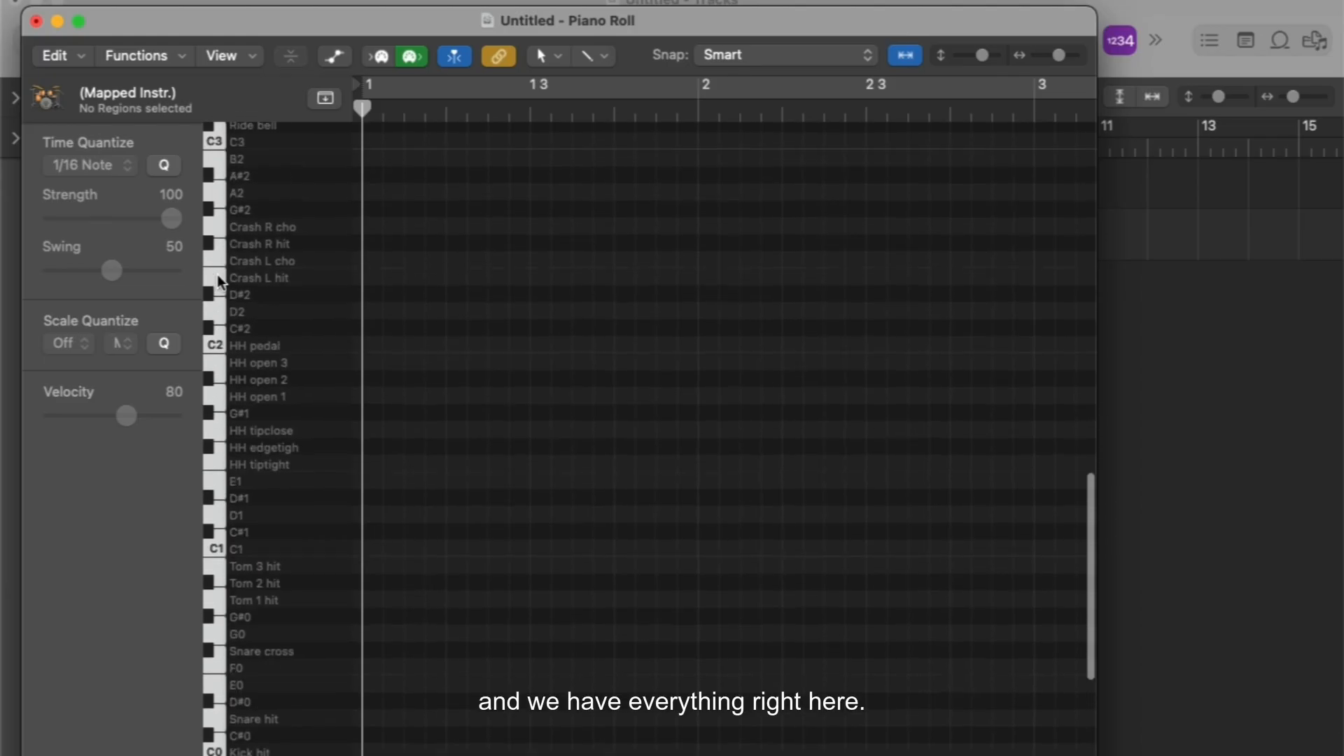
scroll(219, 282, "down", 4)
scroll(220, 282, "down", 4)
scroll(219, 282, "down", 2)
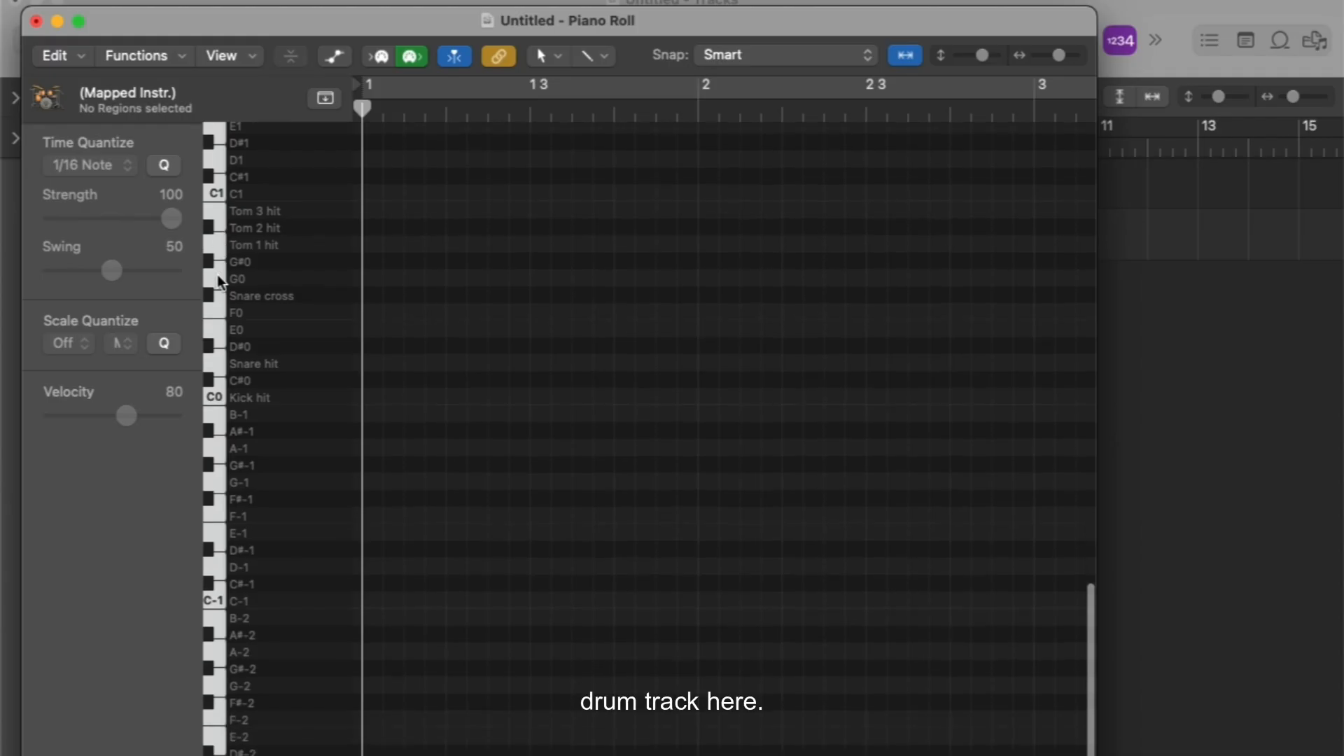
scroll(263, 328, "down", 1)
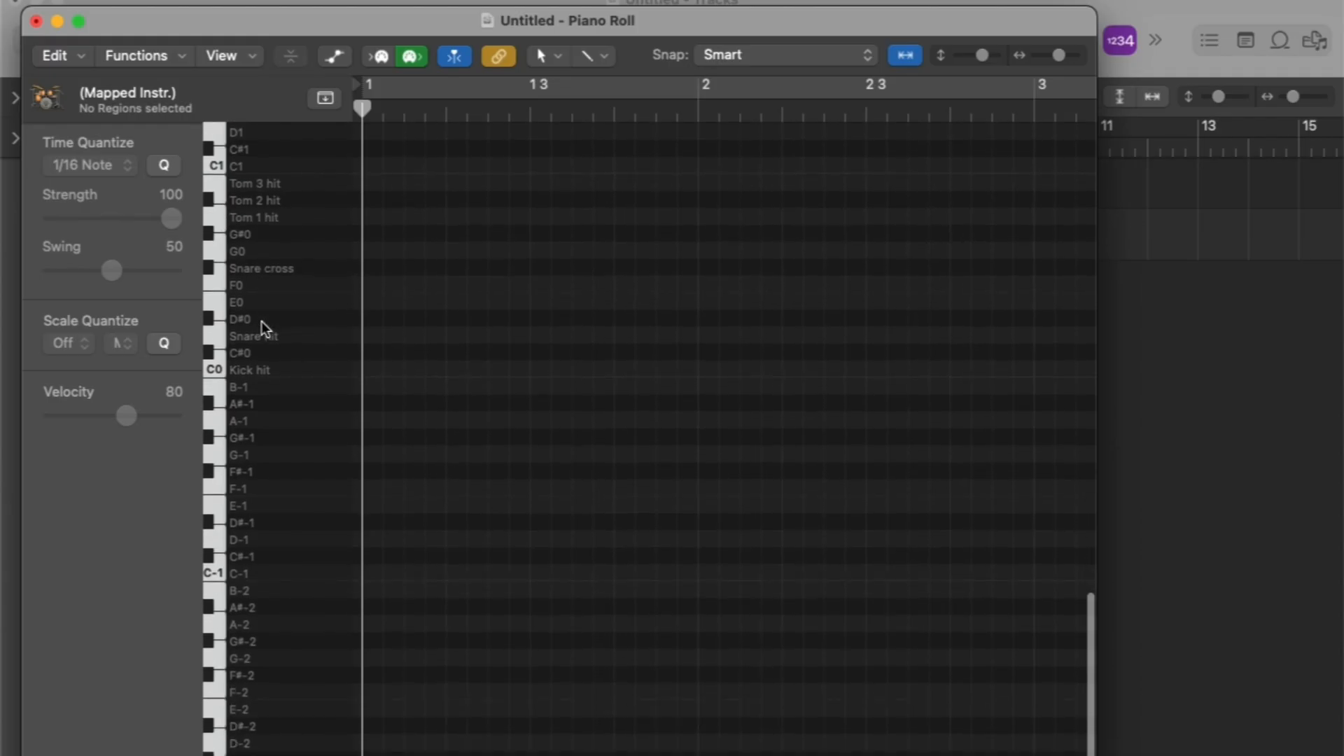
scroll(263, 328, "up", 1)
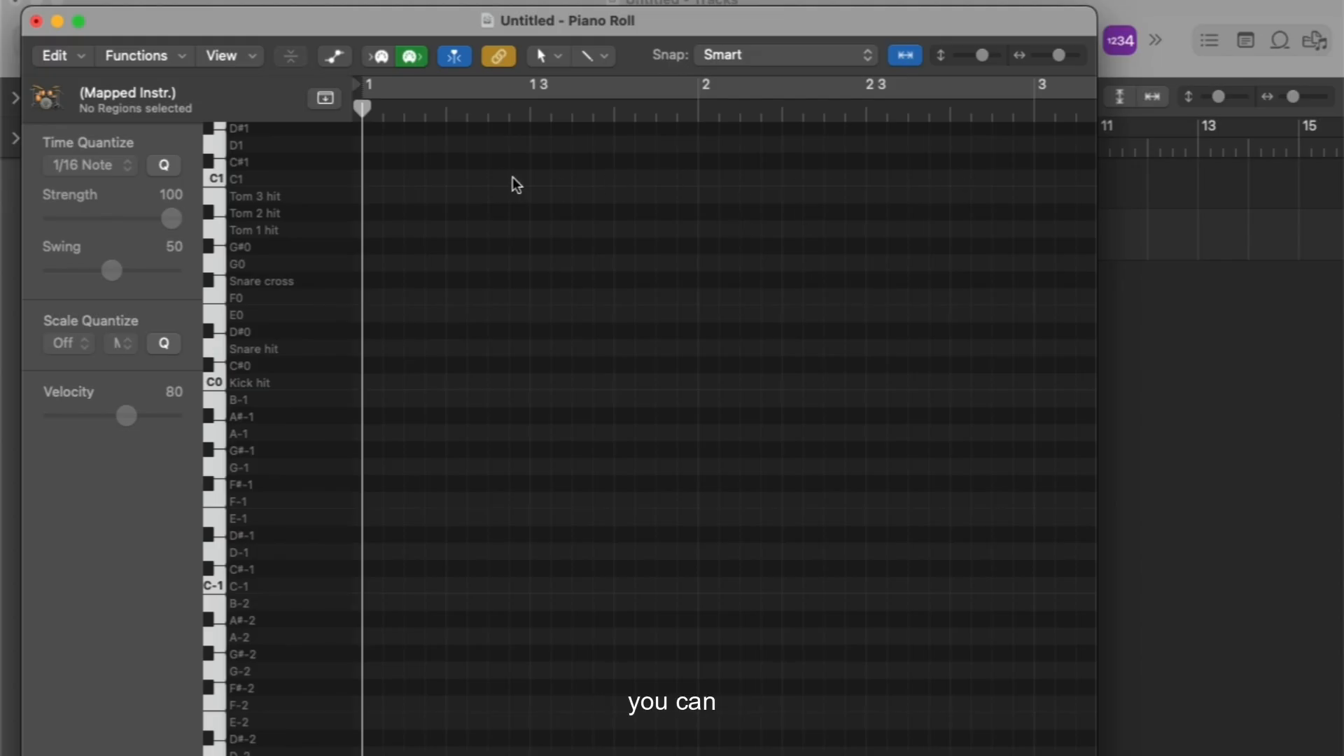
Step: With the Pencil tool in the separate Piano Roll window, draw Kick hit, Snare hit and Kick hit on the first three sixteenths of bar 1
key("t")
key("p")
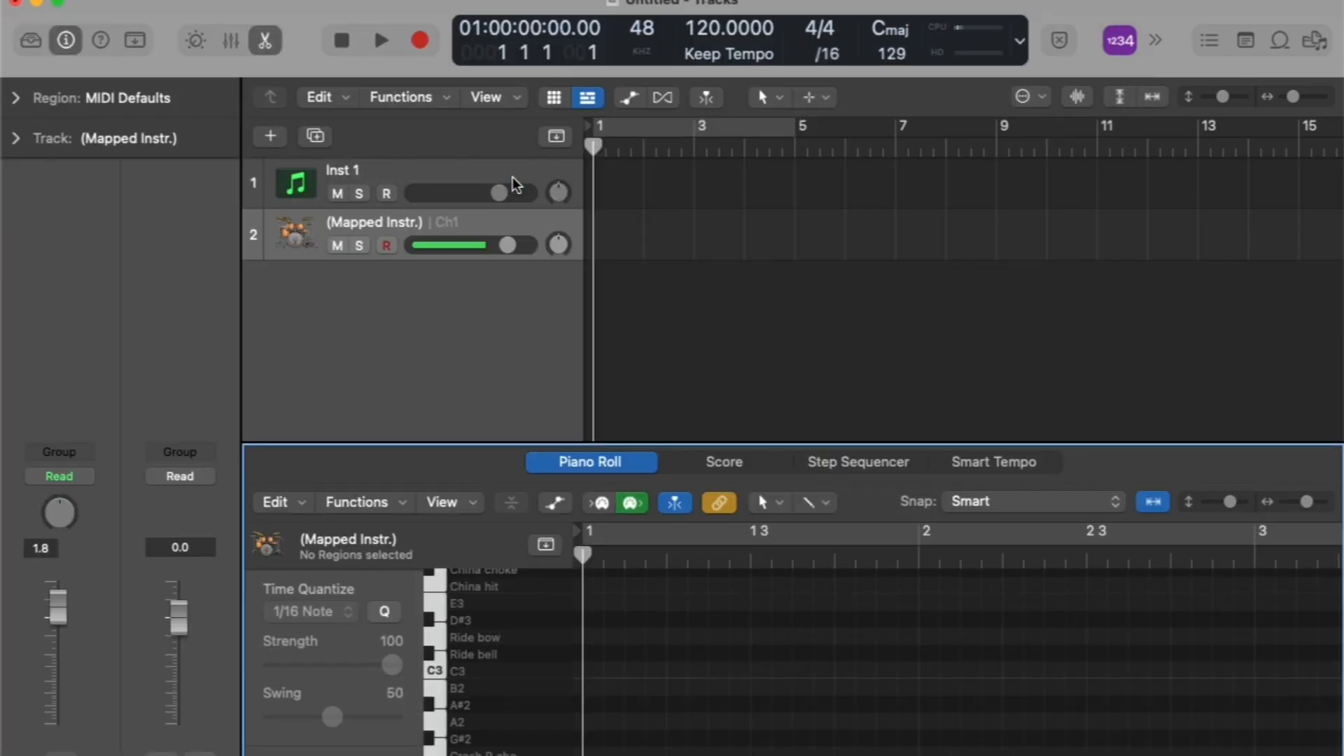
key("super+4")
key("t")
key("p")
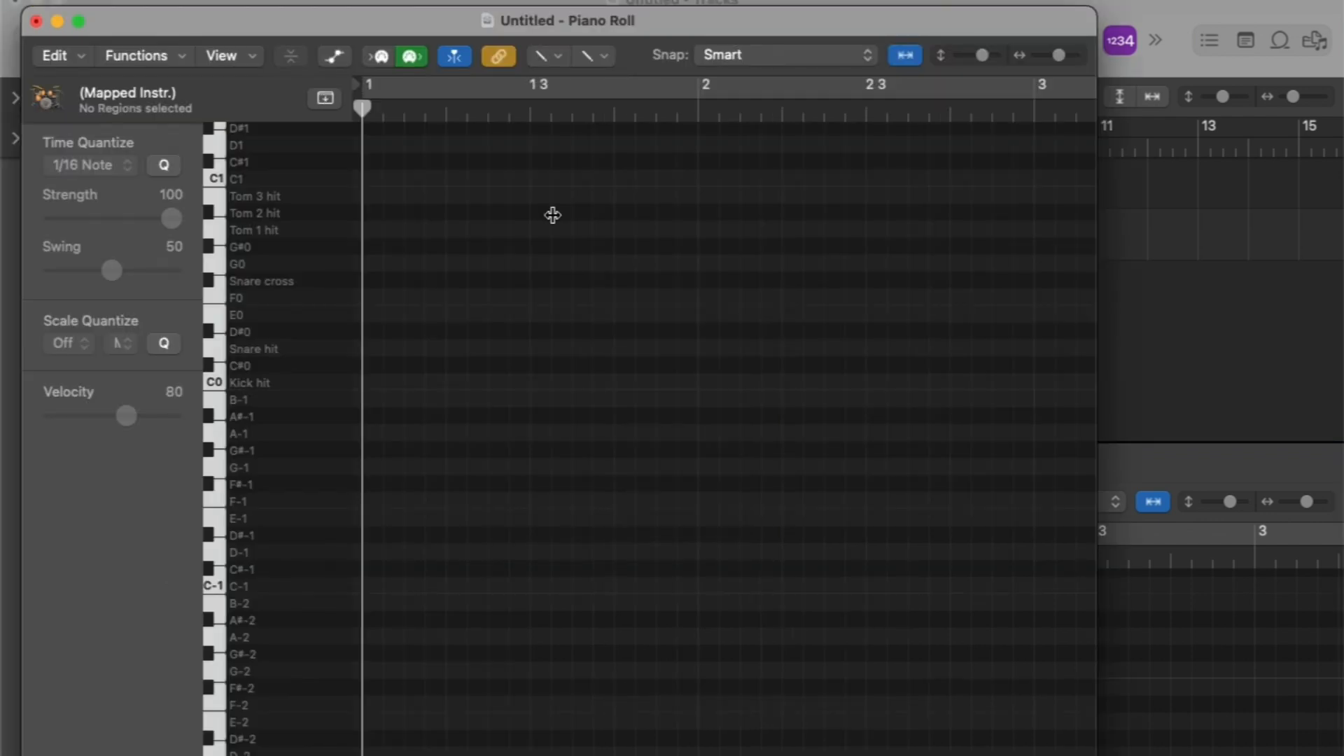
left_click(376, 390)
left_click_drag(391, 385, 379, 384)
left_click(416, 347)
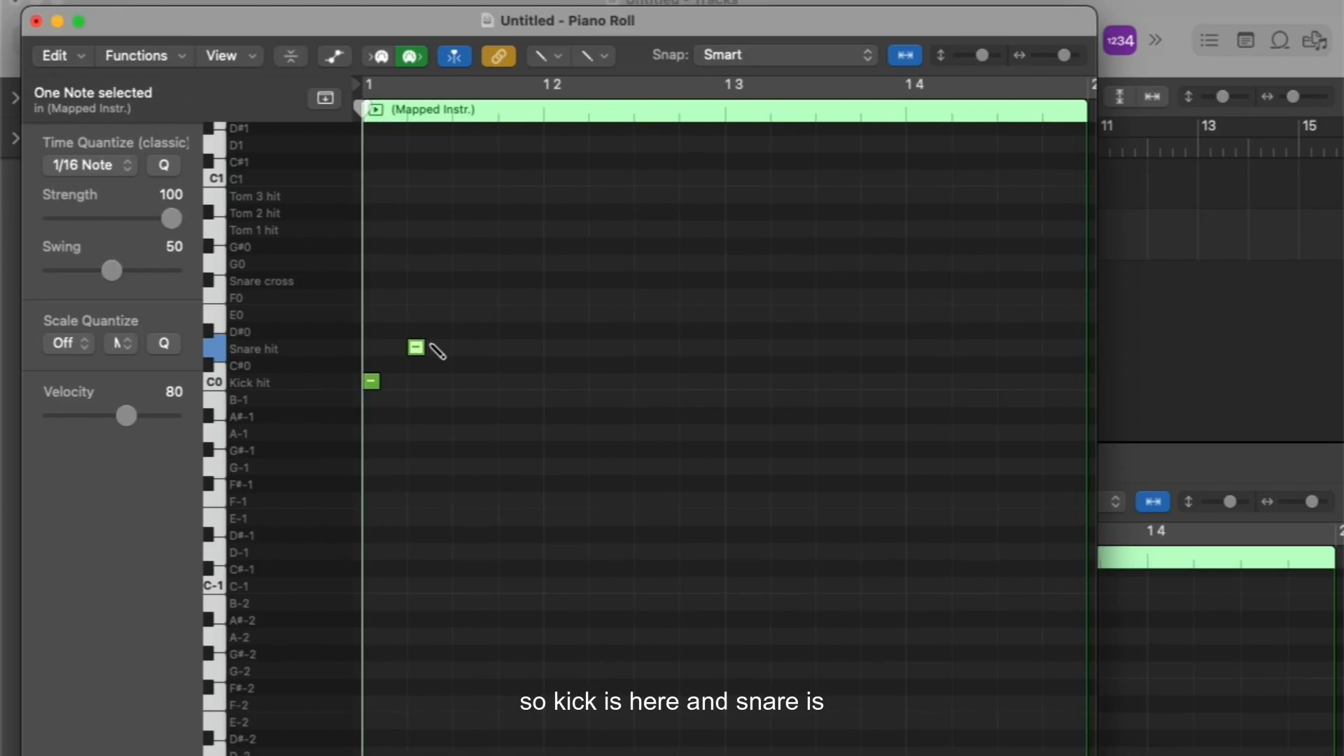
left_click(461, 381)
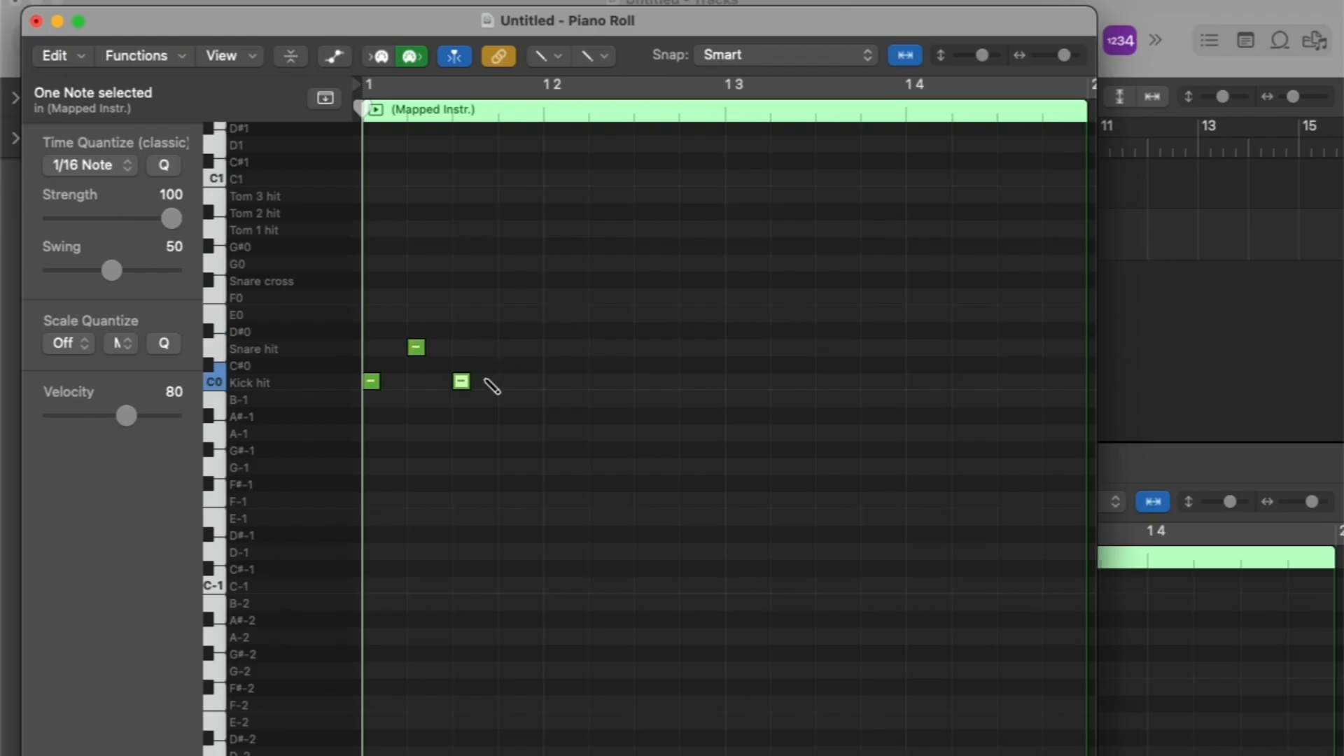
Step: Add a Tom 2 hit note at the start of bar 1 and audition the (Mapped Instr.) region
left_click(388, 215)
left_click(558, 212)
key("super+z")
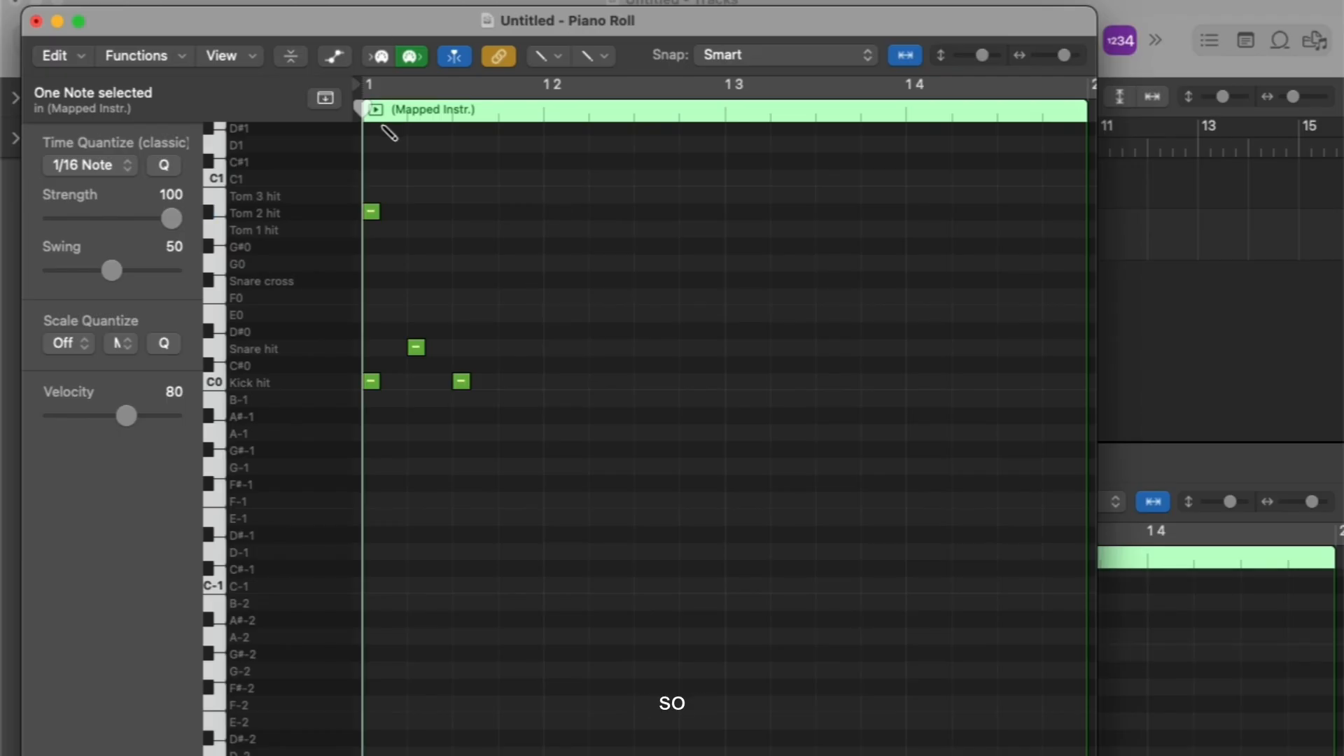
left_click(375, 110)
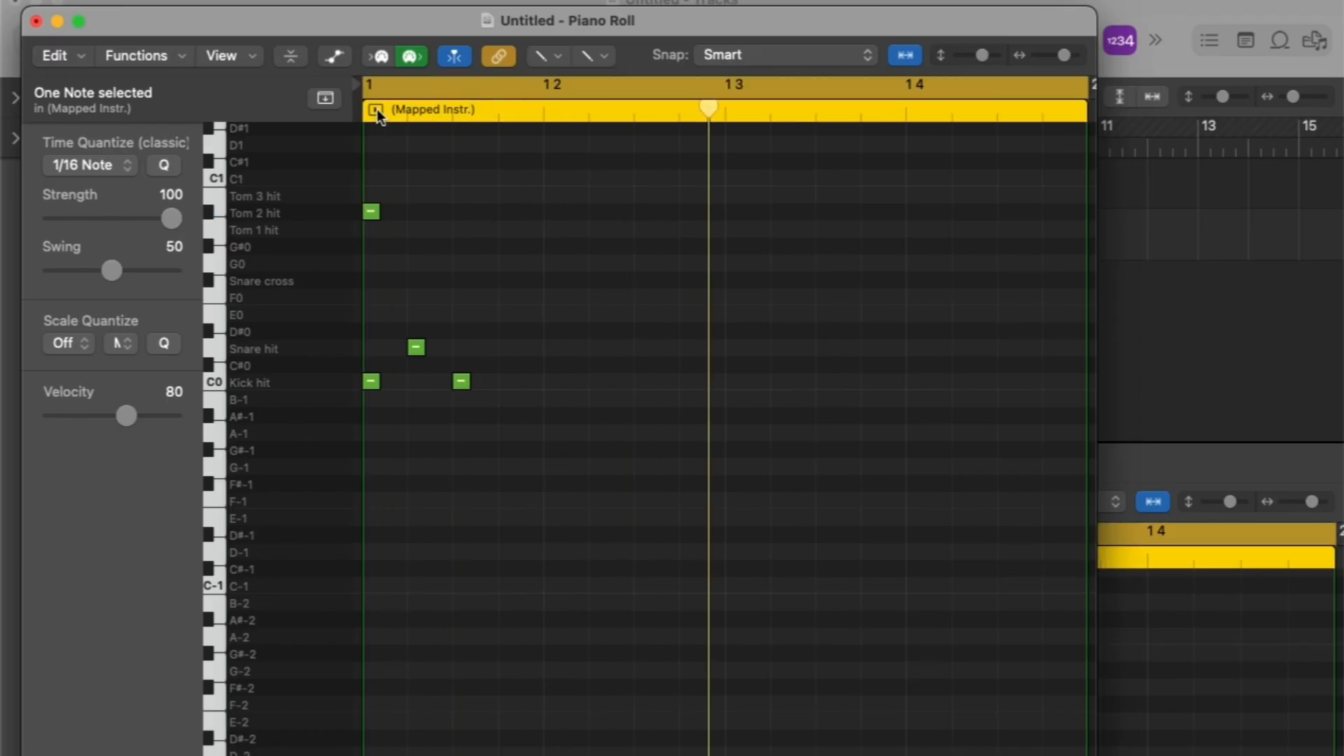
left_click(376, 110)
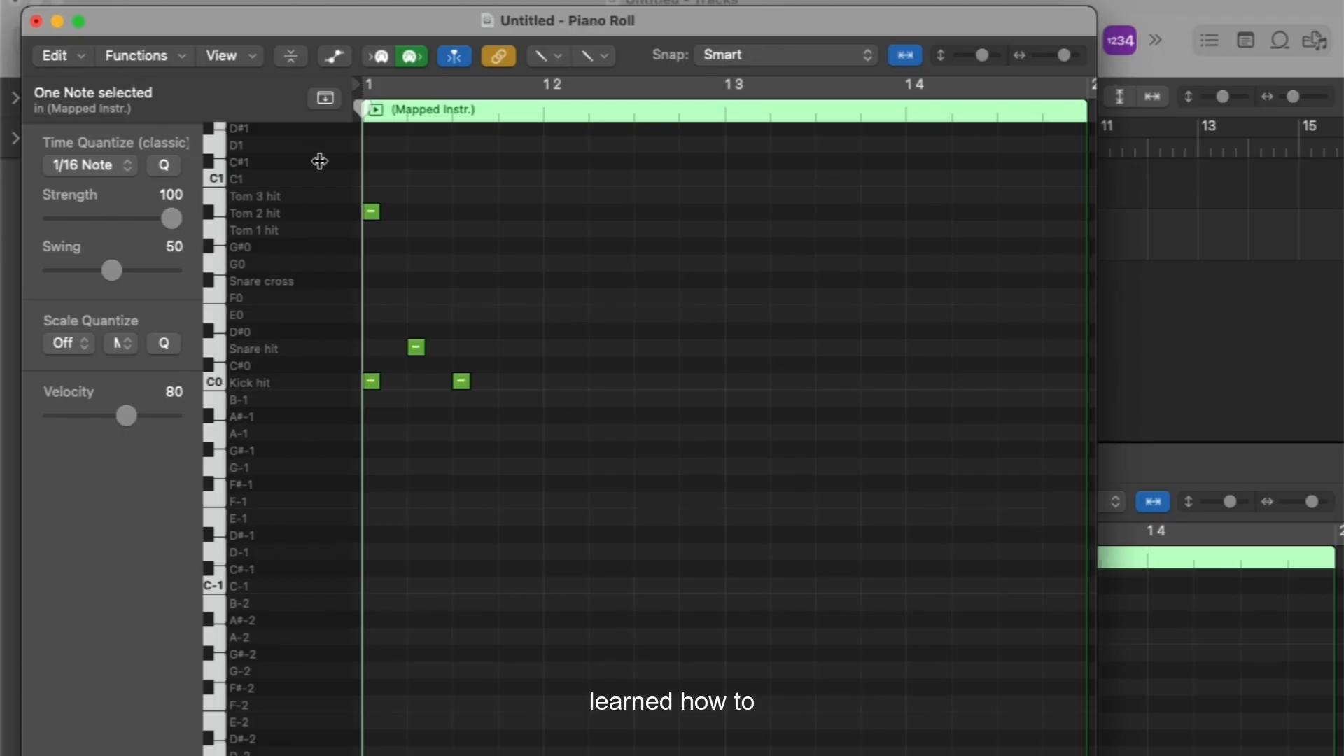
Step: Close the separate Piano Roll window and look through the instrument plug-ins available for Inst 1 without replacing Kontakt 7
left_click(37, 22)
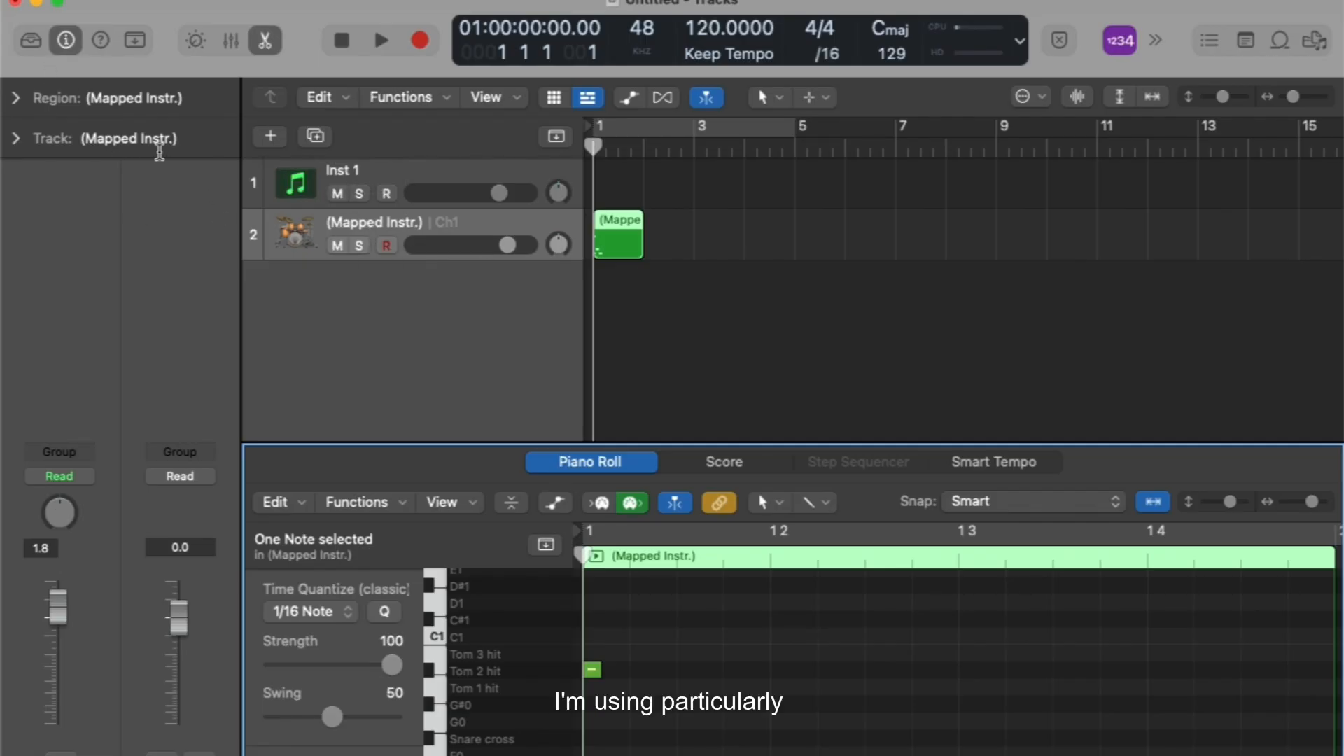
left_click(418, 181)
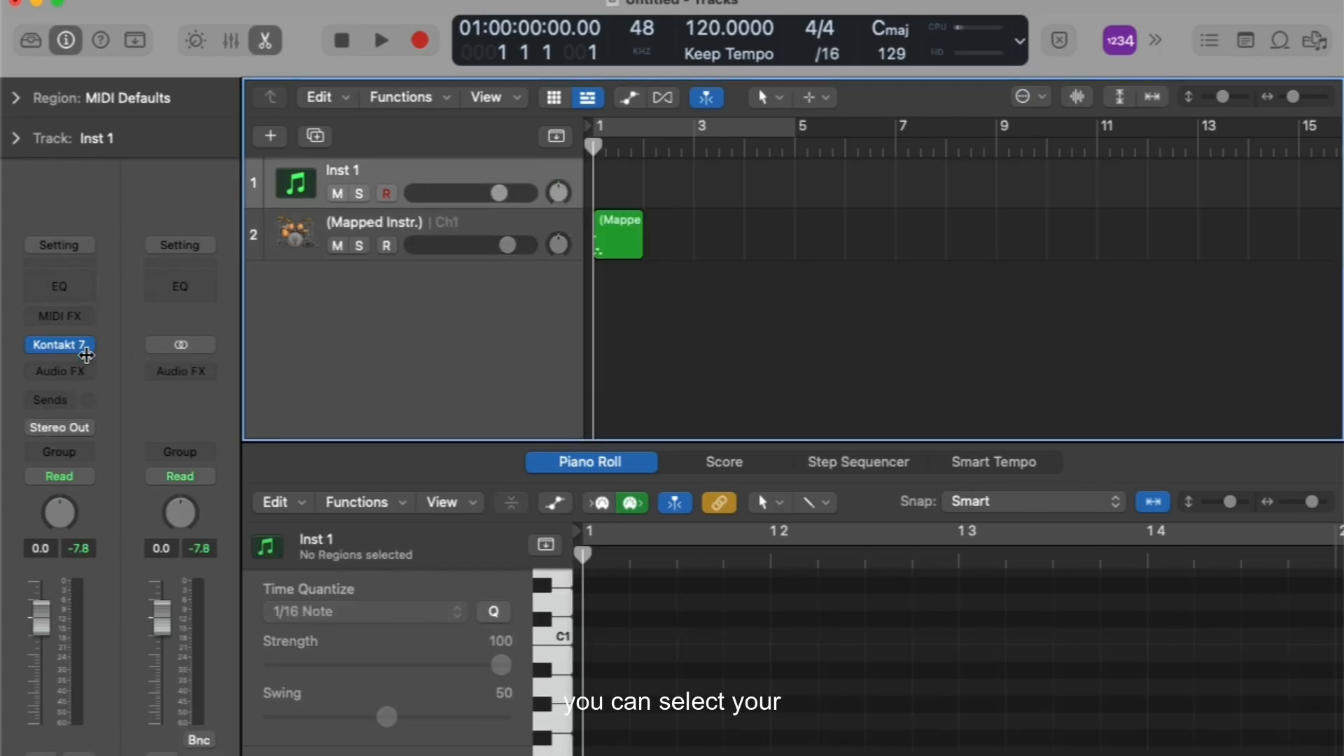
left_click(85, 346)
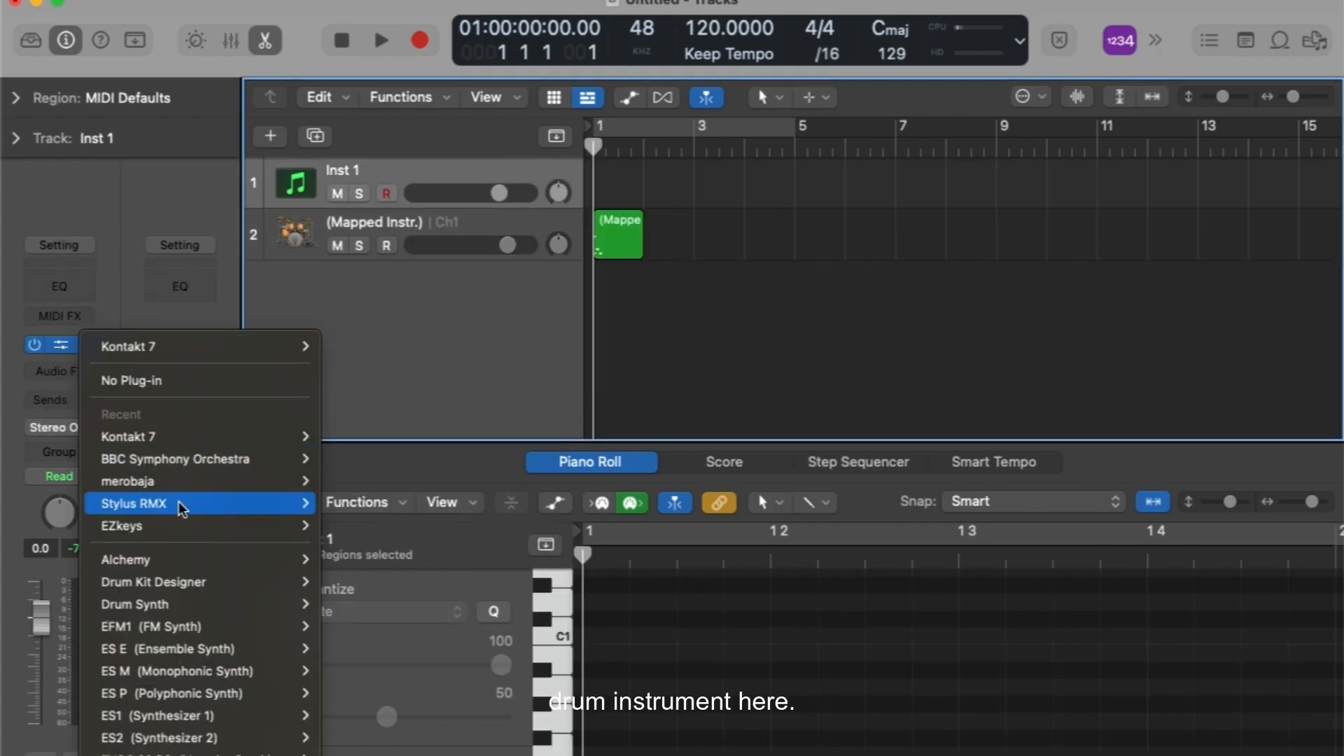
left_click(355, 291)
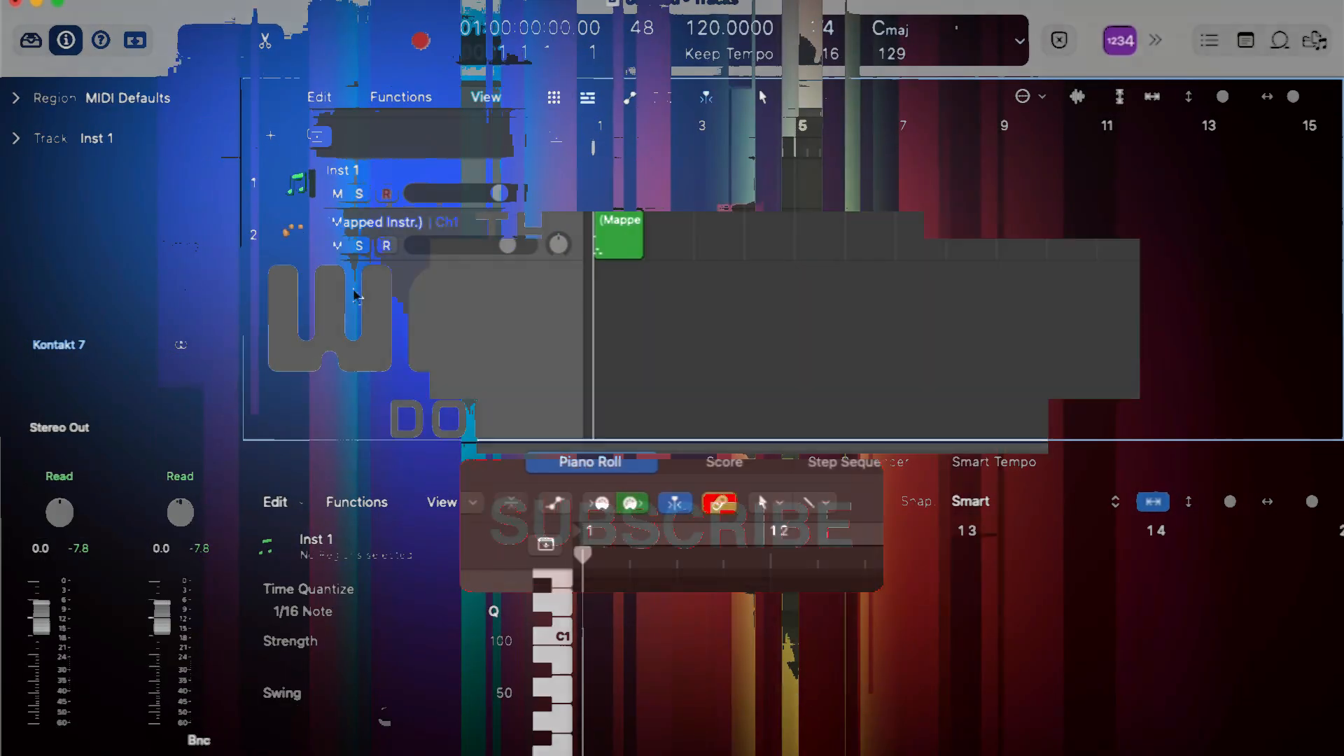